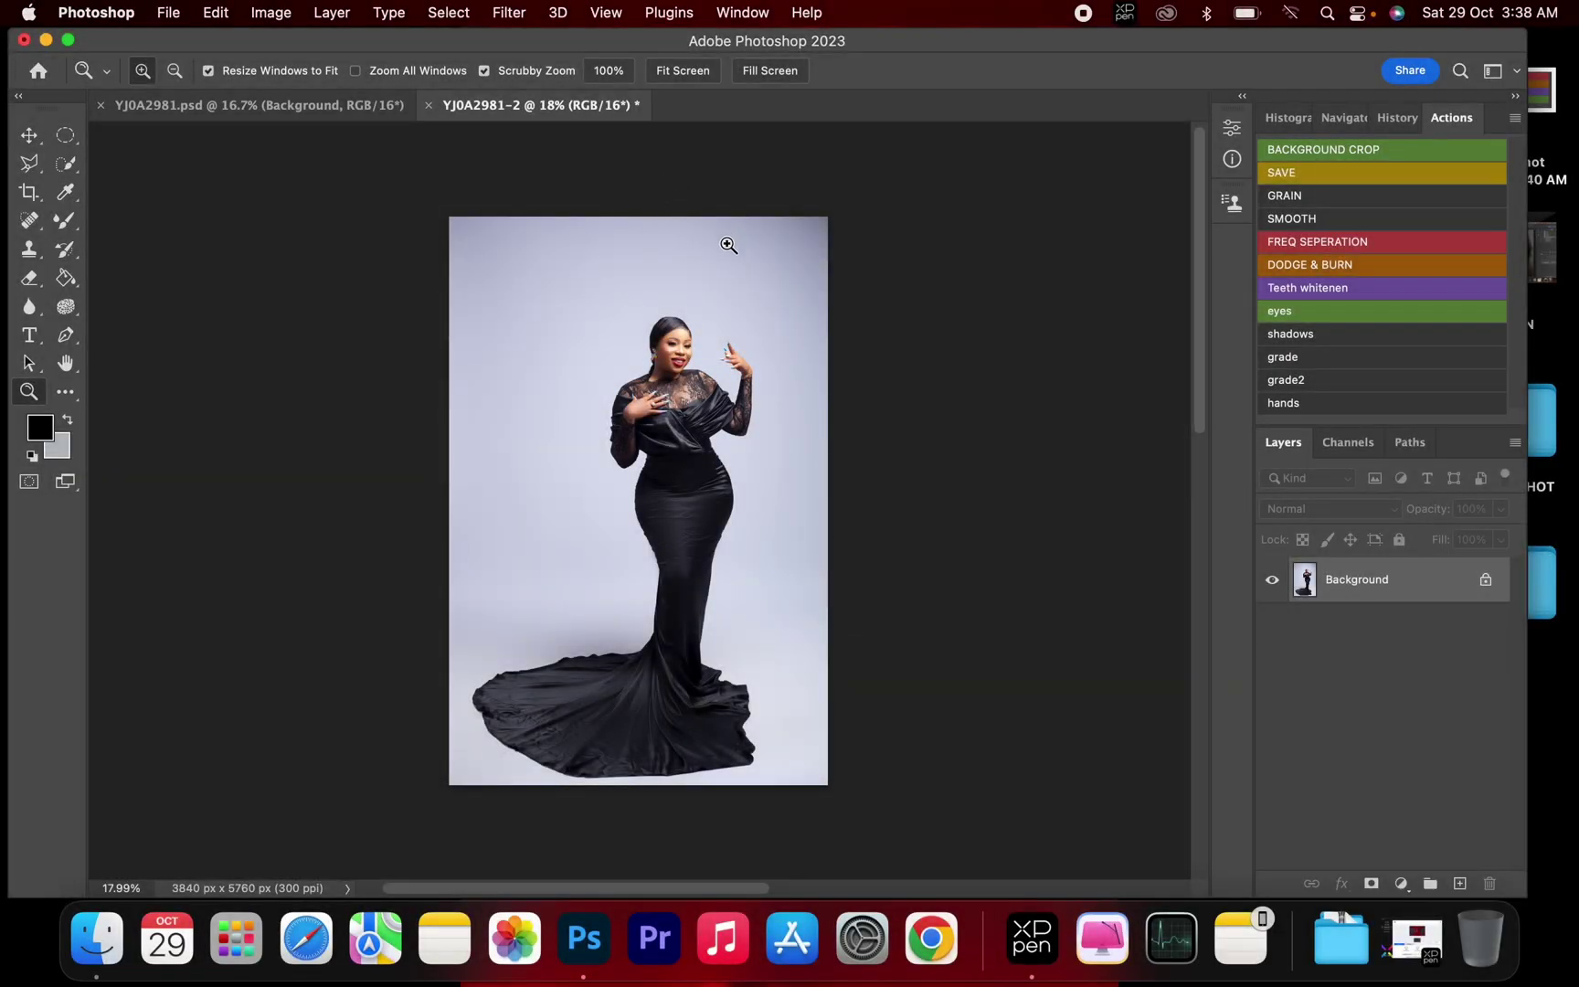
# - Compare the original portrait with the finished spotlight version
pyautogui.moveTo(622, 446); pyautogui.dragTo(549, 448)
pyautogui.click(380, 104)
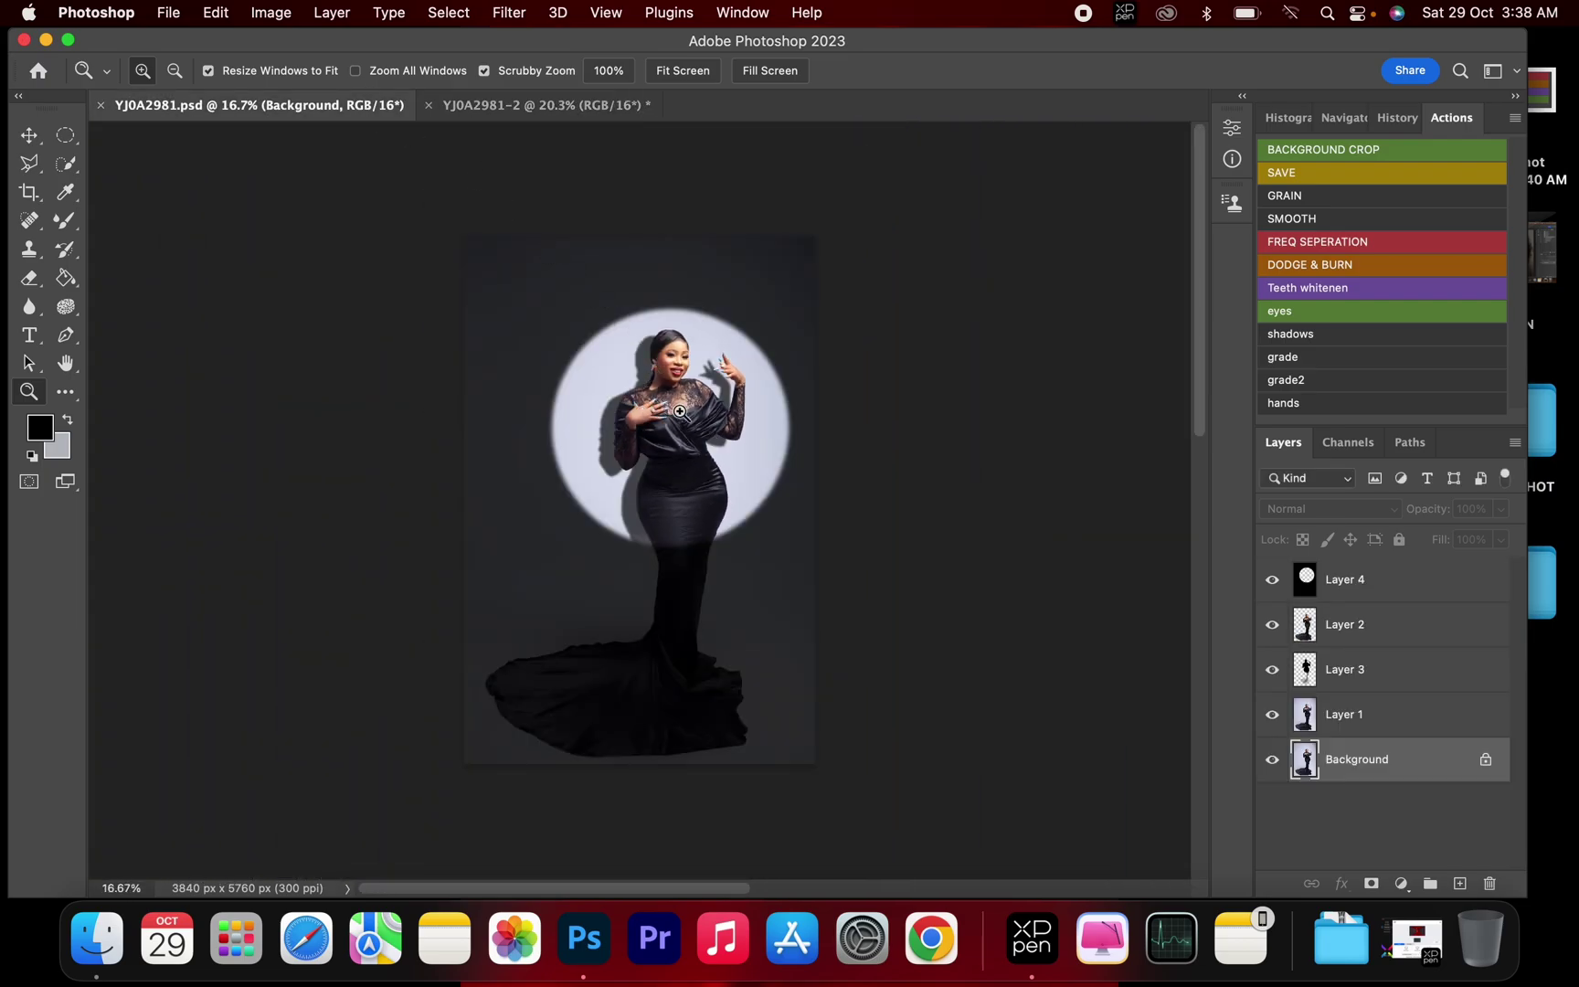
pyautogui.moveTo(680, 413)
pyautogui.mouseDown()
pyautogui.moveTo(749, 413)
pyautogui.moveTo(695, 414)
pyautogui.mouseUp()
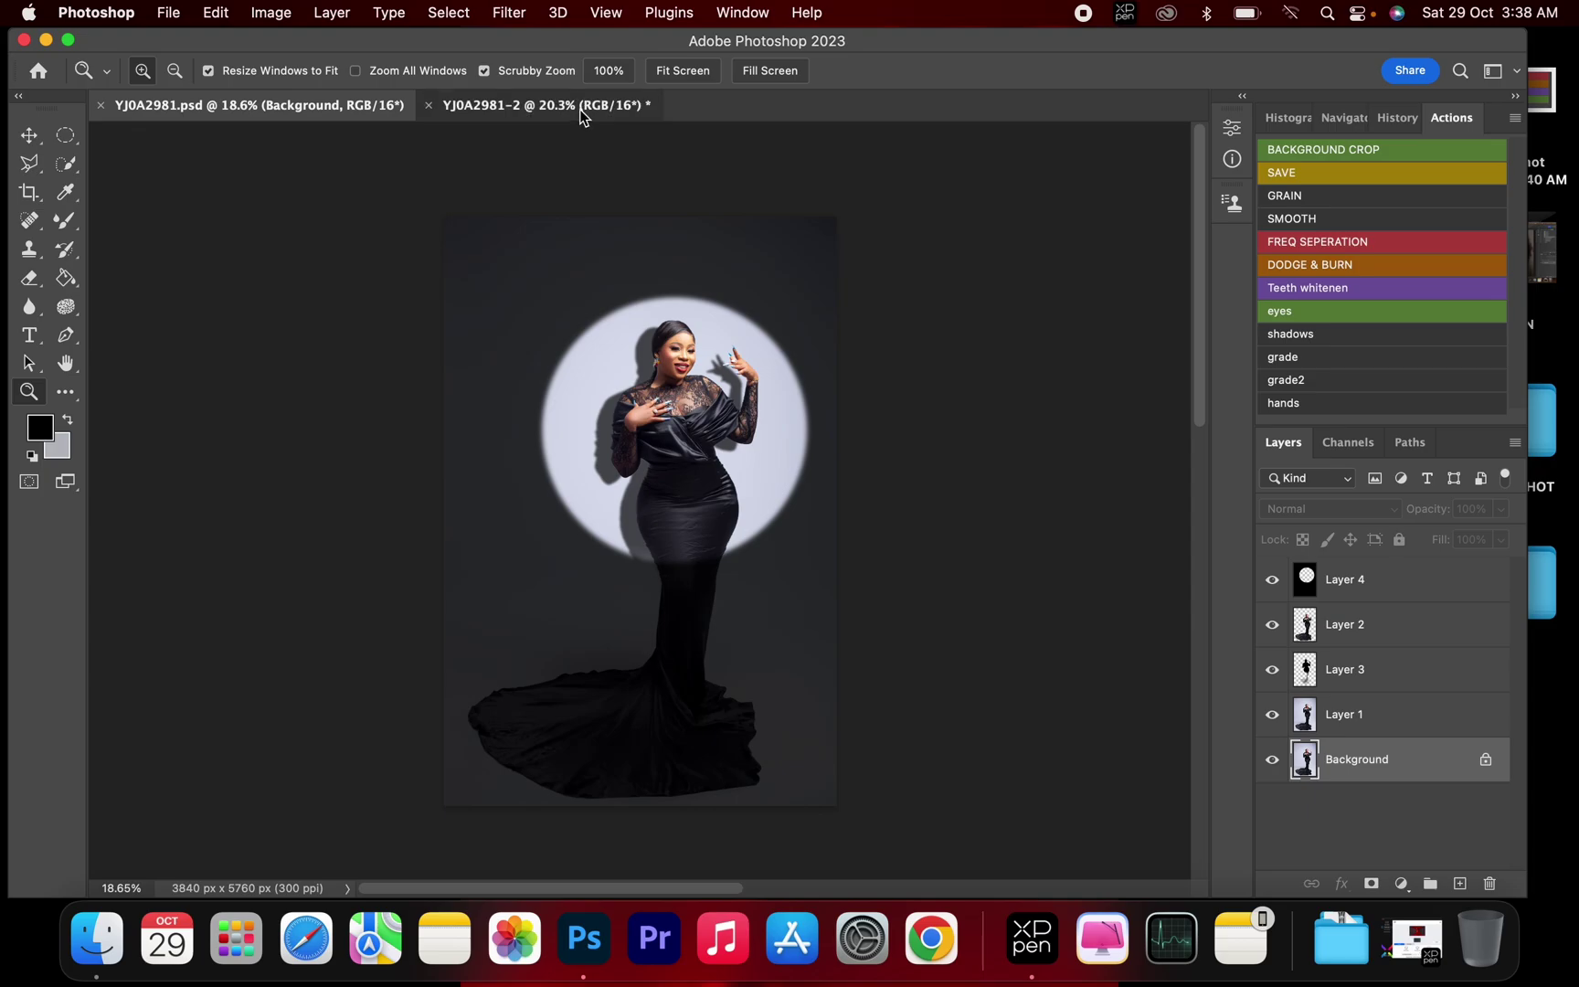
pyautogui.click(582, 106)
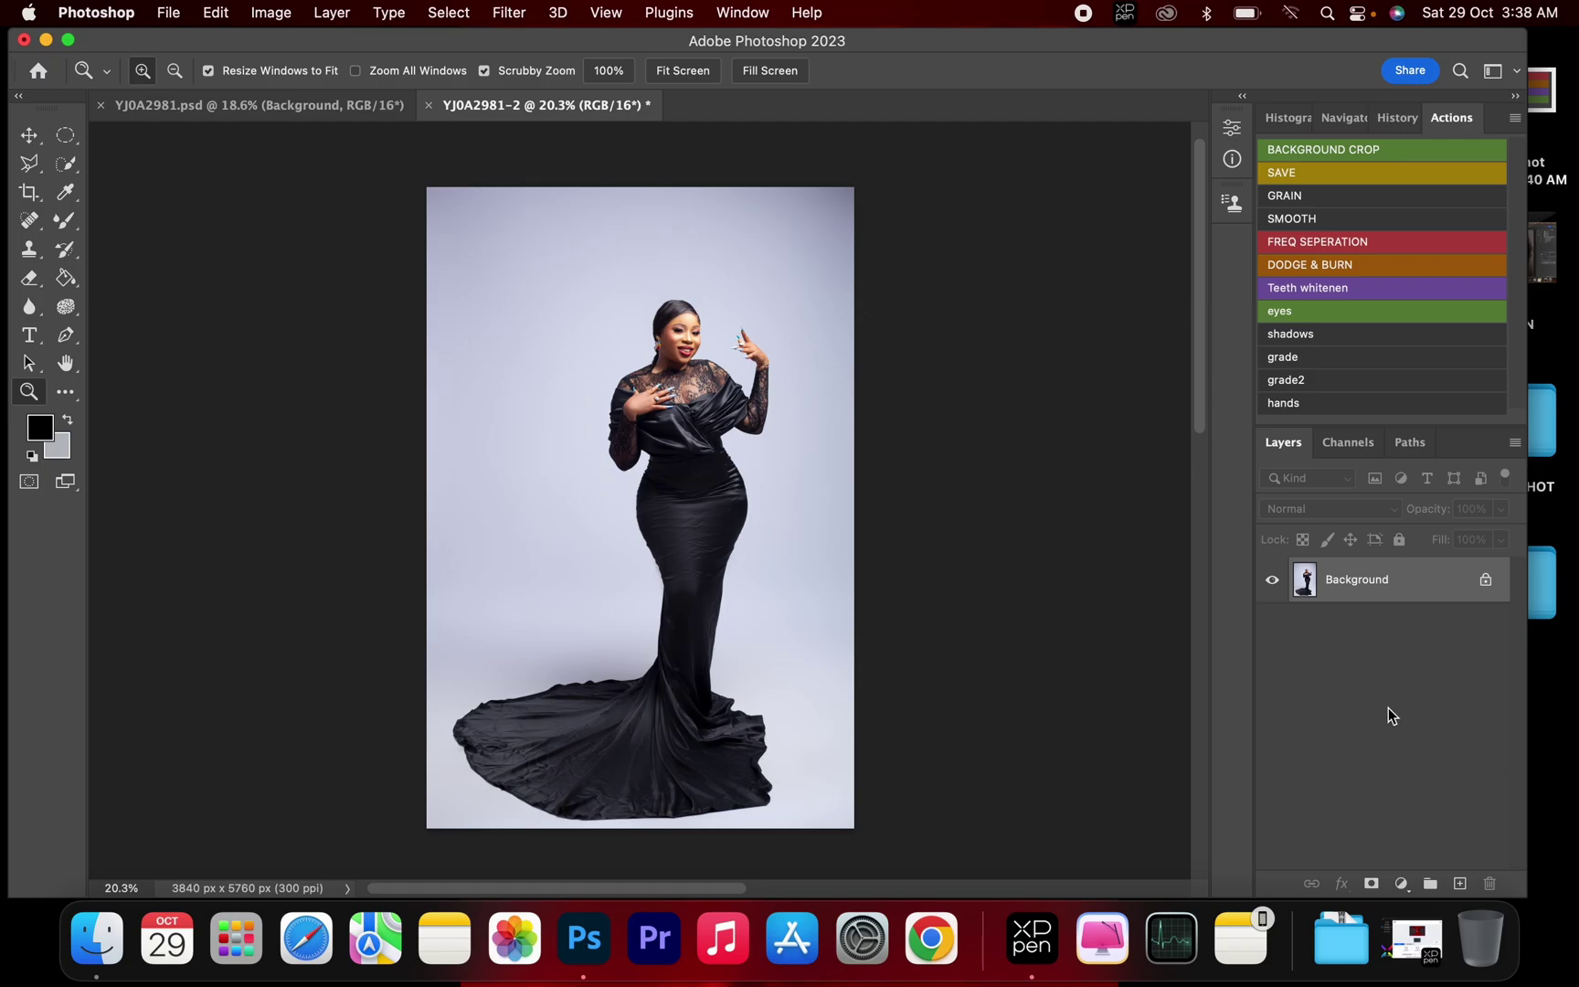
# - Duplicate the background layer and auto-select the woman with Select Subject
pyautogui.press('super+j')
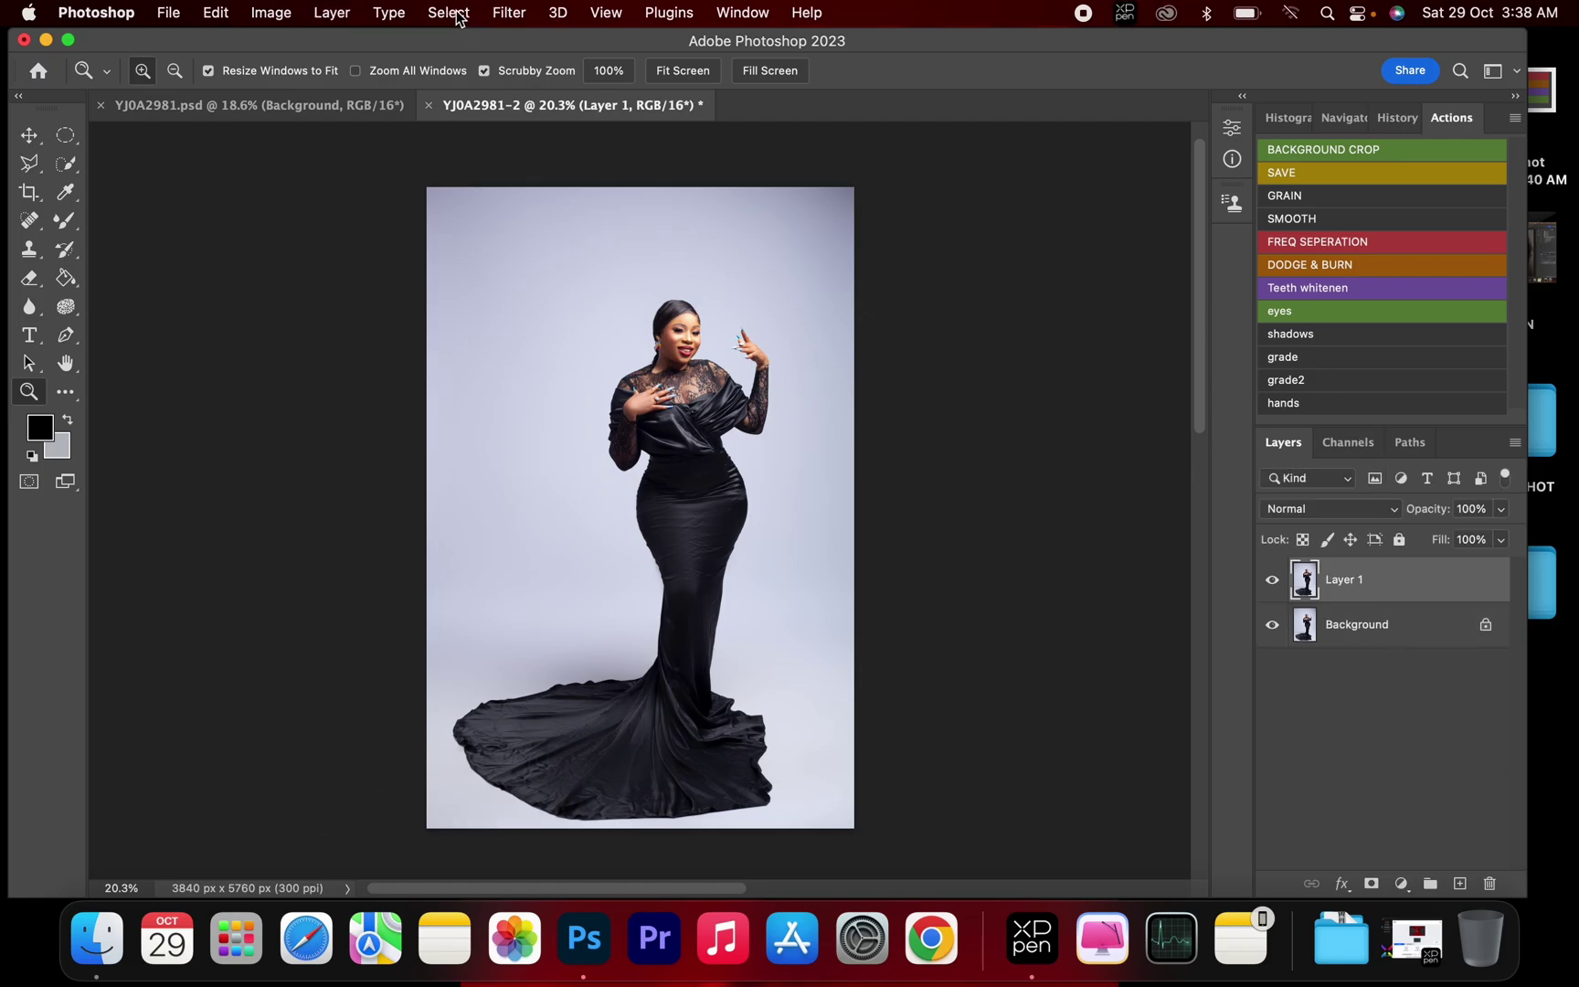
pyautogui.click(449, 13)
pyautogui.click(461, 256)
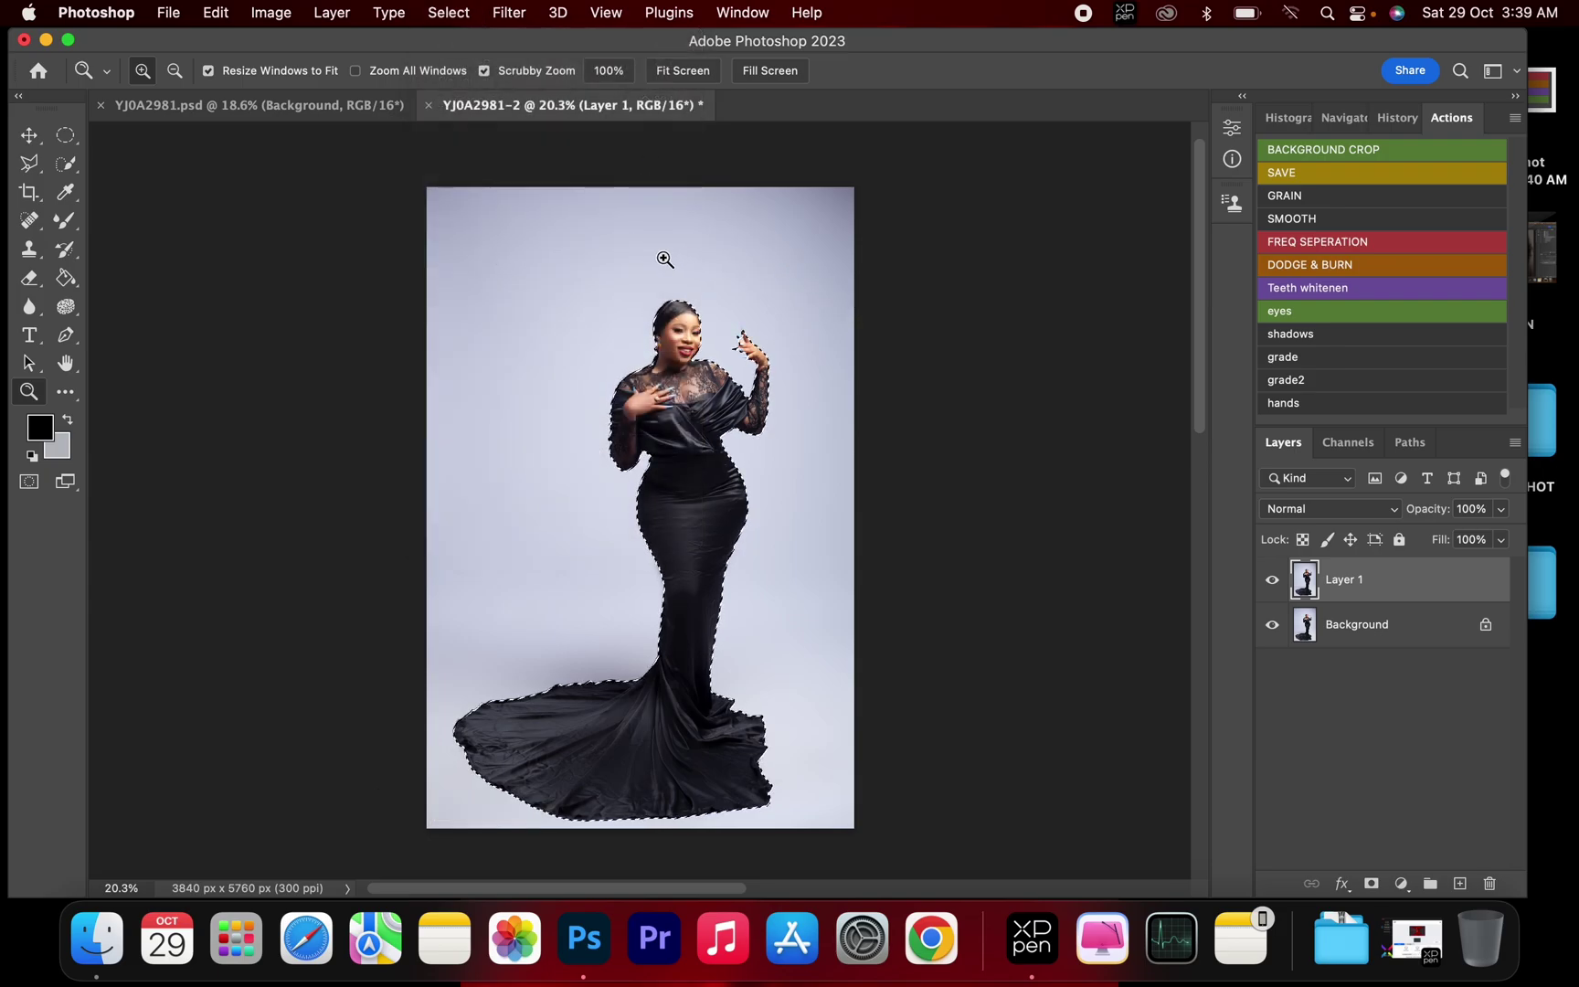
pyautogui.press('m')
# - Add the raised hand's three long nails to the selection with the Polygonal Lasso
pyautogui.press('z')
pyautogui.moveTo(743, 358); pyautogui.dragTo(918, 361)
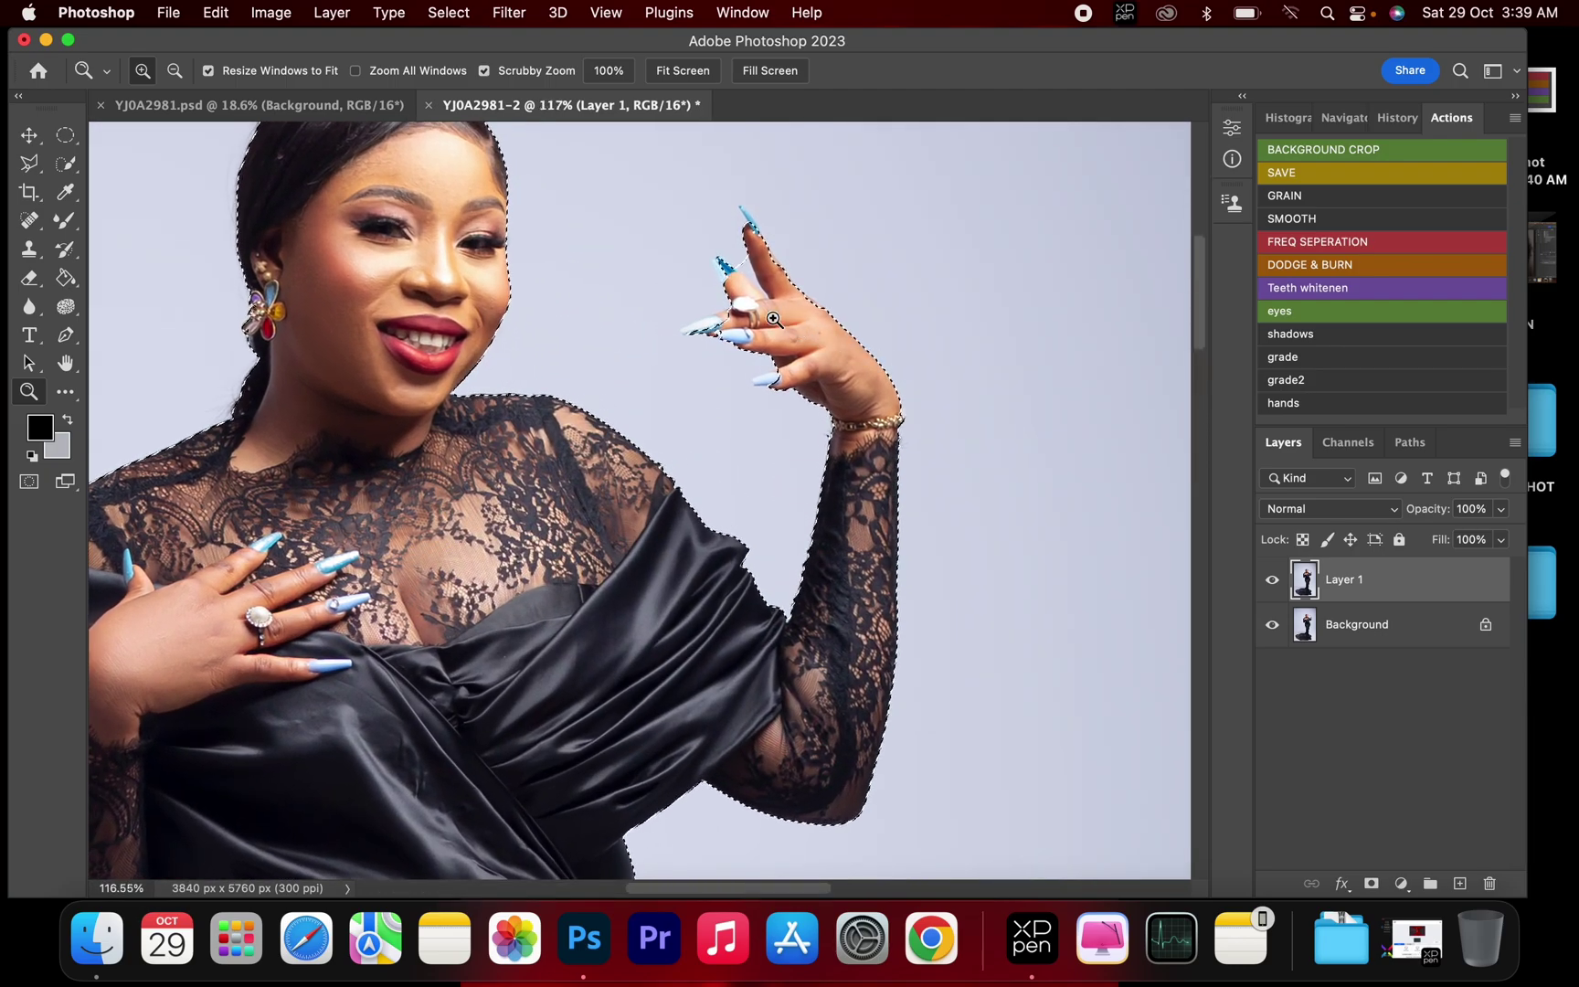
pyautogui.moveTo(795, 347); pyautogui.dragTo(822, 347)
pyautogui.press('l')
pyautogui.click(723, 277)
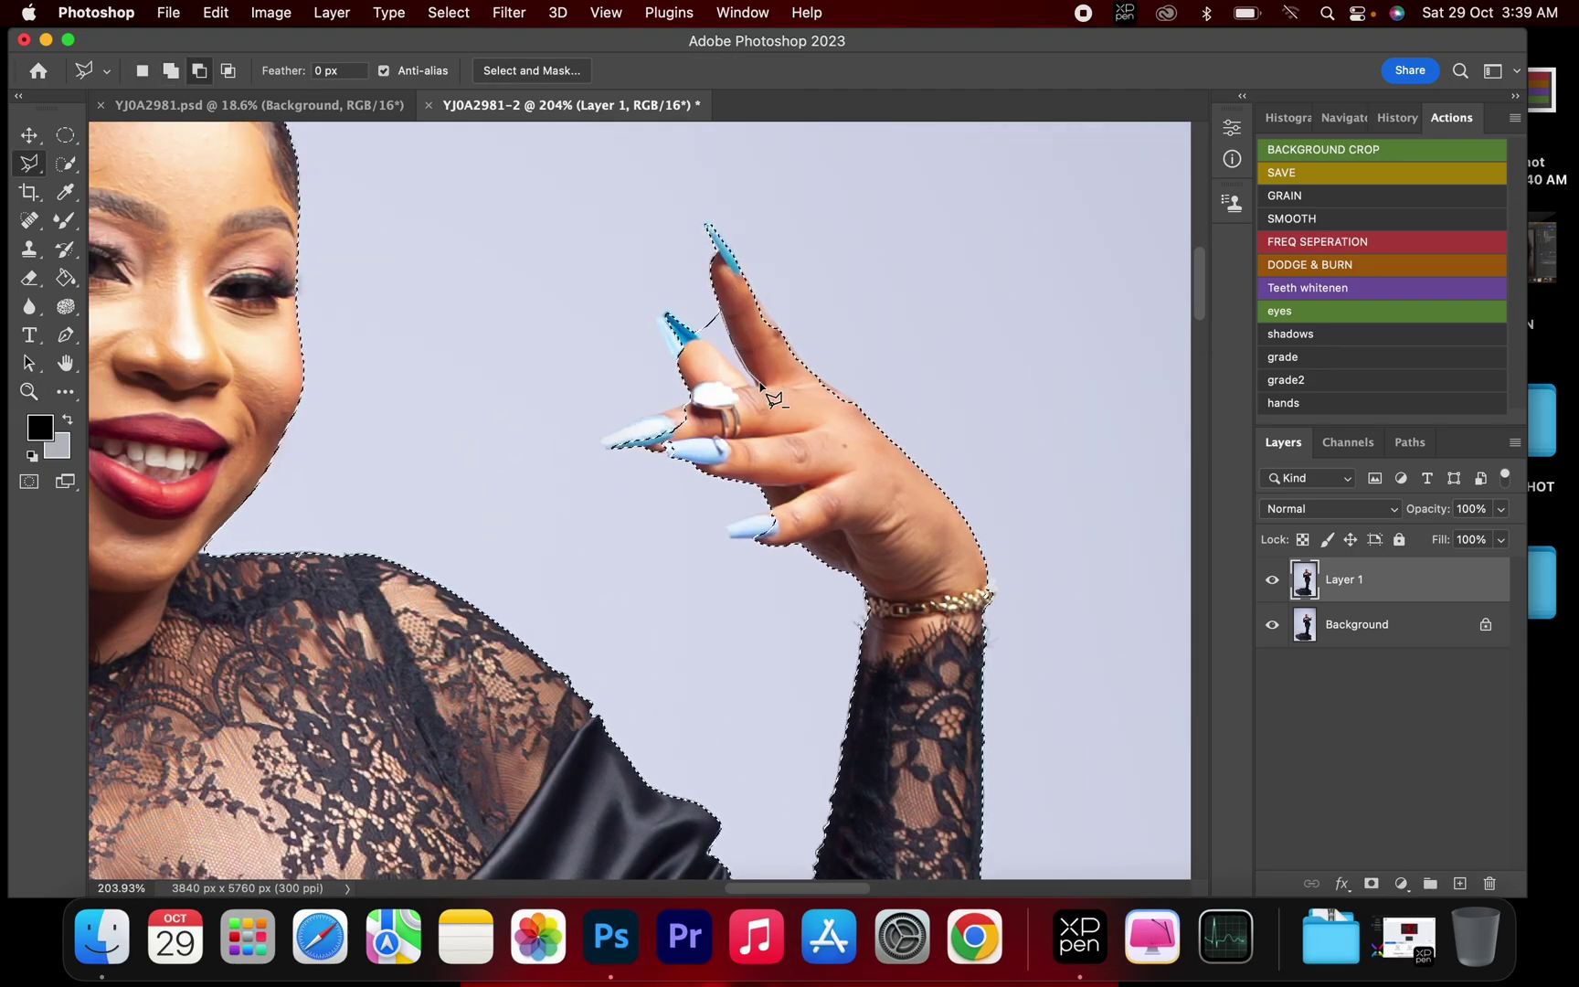
pyautogui.press('alt')
pyautogui.click(704, 377)
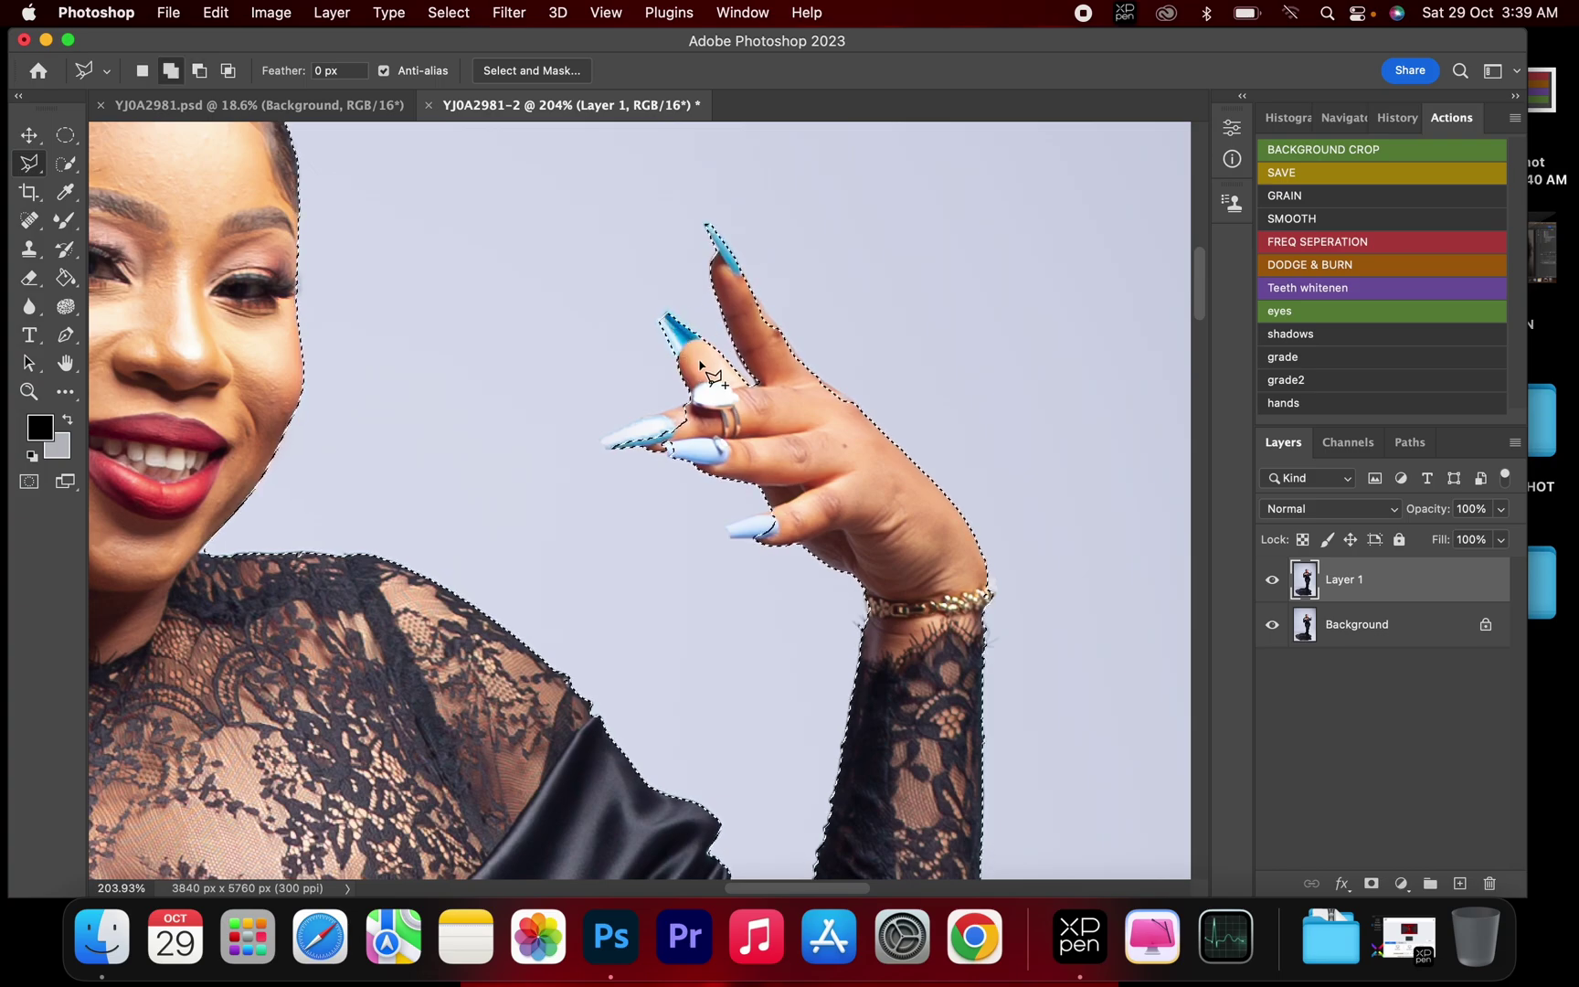
pyautogui.press('shift')
pyautogui.click(601, 437)
pyautogui.click(675, 444)
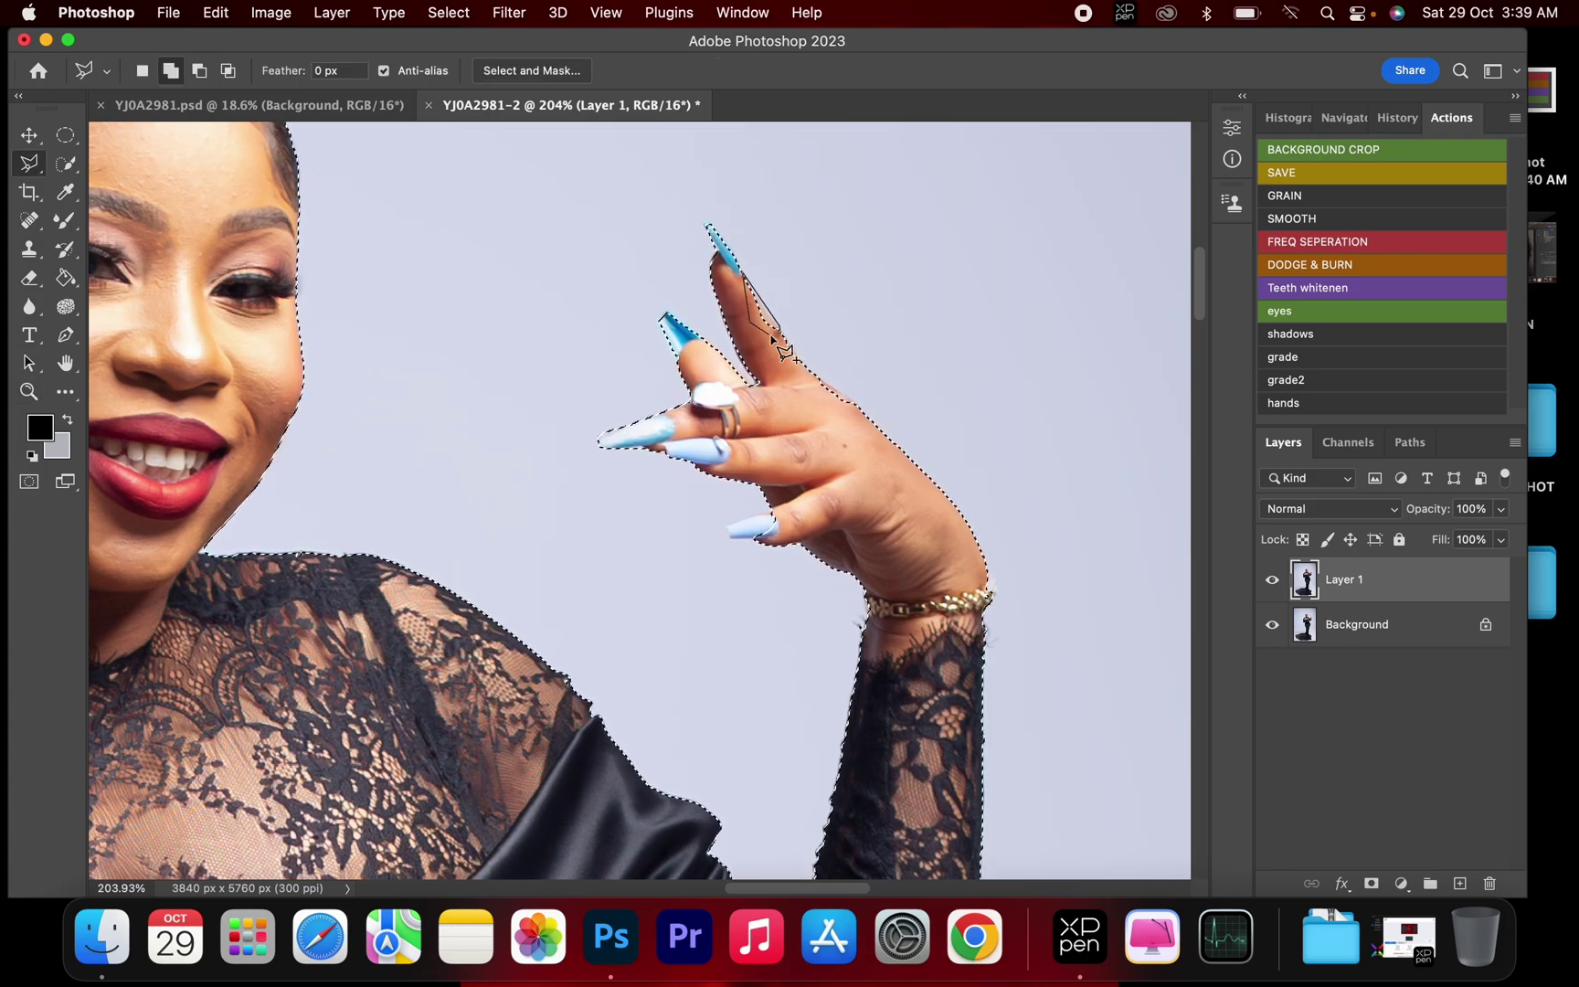
# - Fit the portrait on screen and copy-paste the selected woman onto a new layer
pyautogui.press('z')
pyautogui.press('super+0')
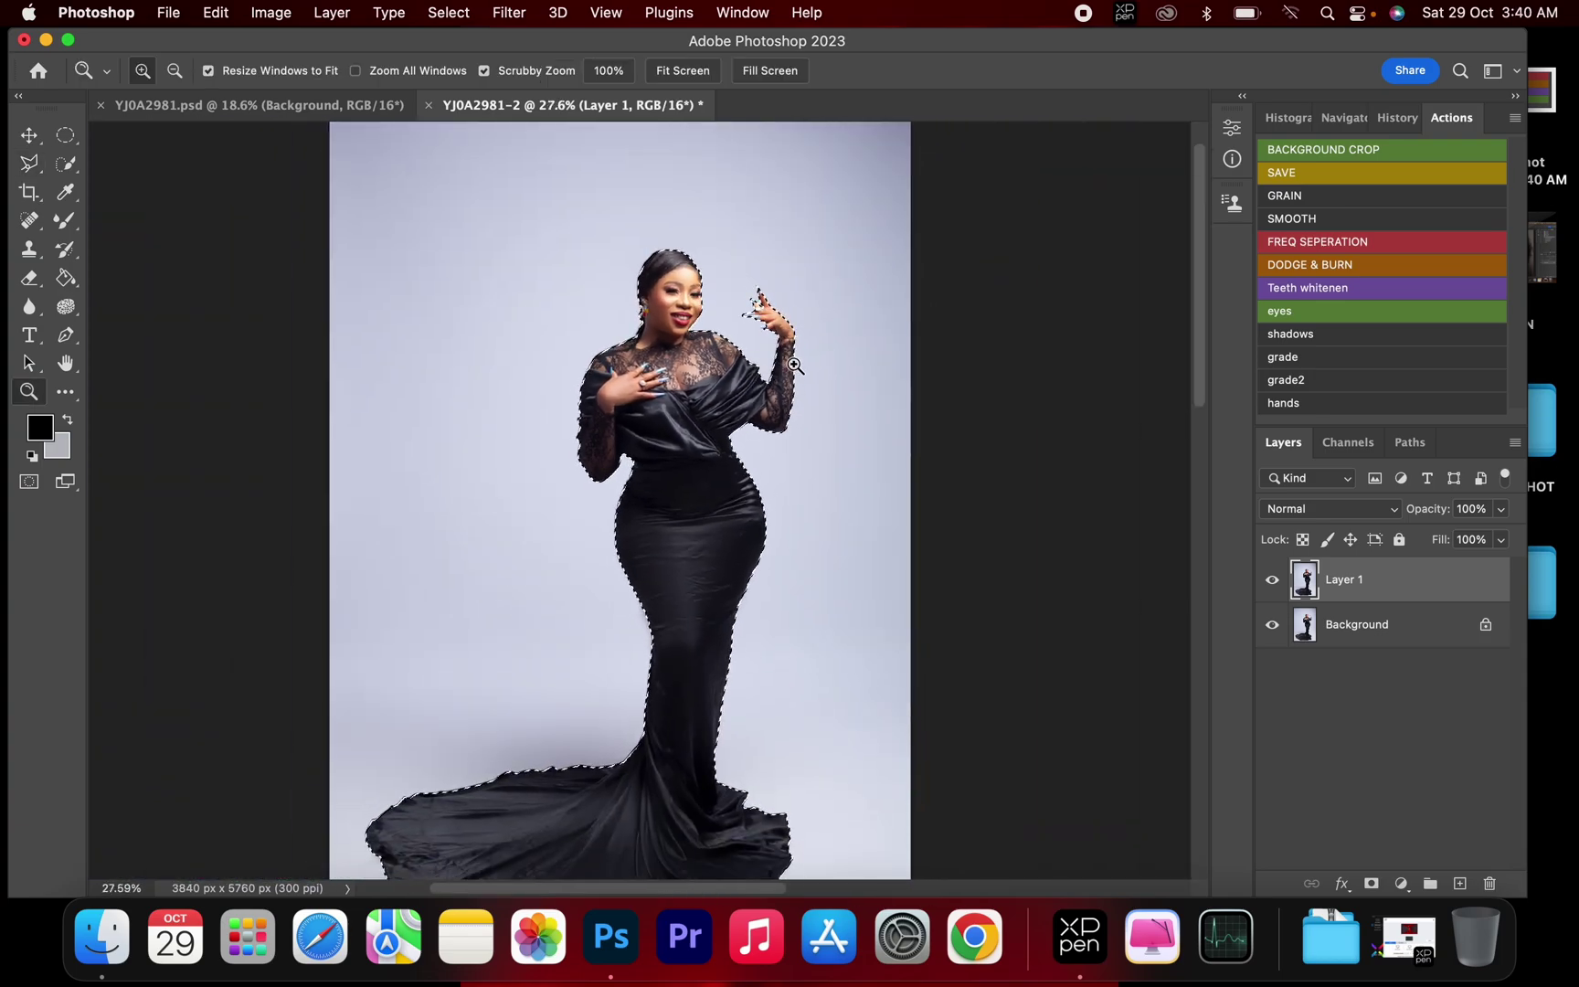
pyautogui.press('super+c')
pyautogui.press('super+v')
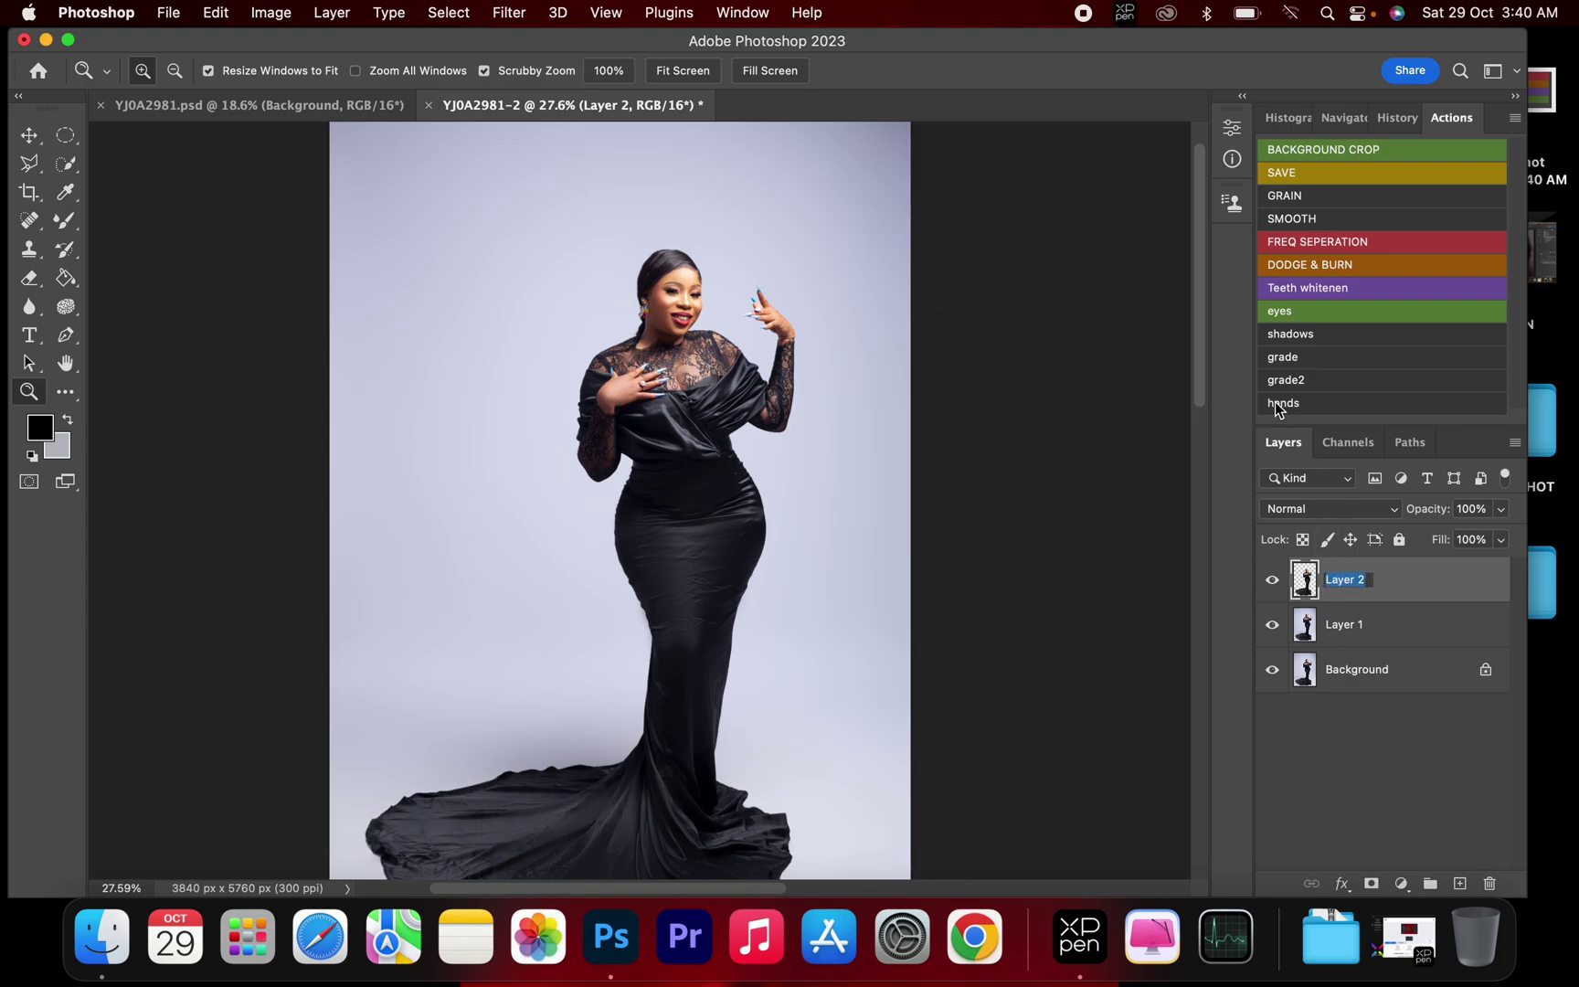
# - Rename the pasted layer 'image' and create a new empty Layer 2 above it
pyautogui.write('image')
pyautogui.press('Return')
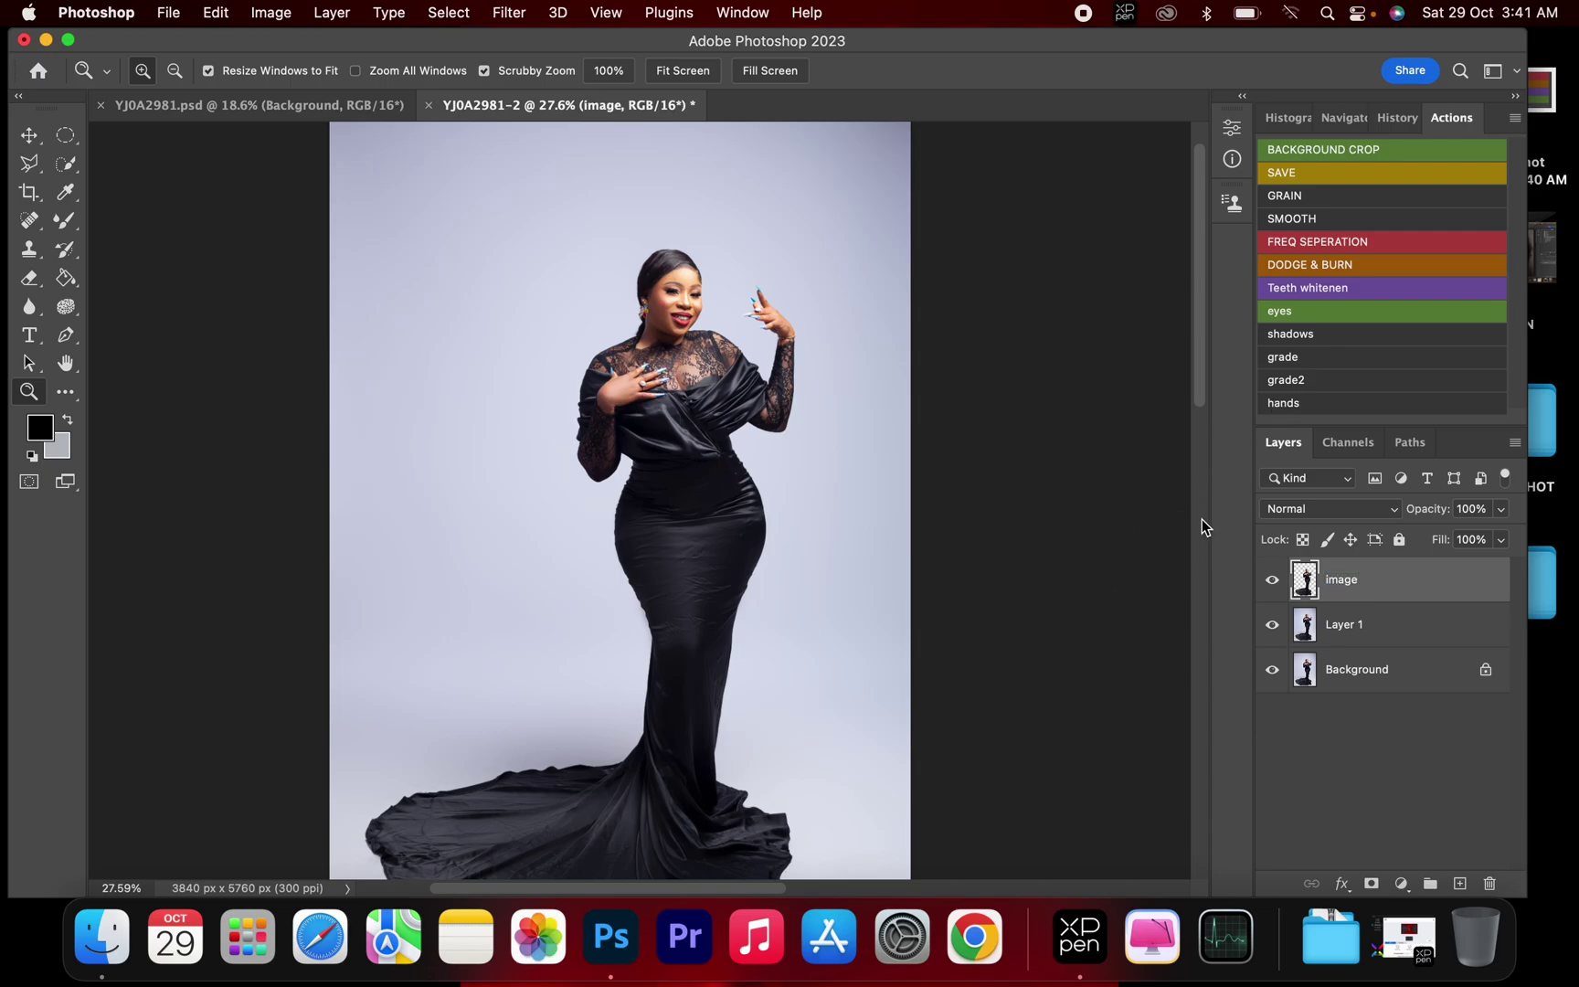
pyautogui.press('super+minus')
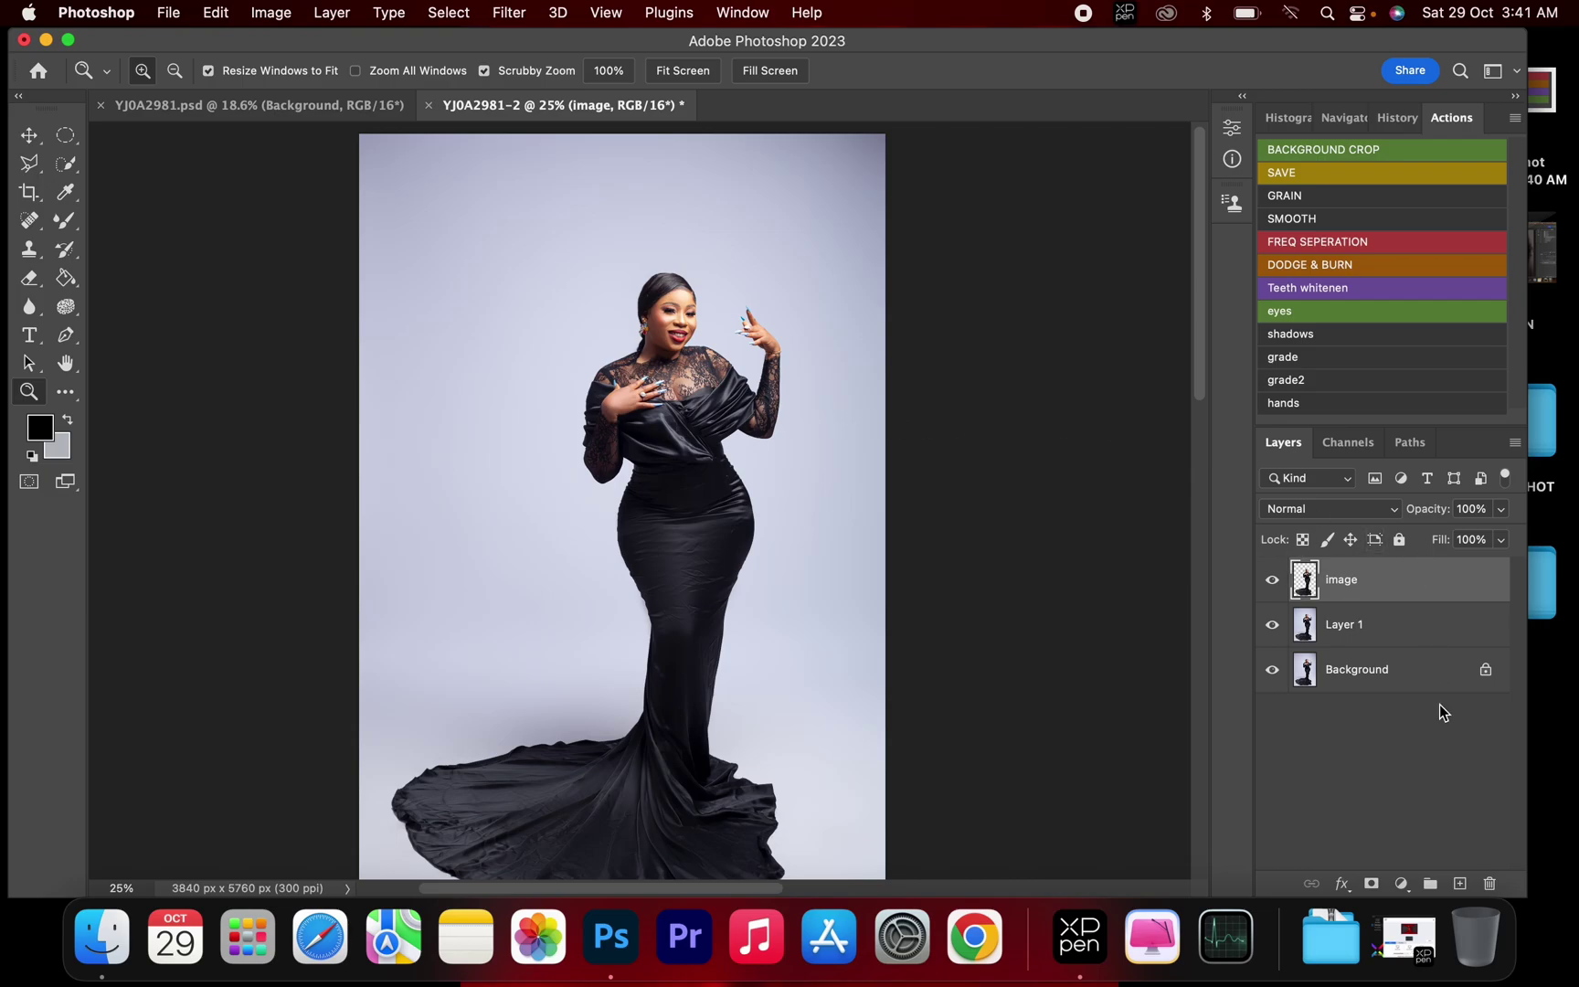
pyautogui.click(1460, 883)
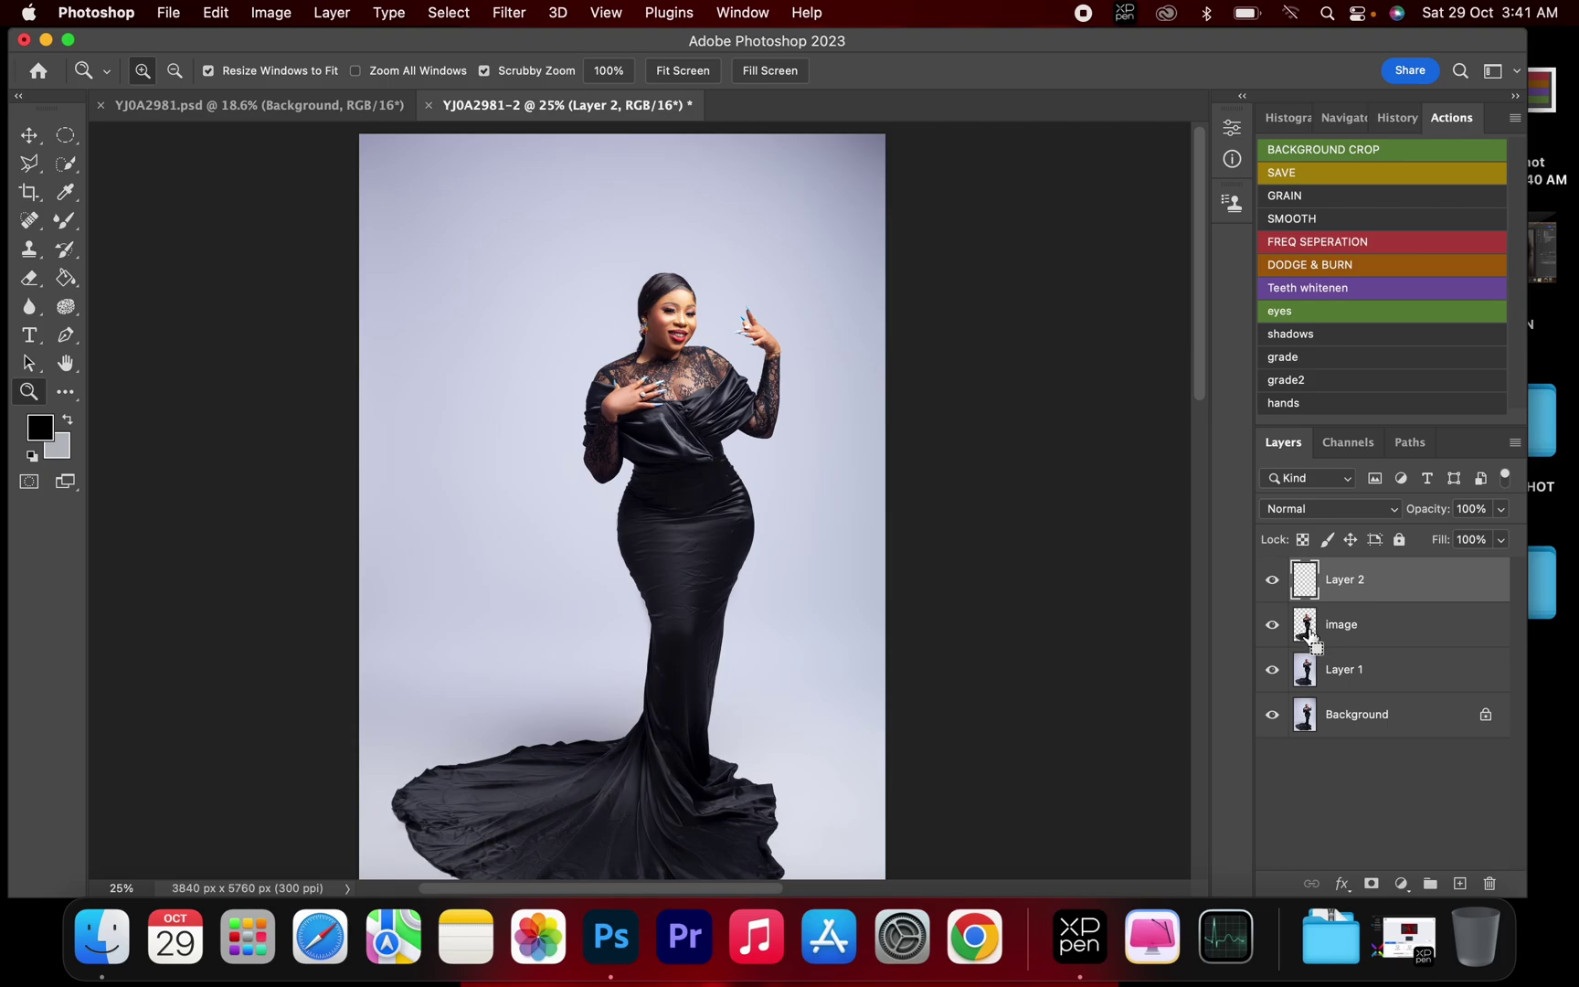
# - Load the woman's outline as a selection and paint-bucket fill it black on Layer 2
pyautogui.keyDown('super'); pyautogui.click(1310, 634); pyautogui.keyUp('super')
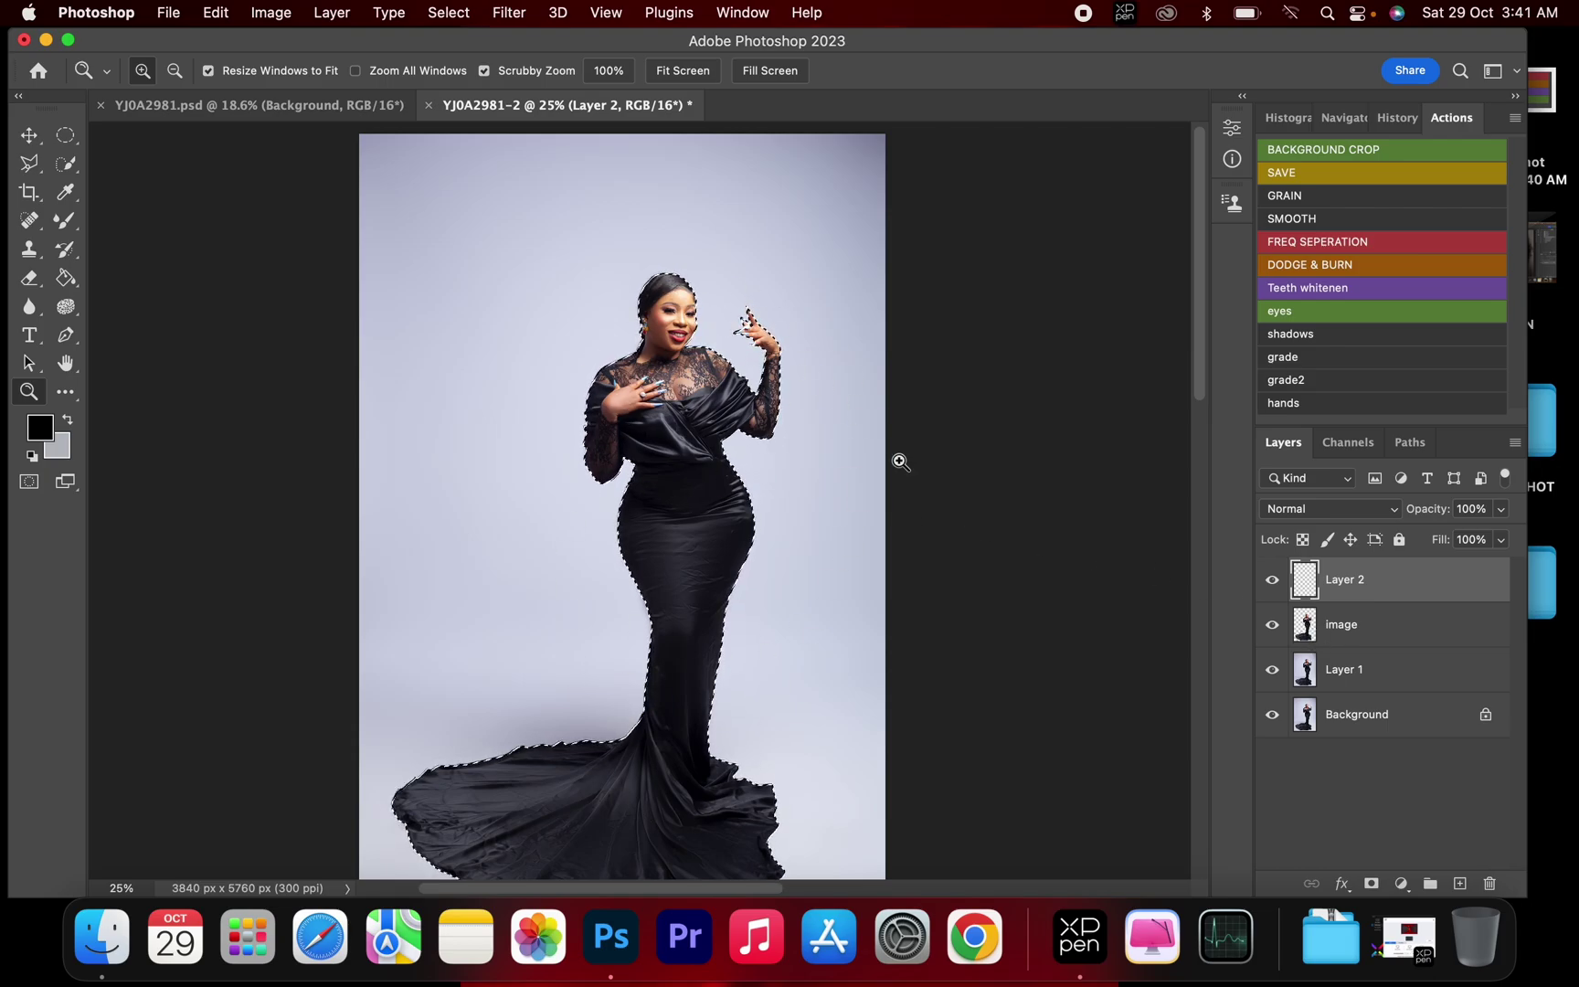
pyautogui.click(67, 279)
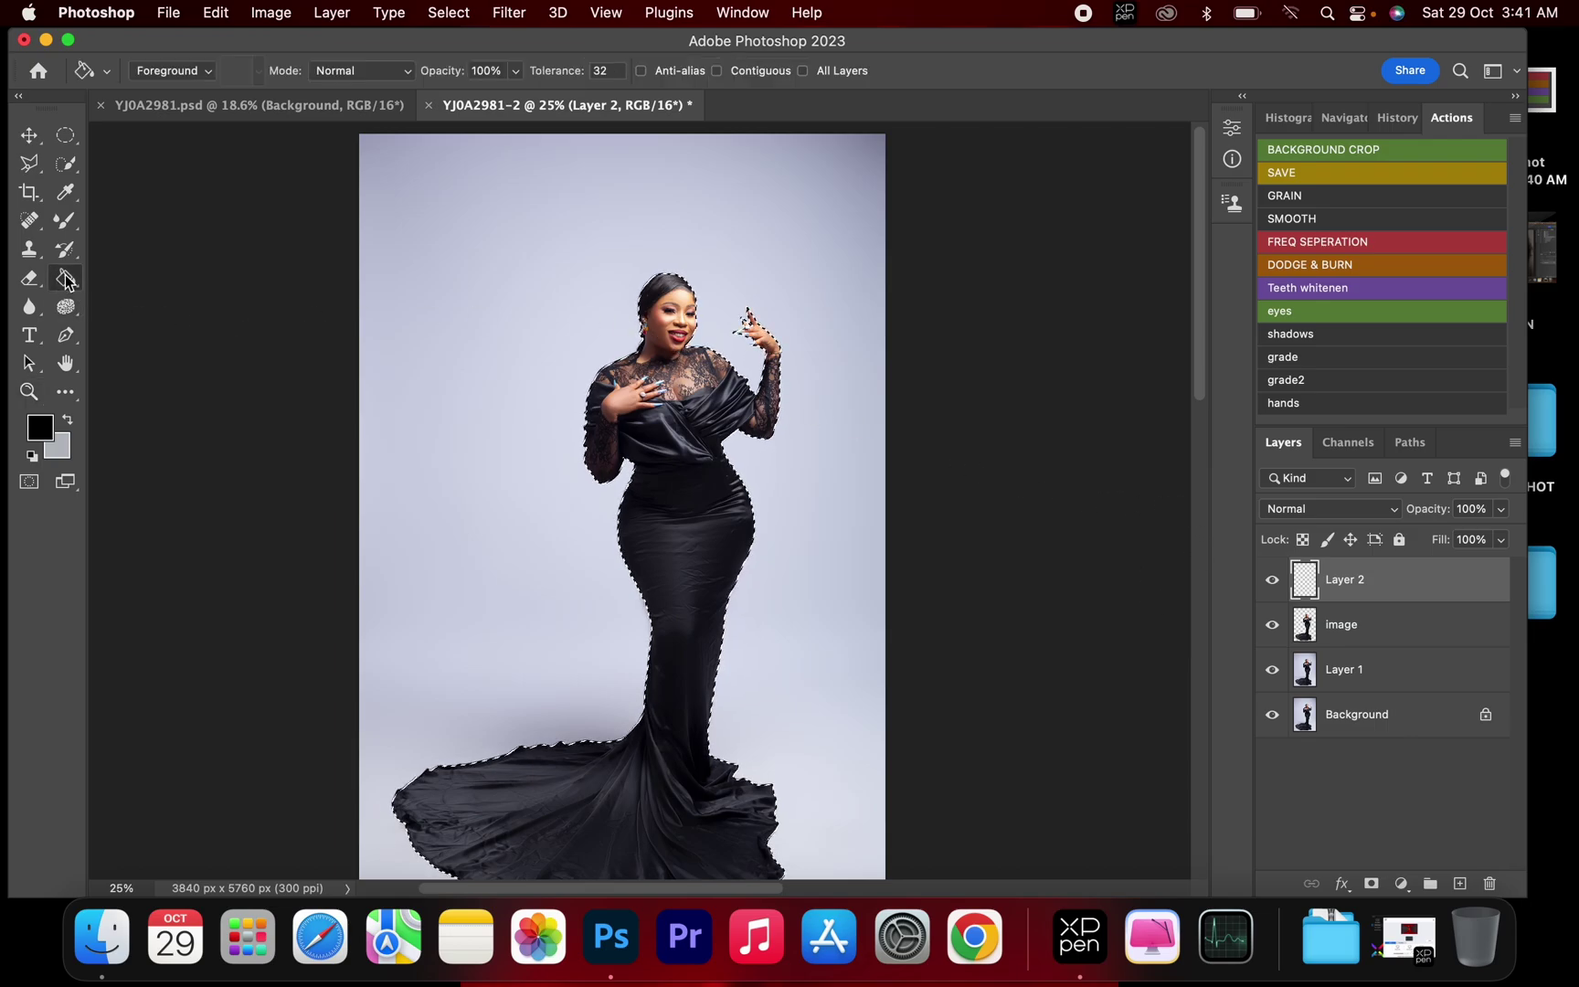
pyautogui.rightClick(67, 279)
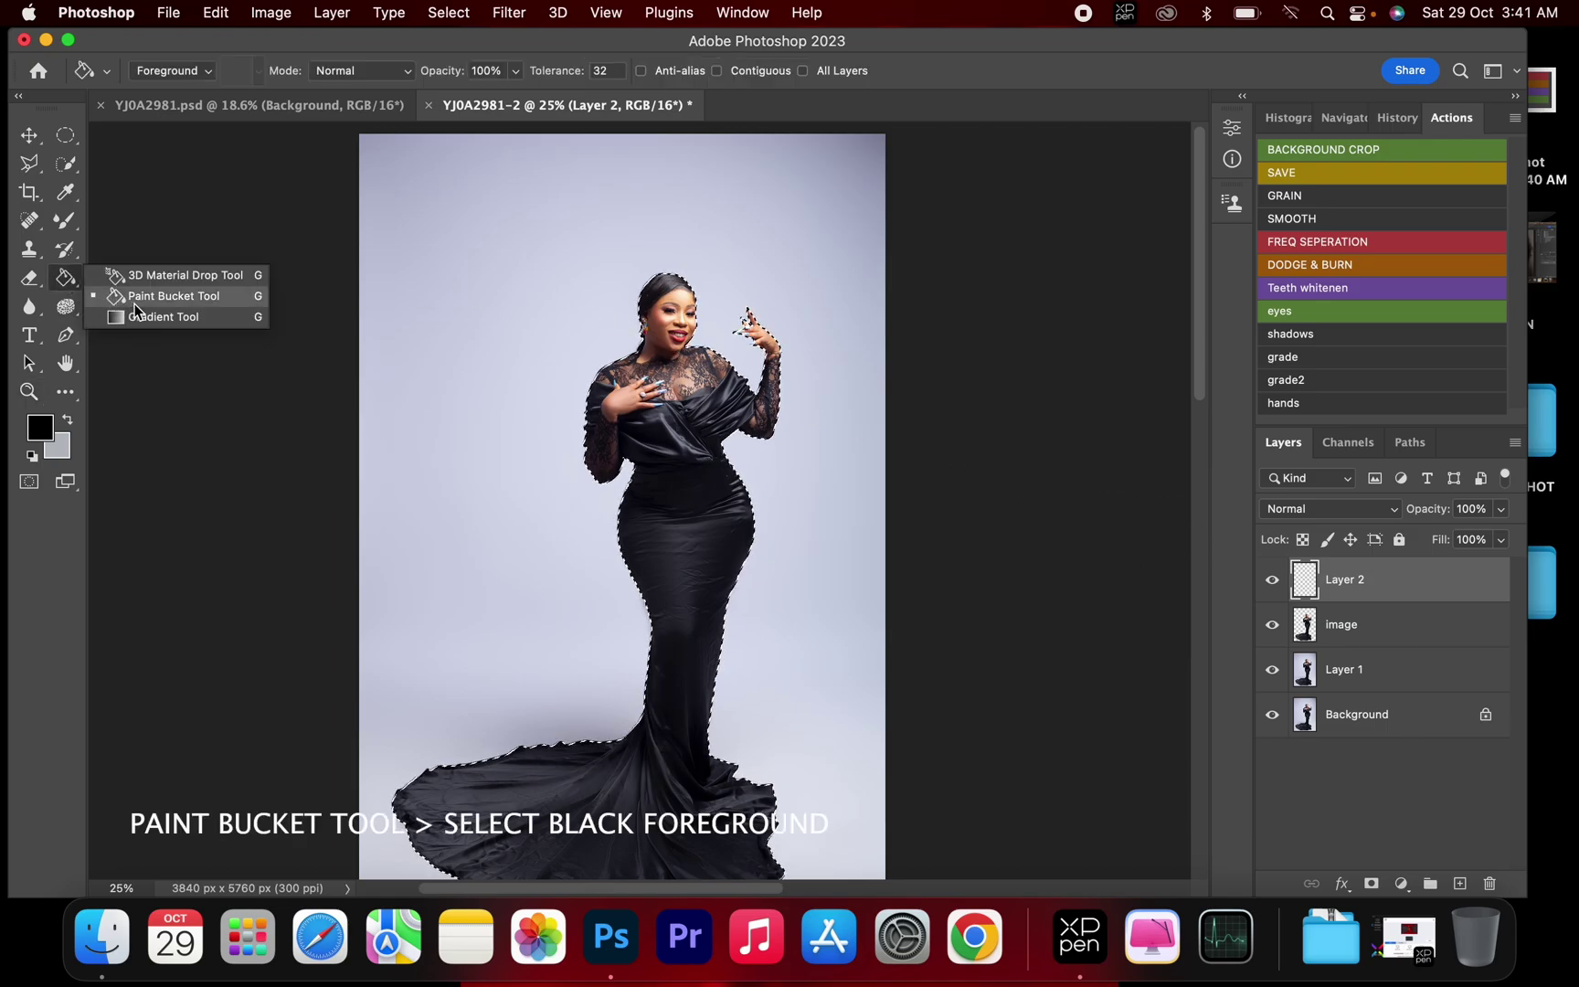
pyautogui.click(137, 301)
pyautogui.click(41, 427)
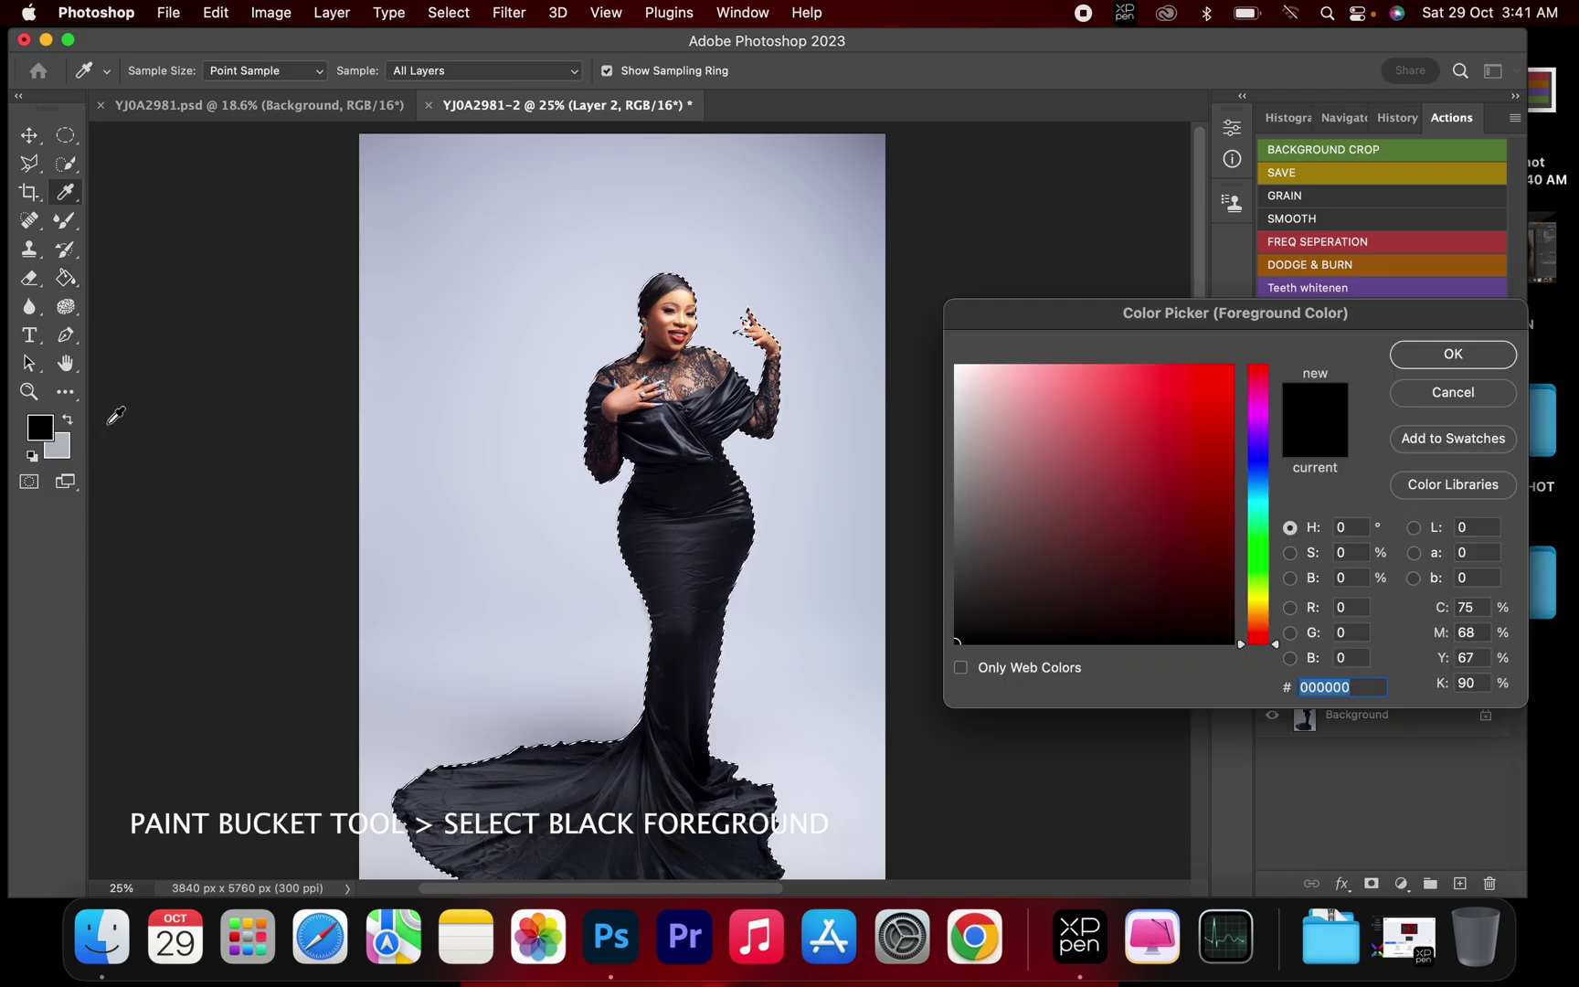
pyautogui.click(1412, 354)
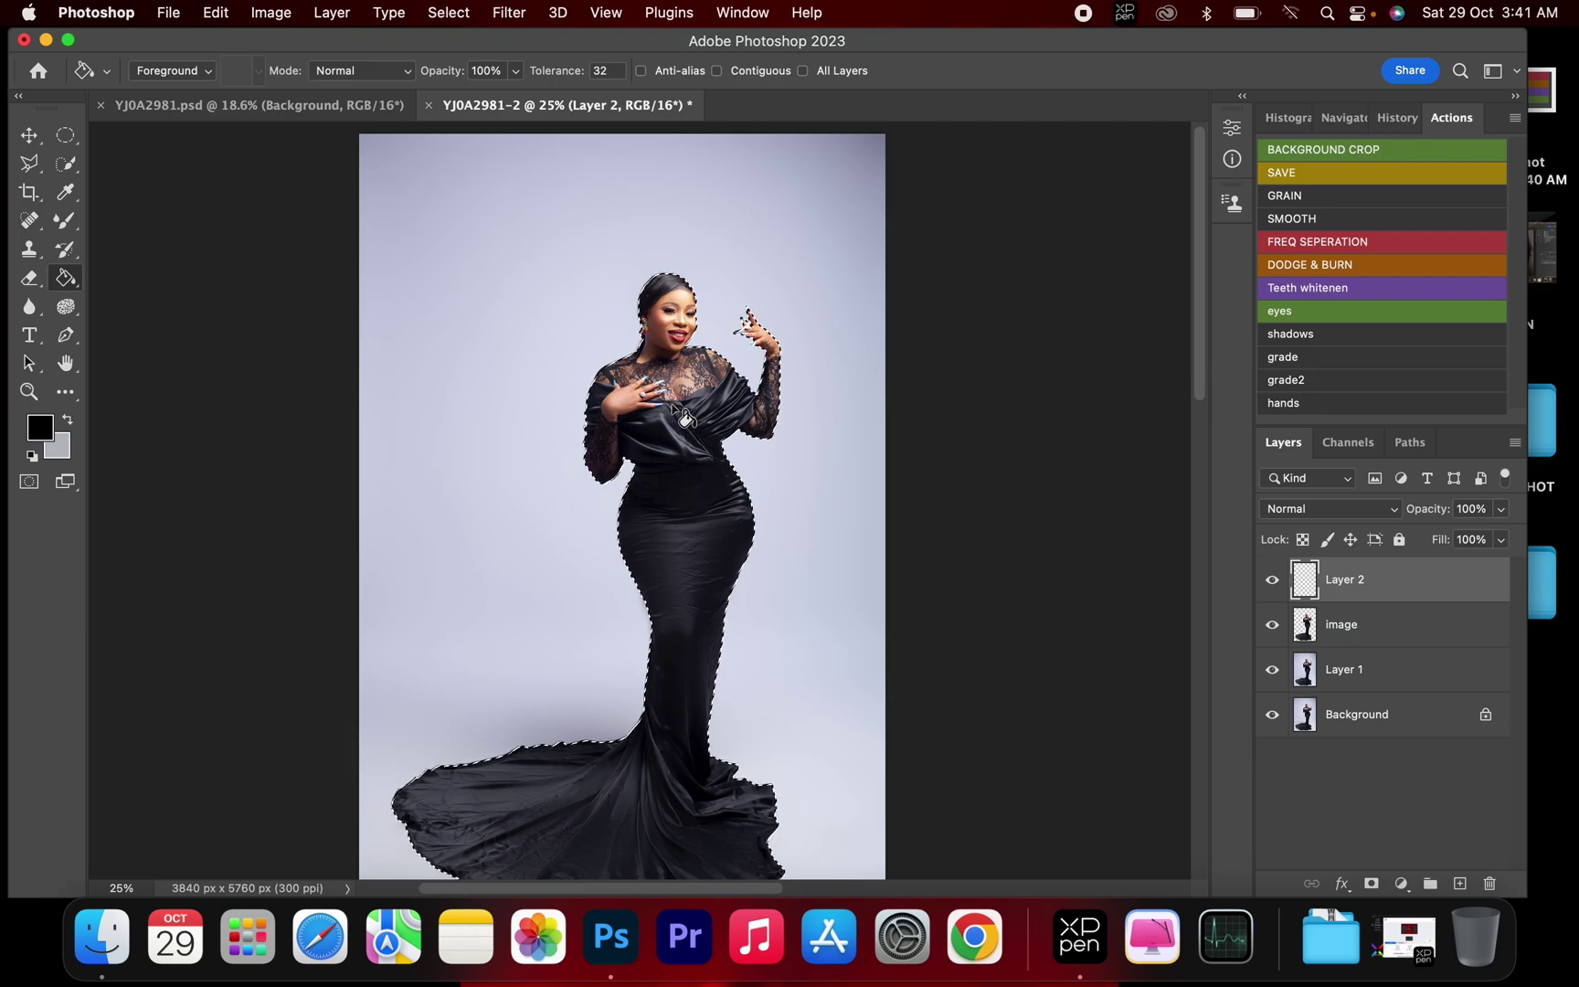
pyautogui.click(711, 416)
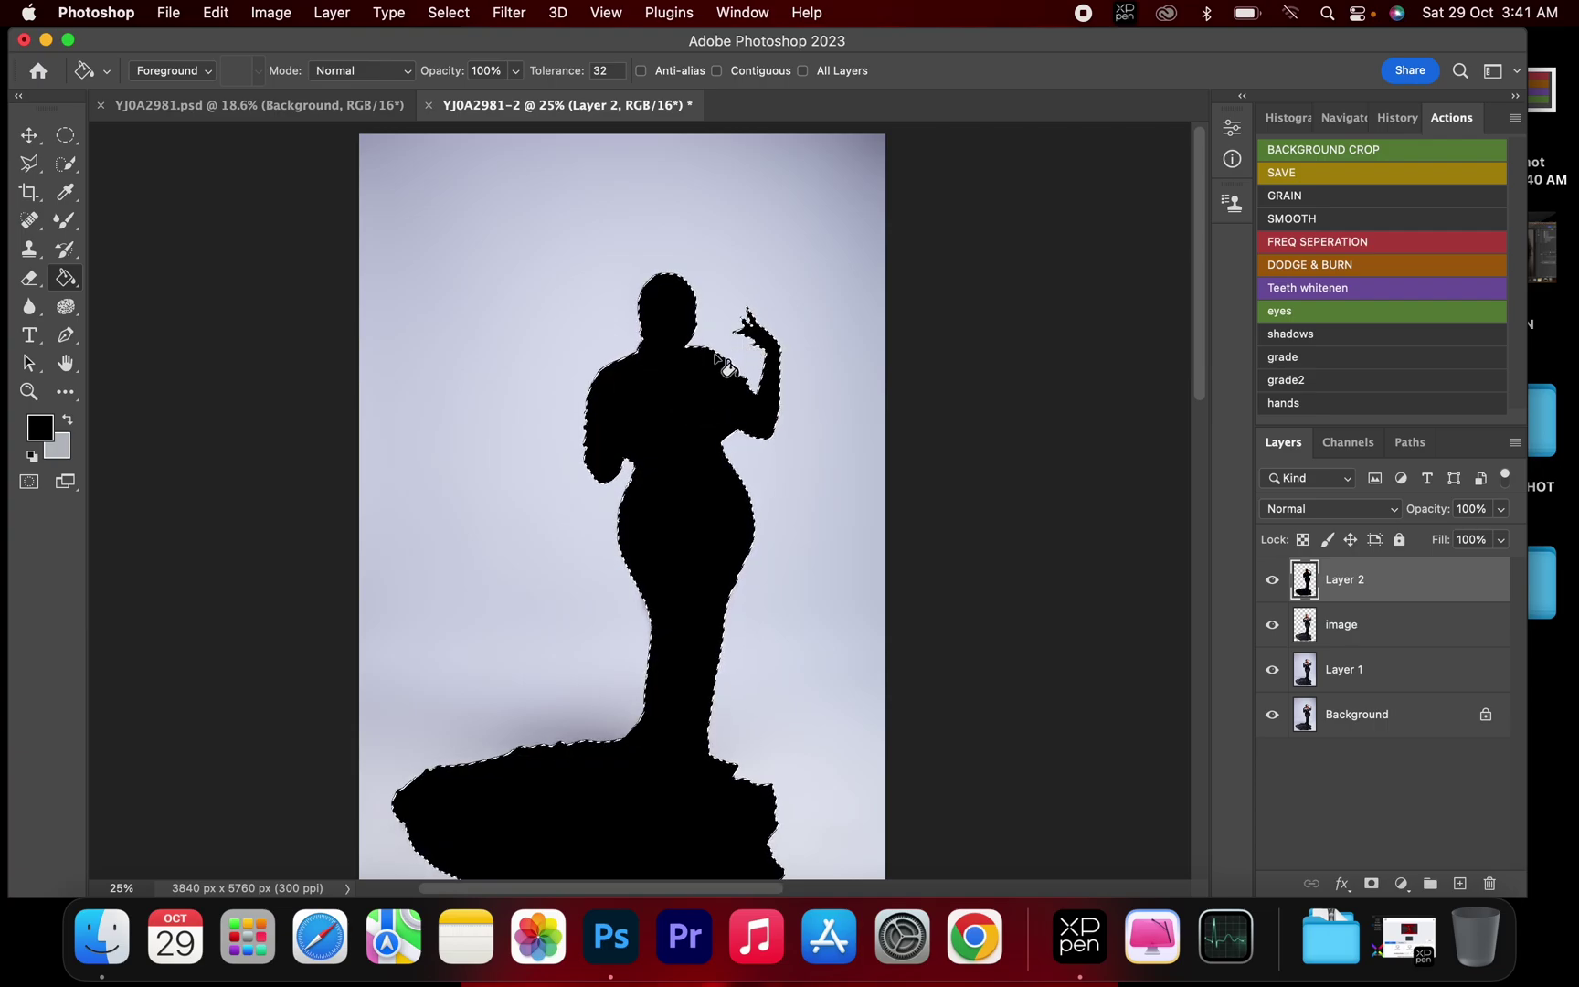
# - Clear the selection around the black silhouette
pyautogui.press('m')
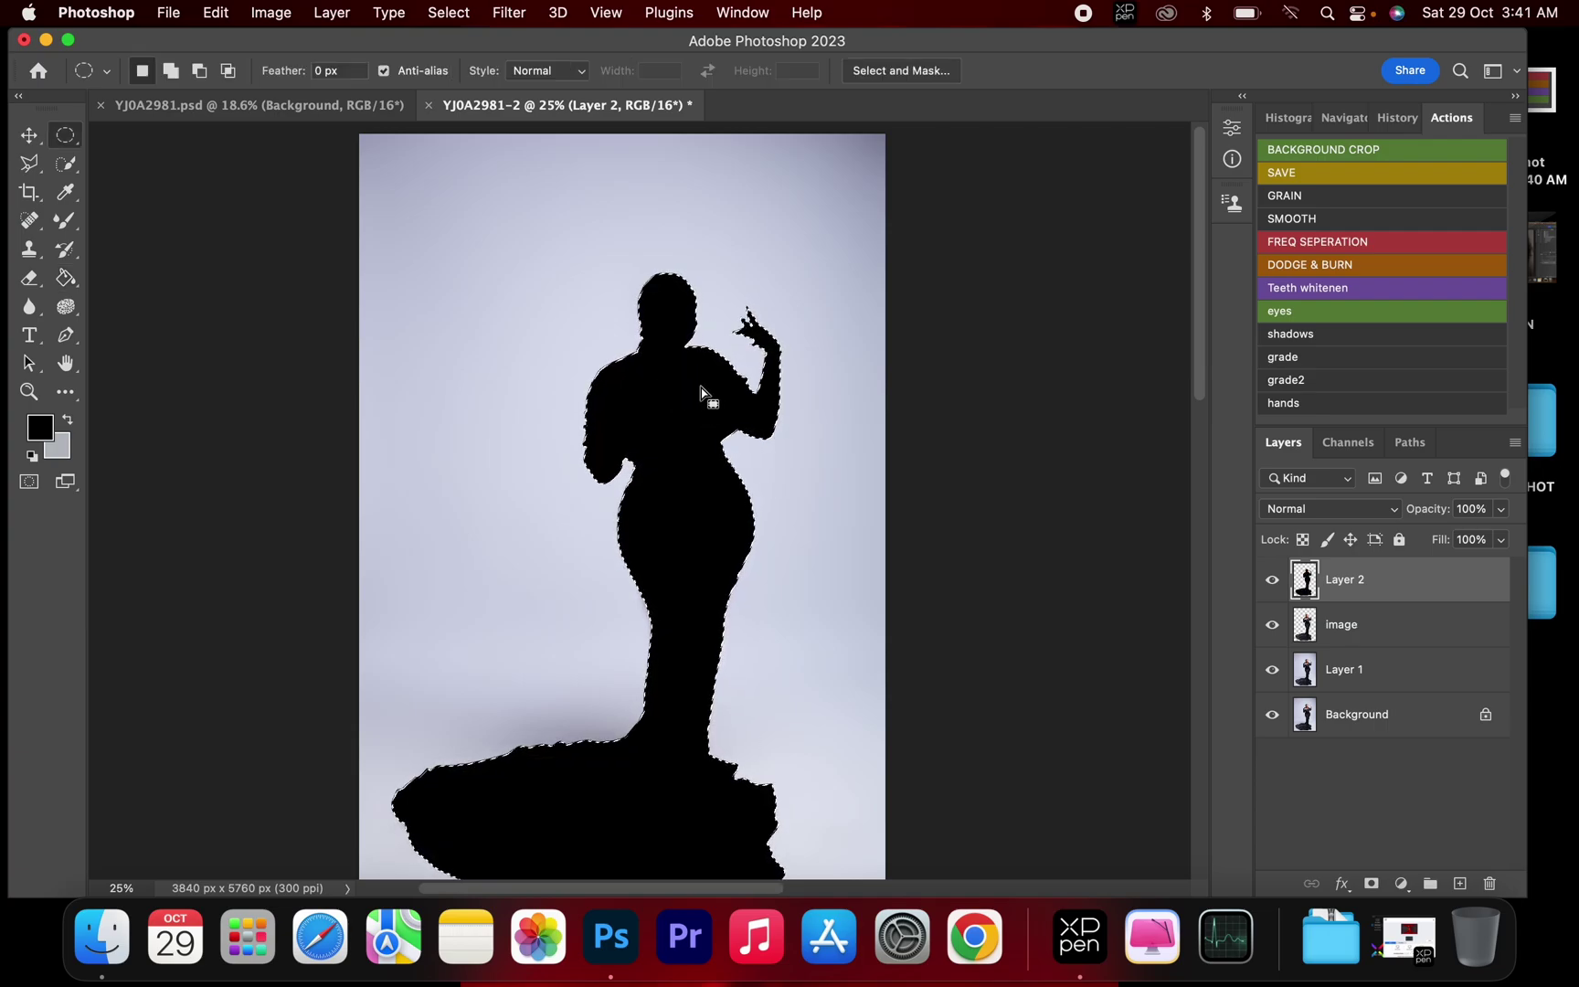
pyautogui.rightClick(672, 377)
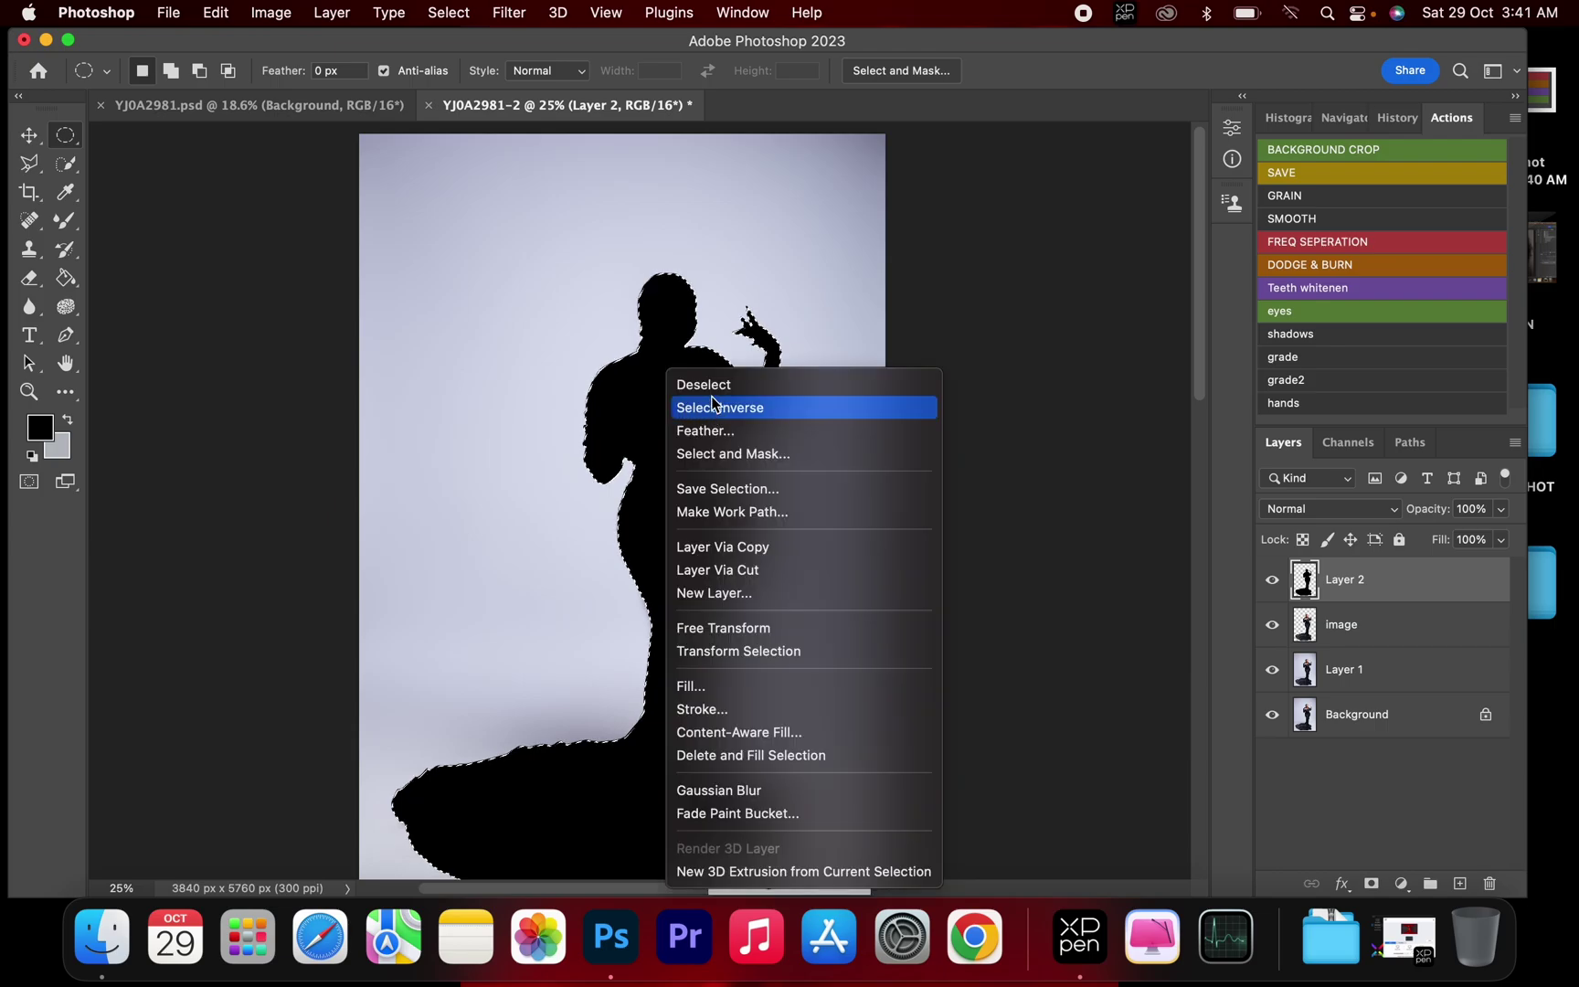
pyautogui.click(704, 385)
pyautogui.press('z')
pyautogui.moveTo(702, 408); pyautogui.dragTo(767, 451)
# - Apply a 12-pixel Gaussian Blur to the silhouette and rename its layer 'shadow'
pyautogui.click(509, 12)
pyautogui.moveTo(589, 295)
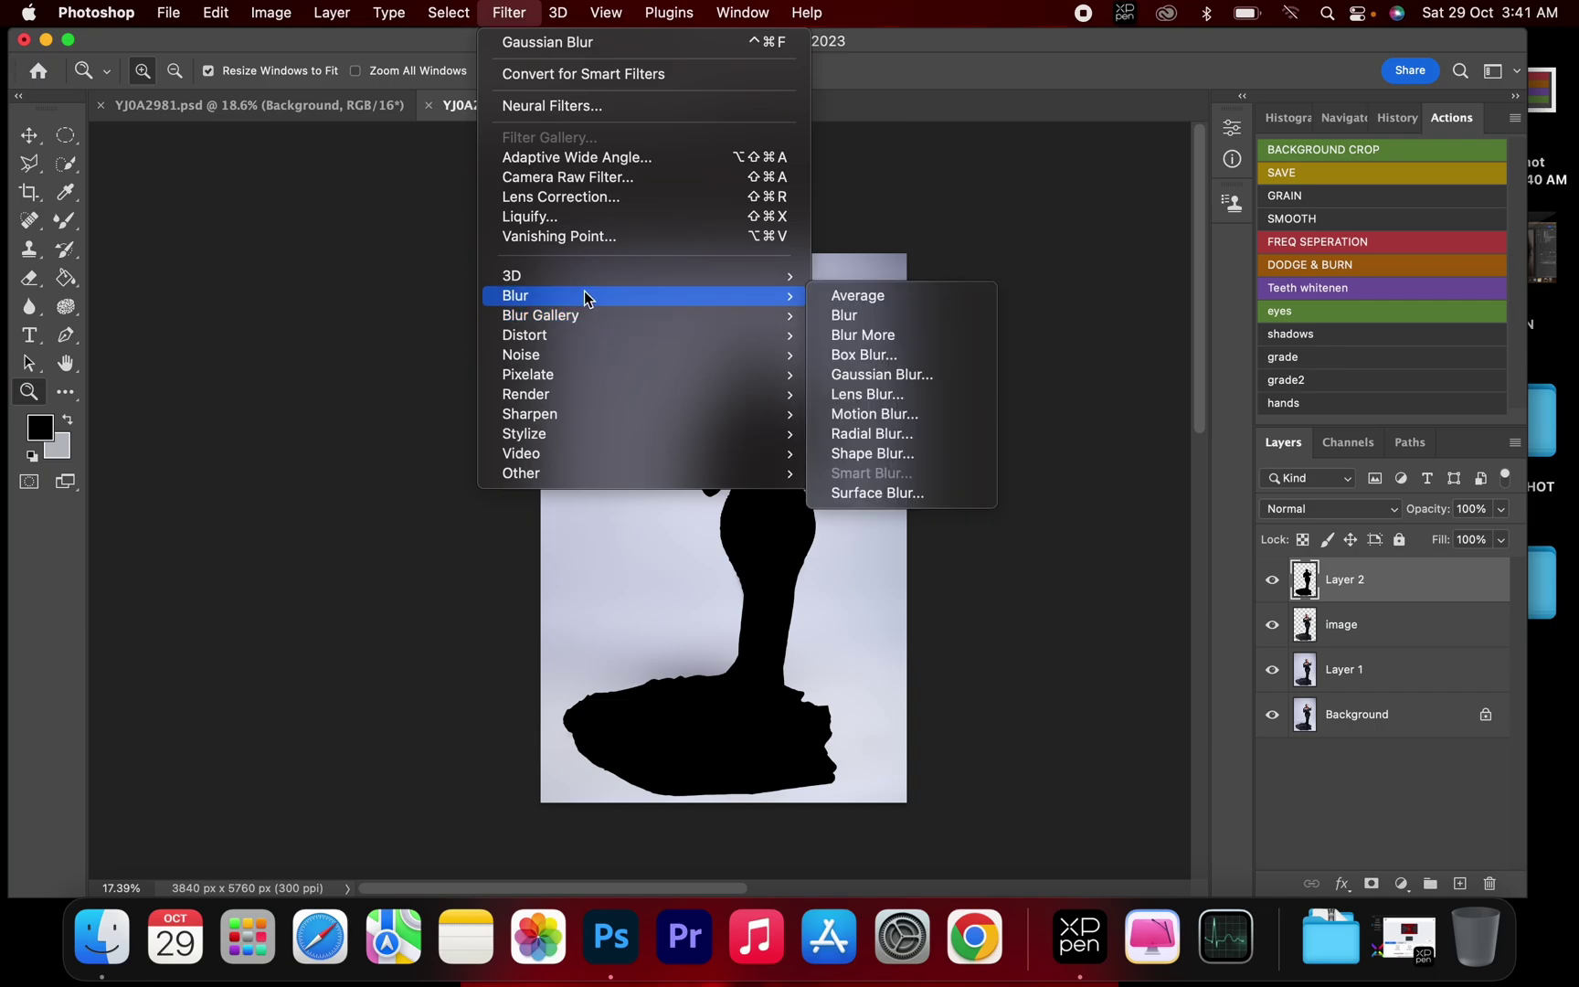
pyautogui.click(897, 371)
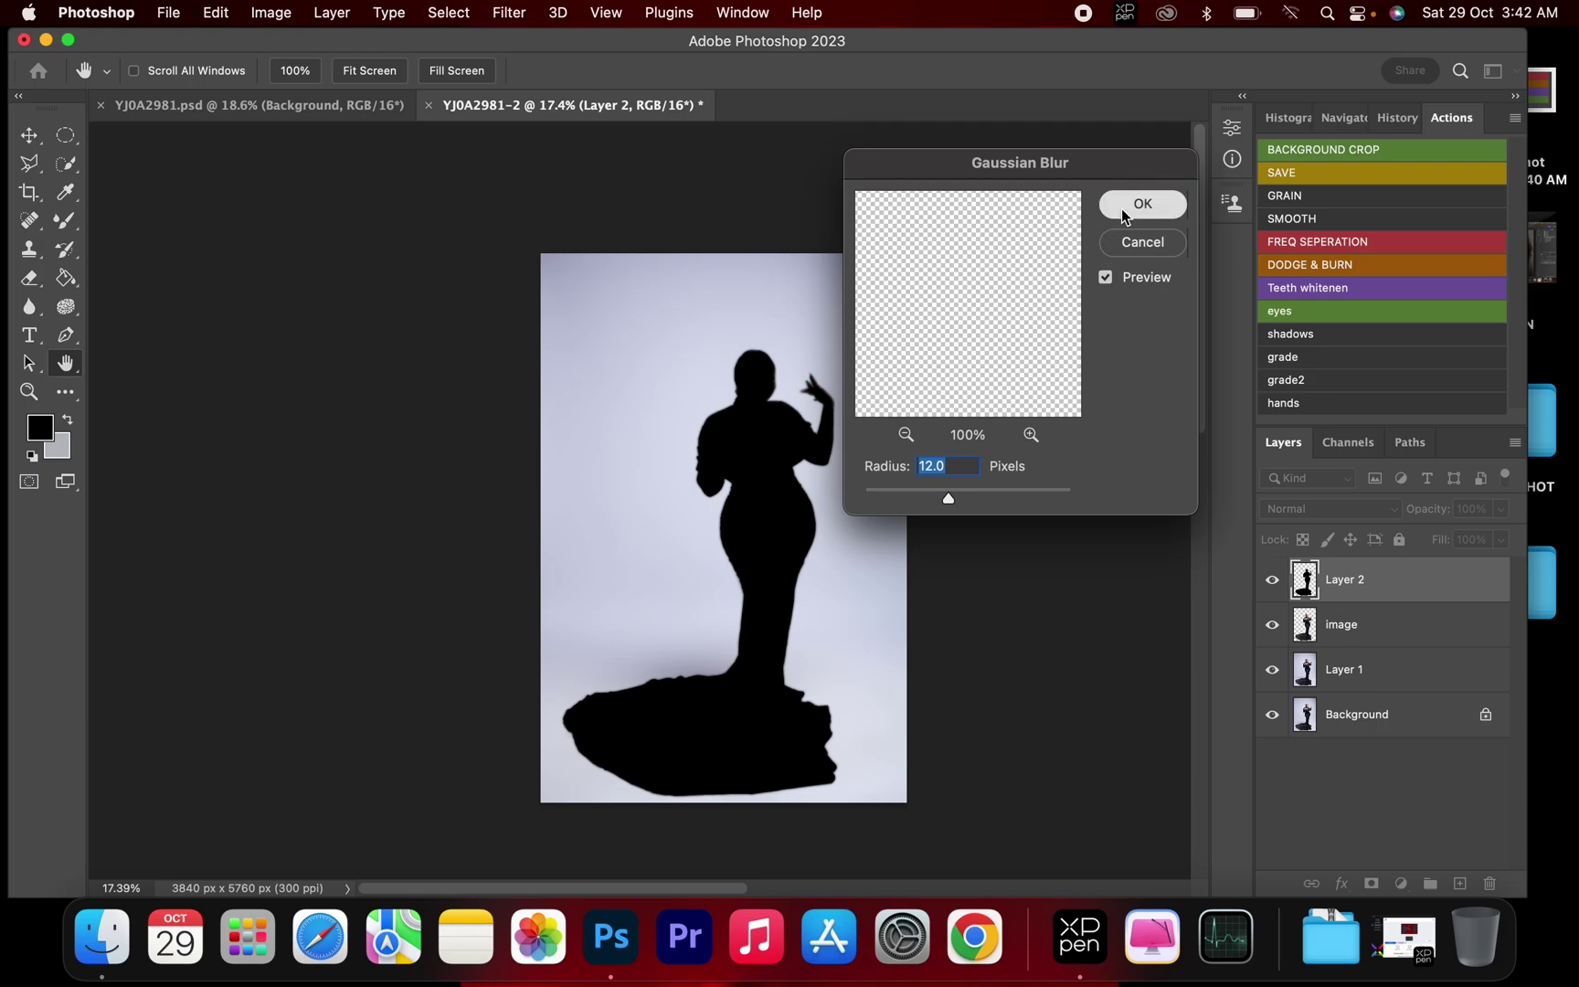
pyautogui.click(1124, 208)
pyautogui.press('super+equal')
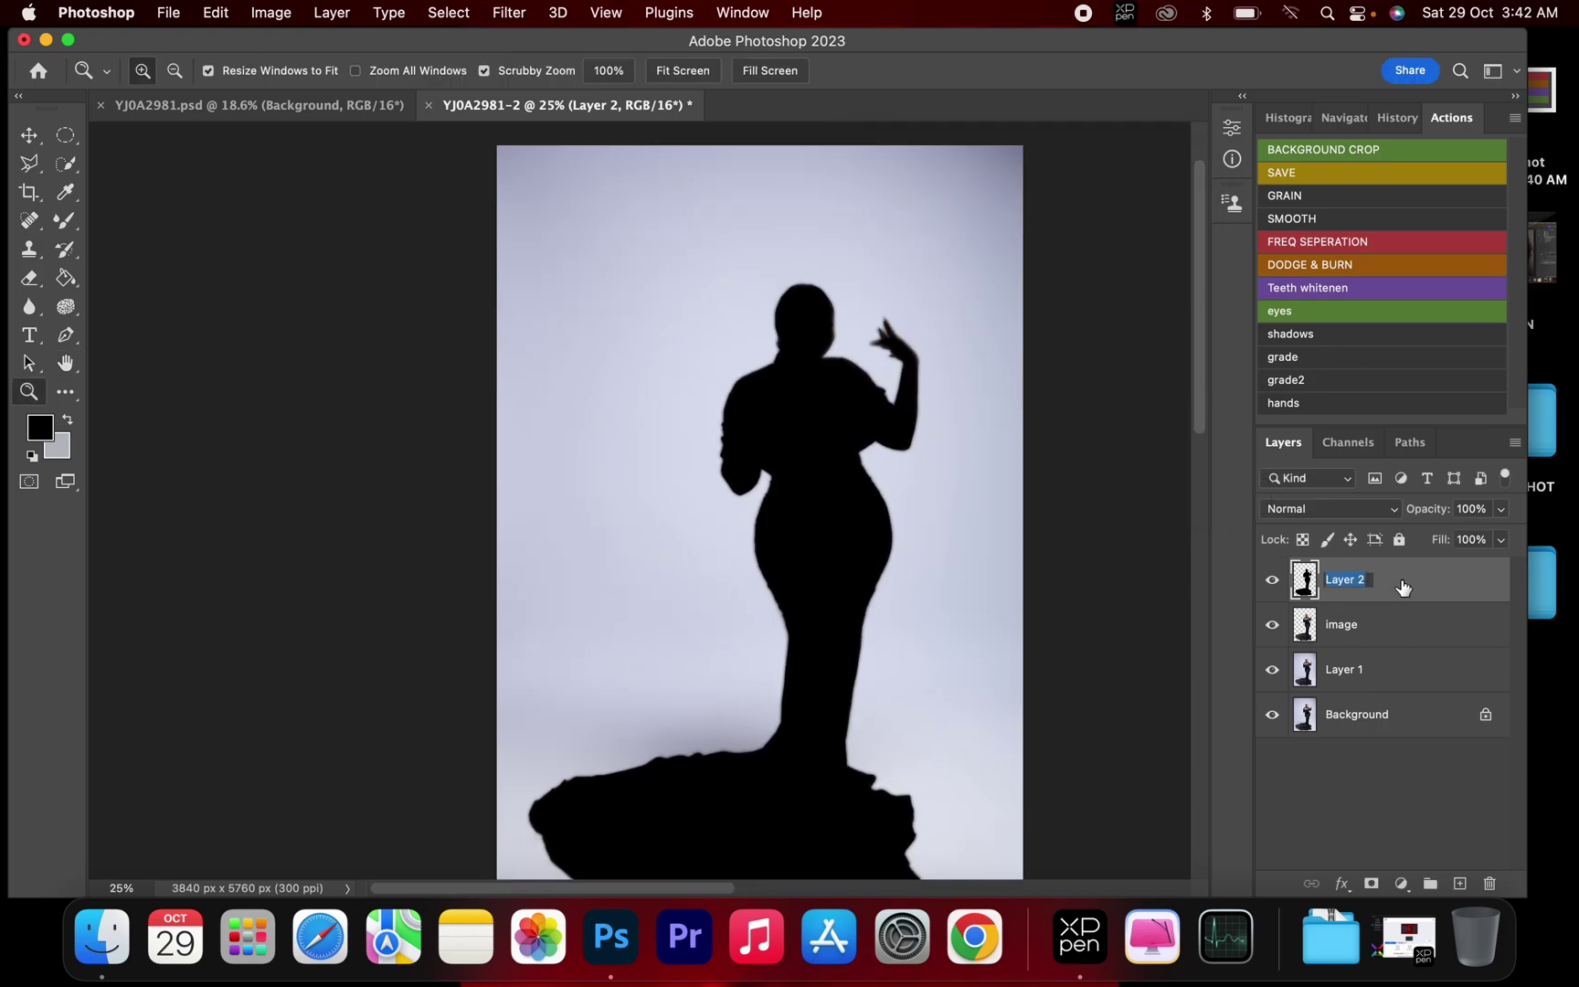
pyautogui.write('shadow')
pyautogui.press('Return')
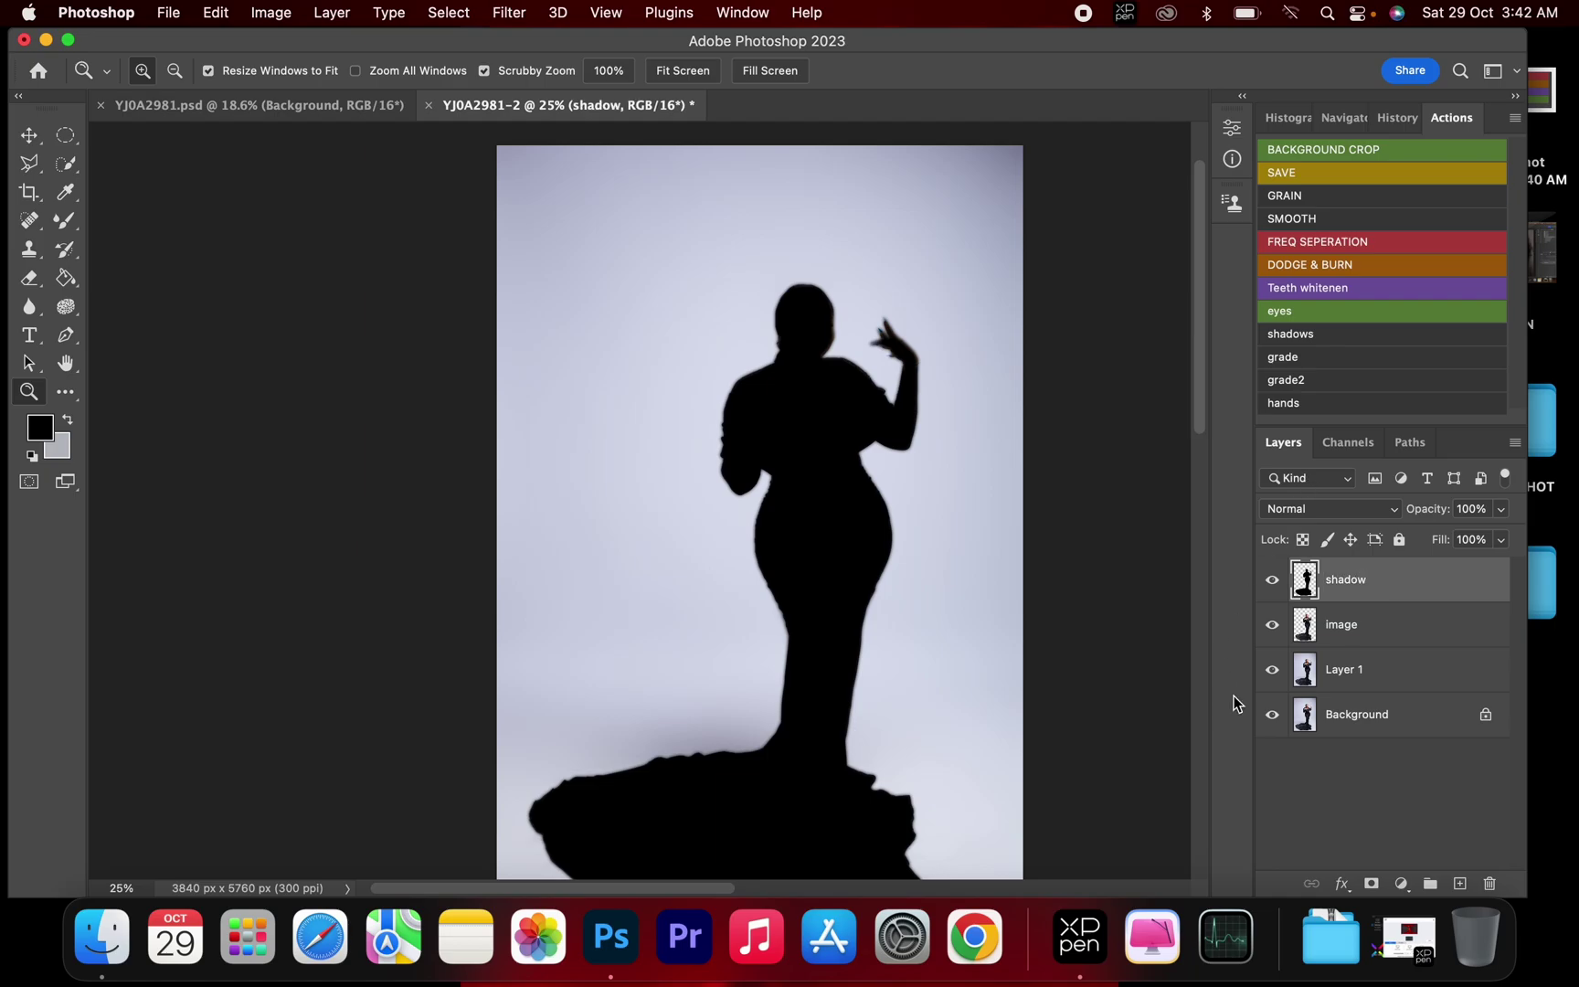
# - Move the shadow layer below 'image' and offset it left and down behind the woman
pyautogui.moveTo(1381, 593); pyautogui.dragTo(1368, 645)
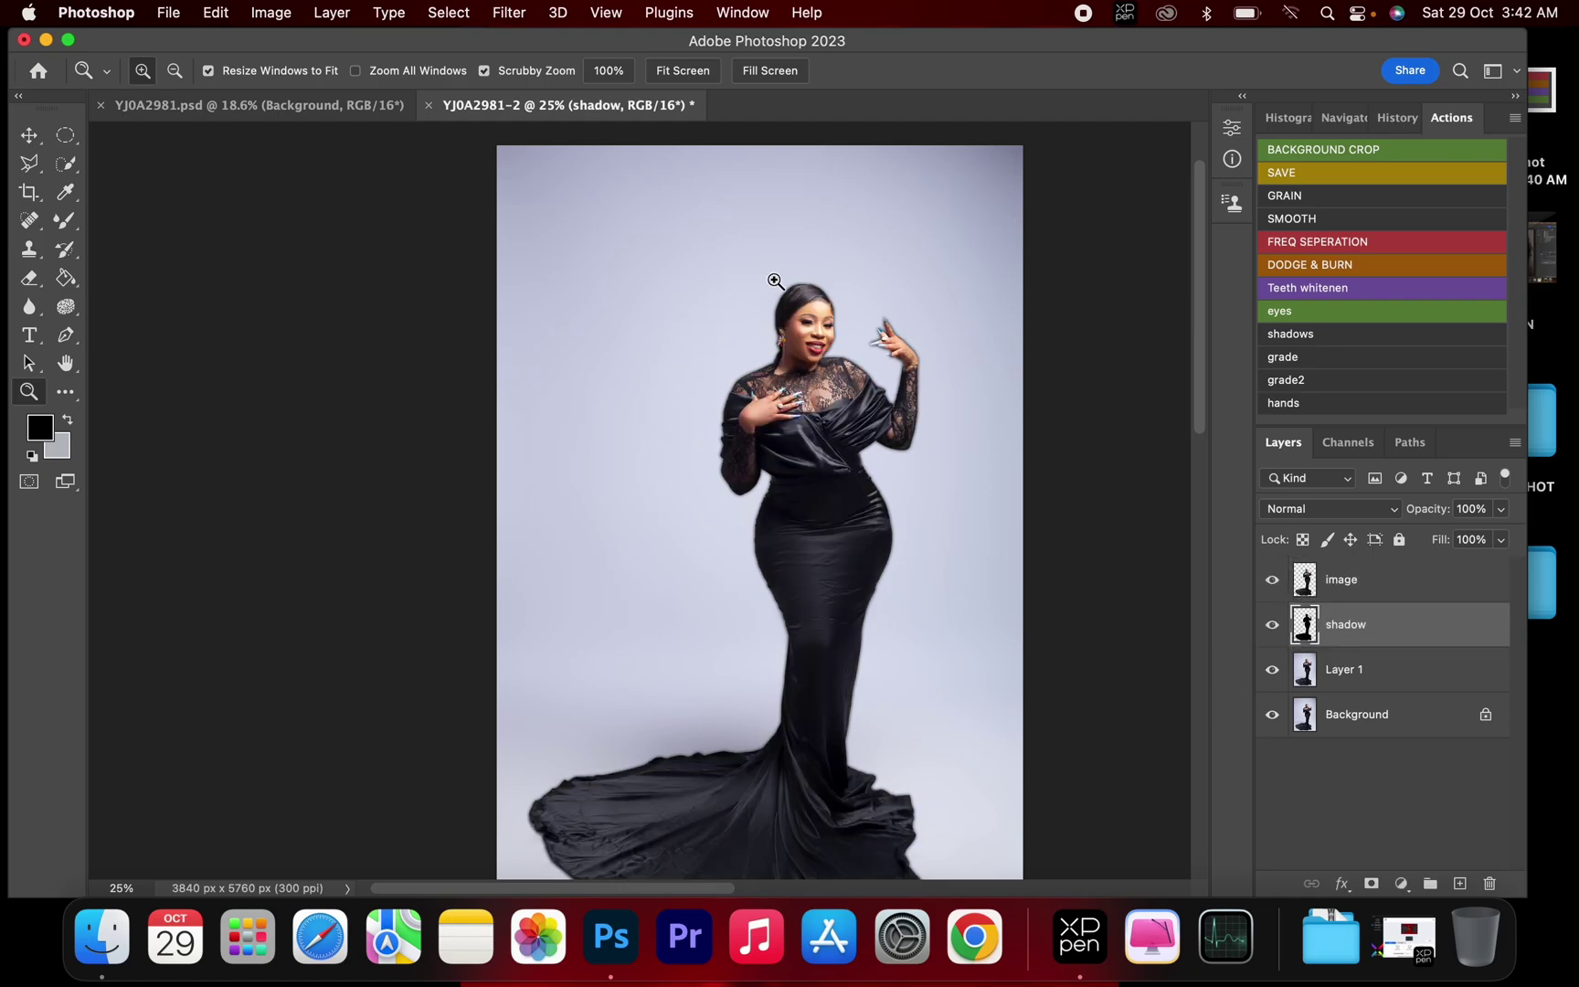
pyautogui.press('v')
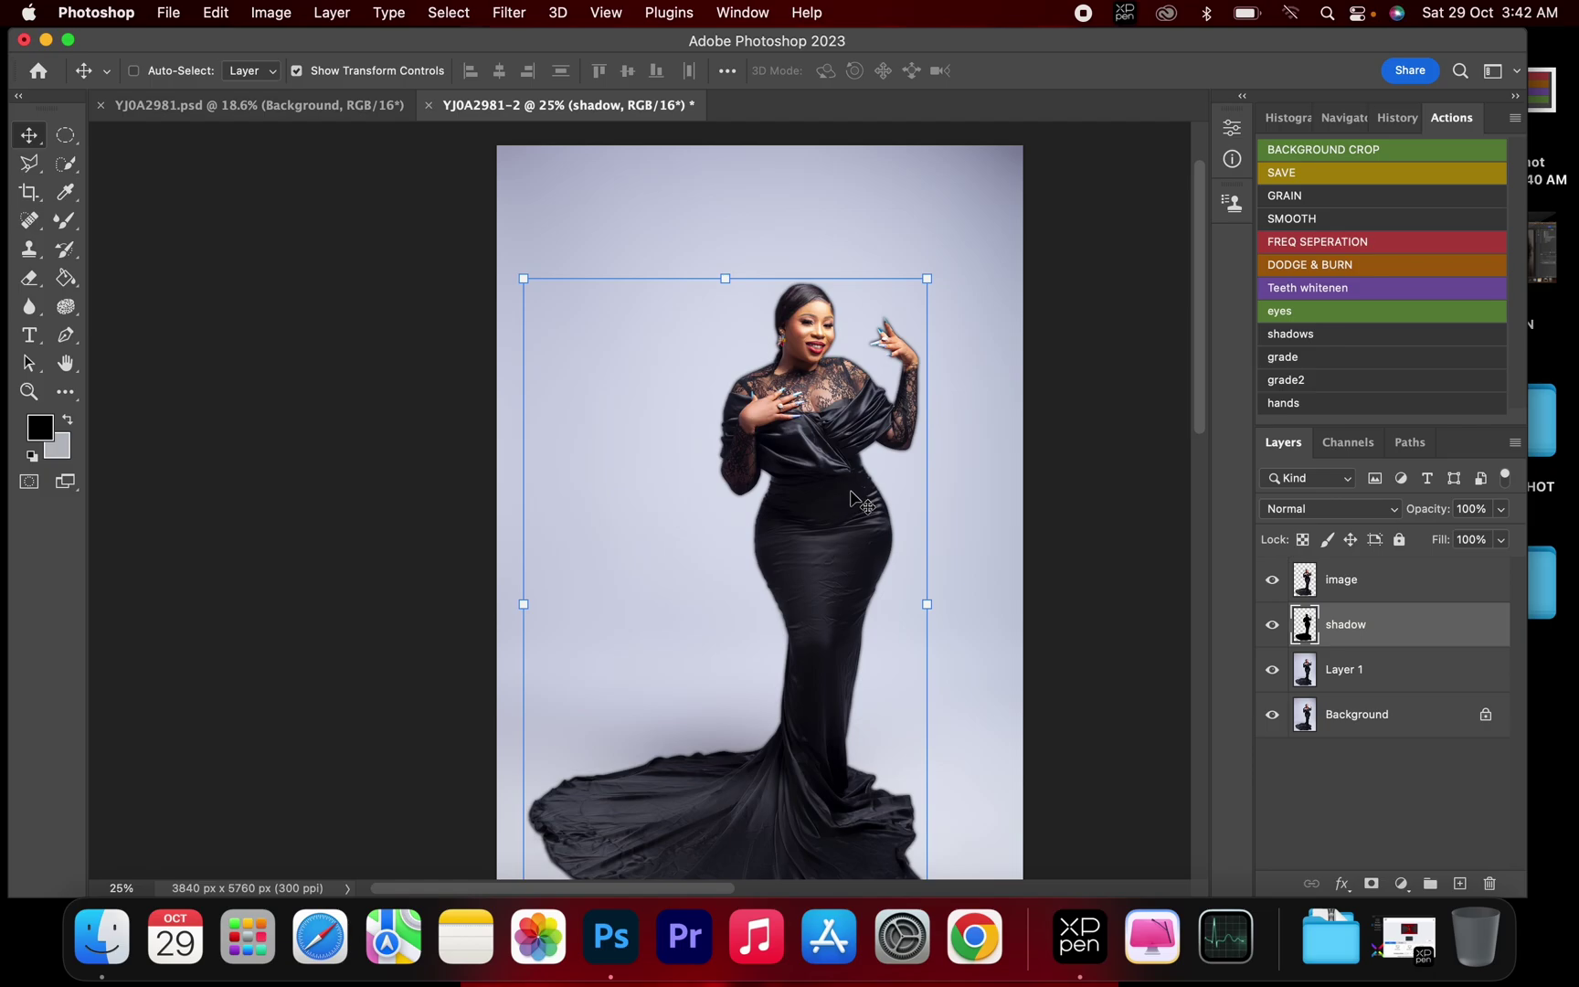
pyautogui.moveTo(851, 493); pyautogui.dragTo(832, 510)
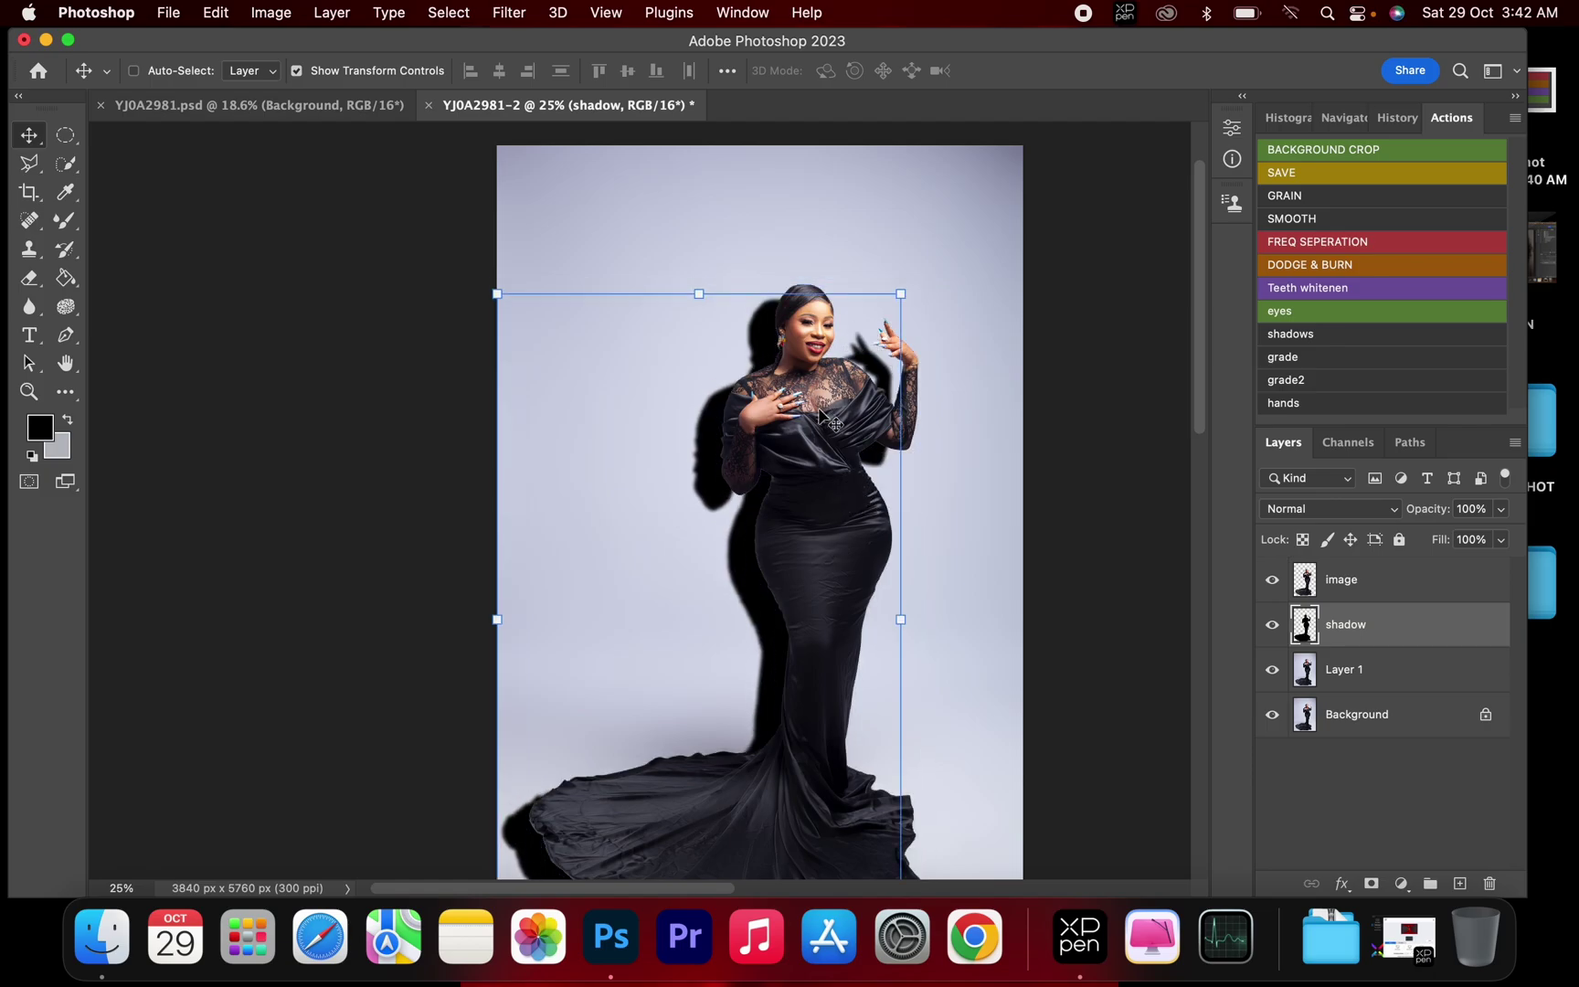
pyautogui.moveTo(819, 416); pyautogui.dragTo(823, 407)
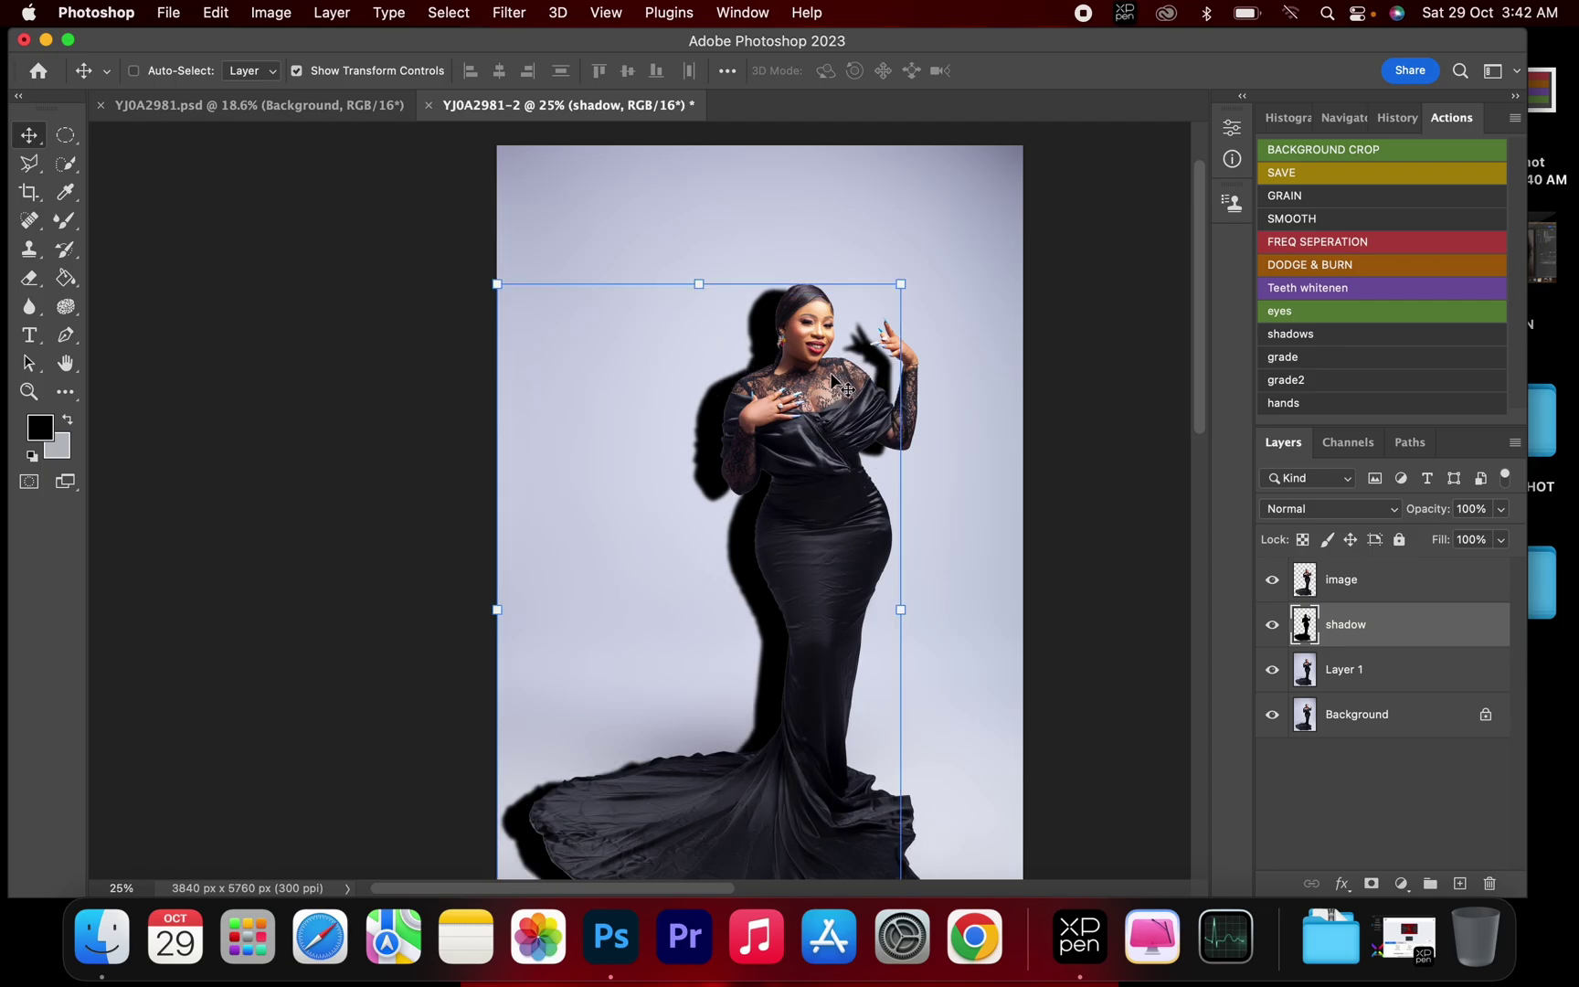
pyautogui.press('z')
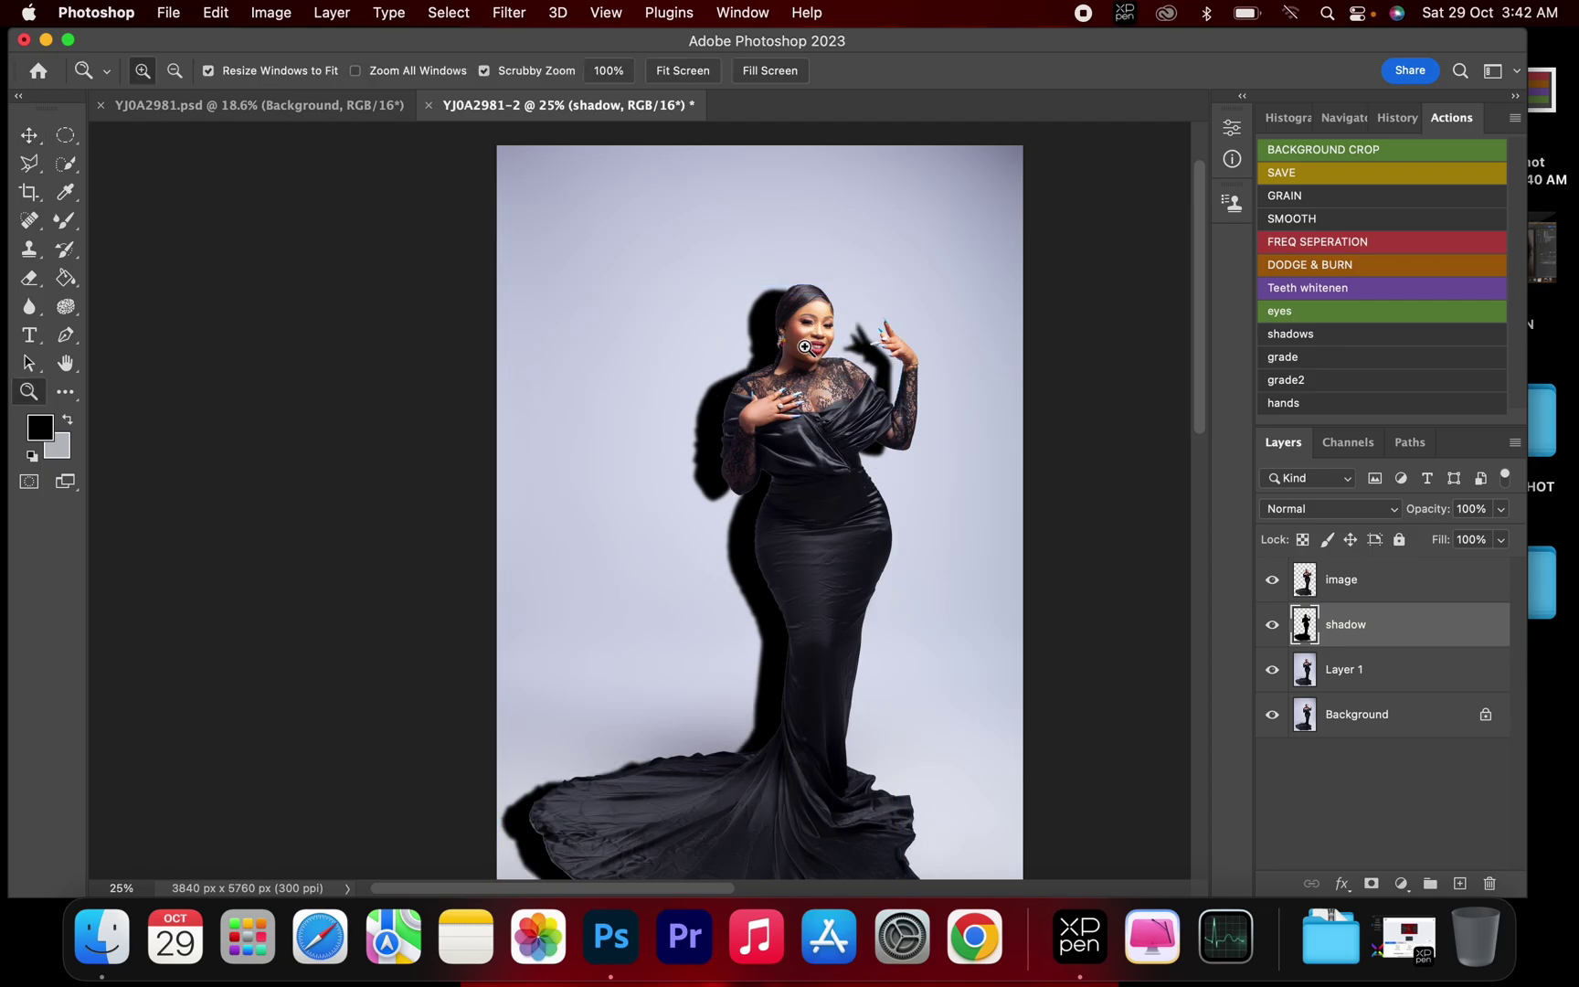
pyautogui.moveTo(824, 342); pyautogui.dragTo(910, 201)
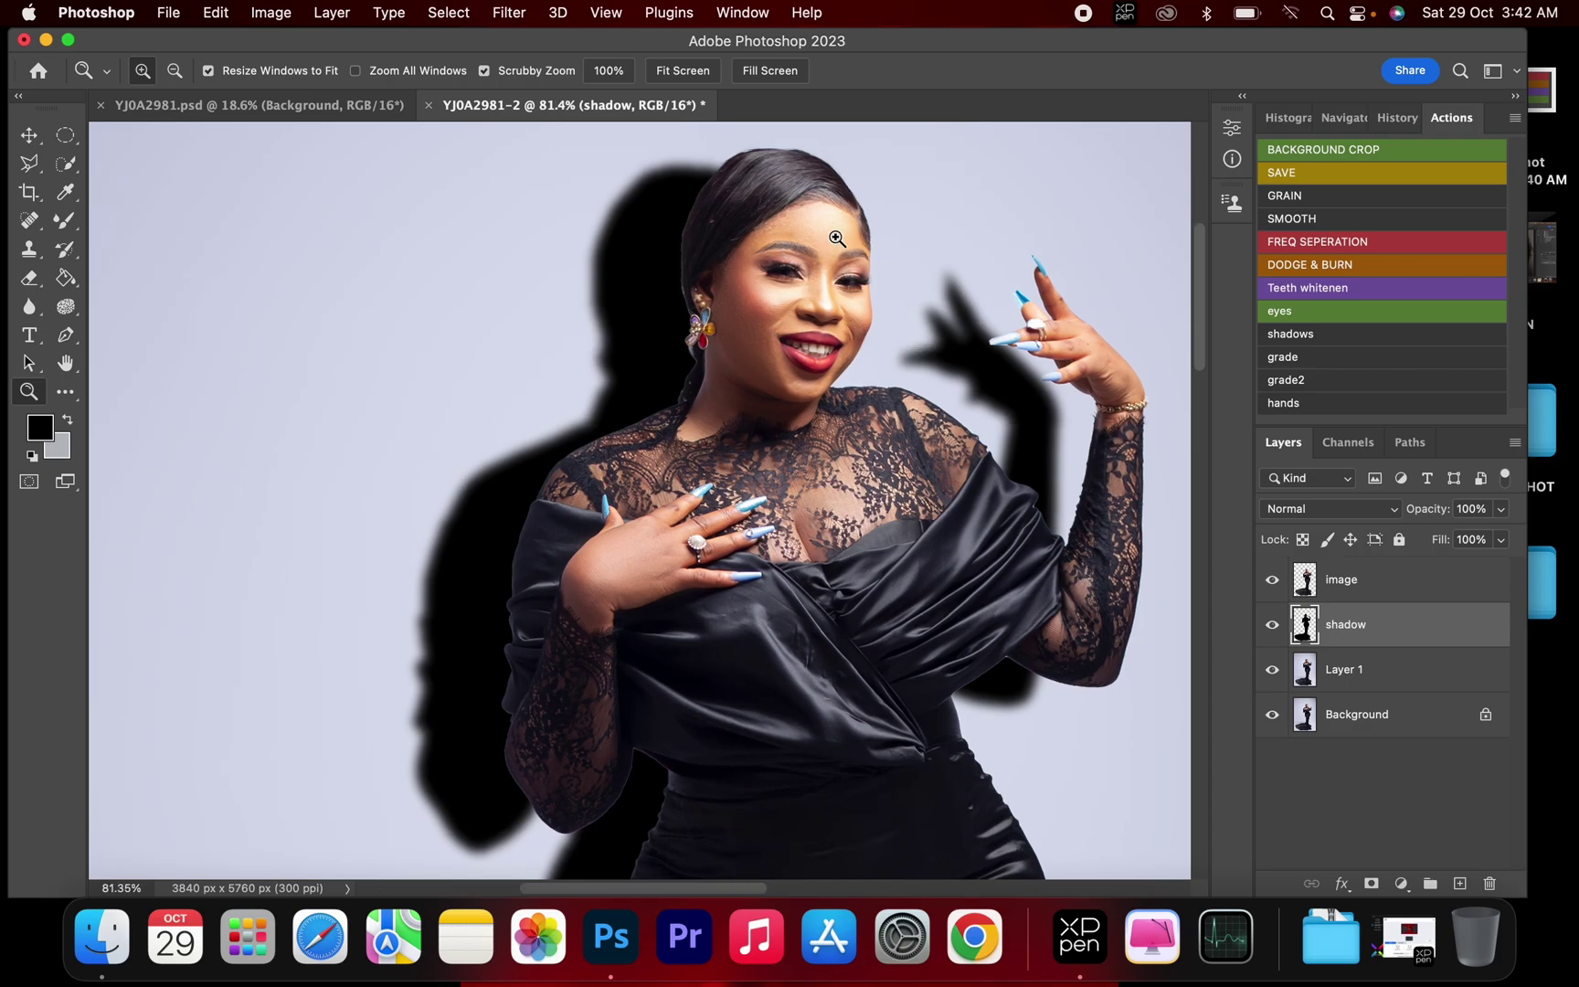
pyautogui.moveTo(920, 385); pyautogui.dragTo(899, 344)
pyautogui.moveTo(888, 499); pyautogui.dragTo(802, 498)
pyautogui.press('v')
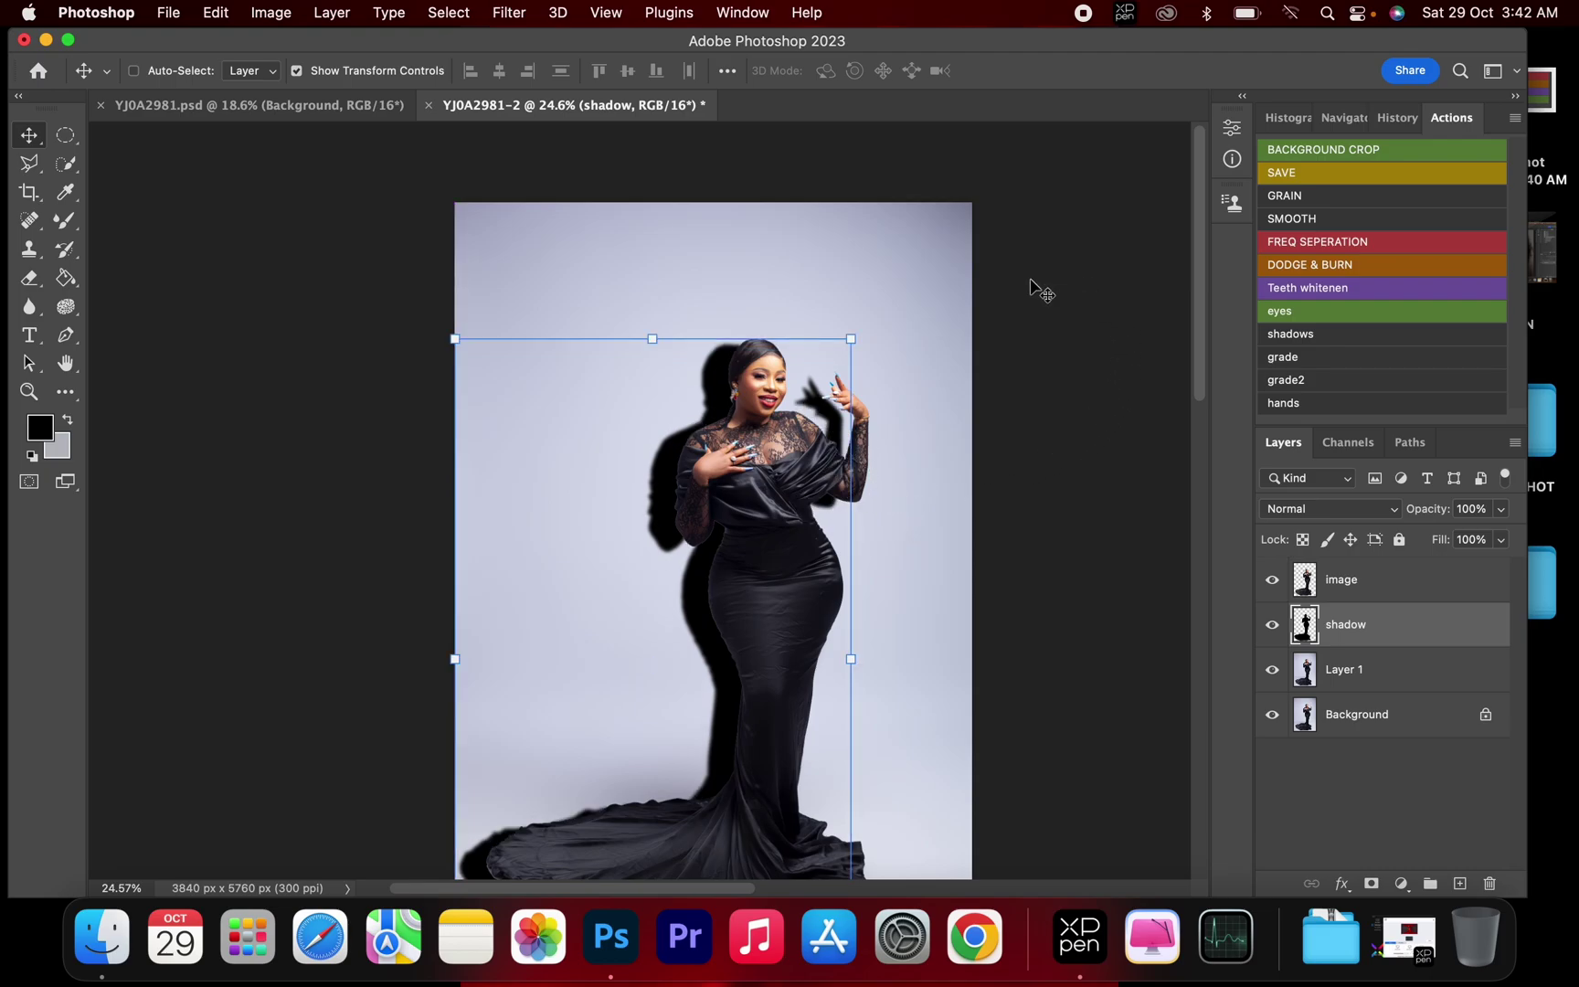
pyautogui.press('super+minus')
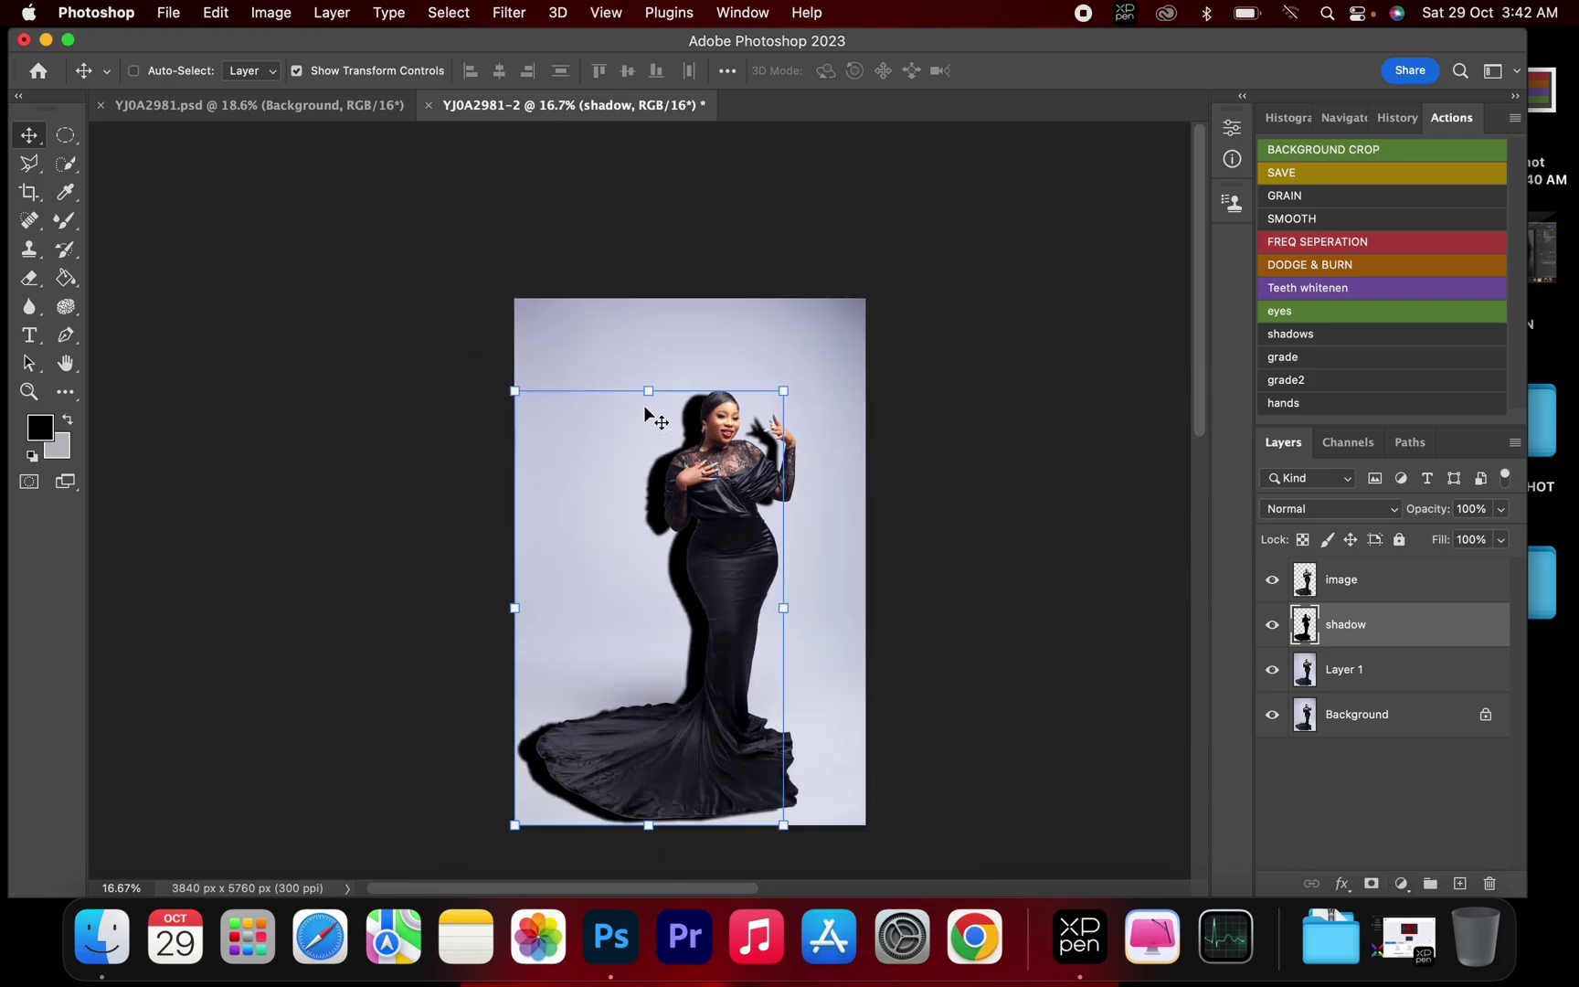
# - Create a new blank layer, drag it to the top of the stack, and start naming it
pyautogui.click(65, 135)
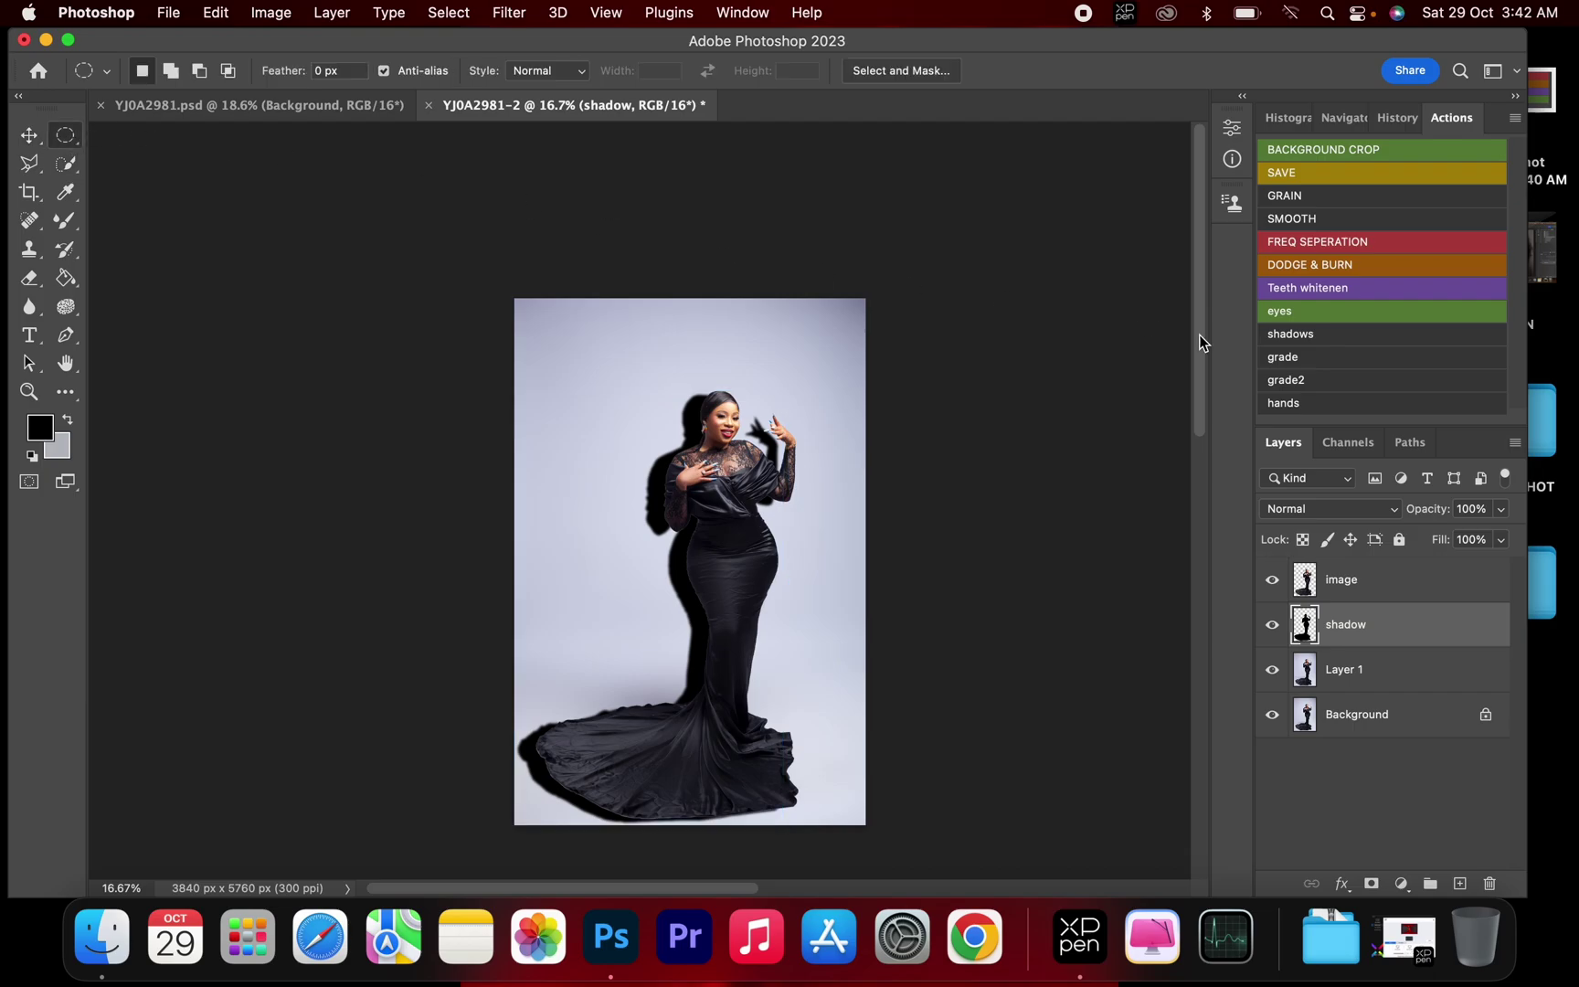
pyautogui.click(1460, 883)
pyautogui.moveTo(1399, 635); pyautogui.dragTo(1399, 579)
pyautogui.write('smooth effect')
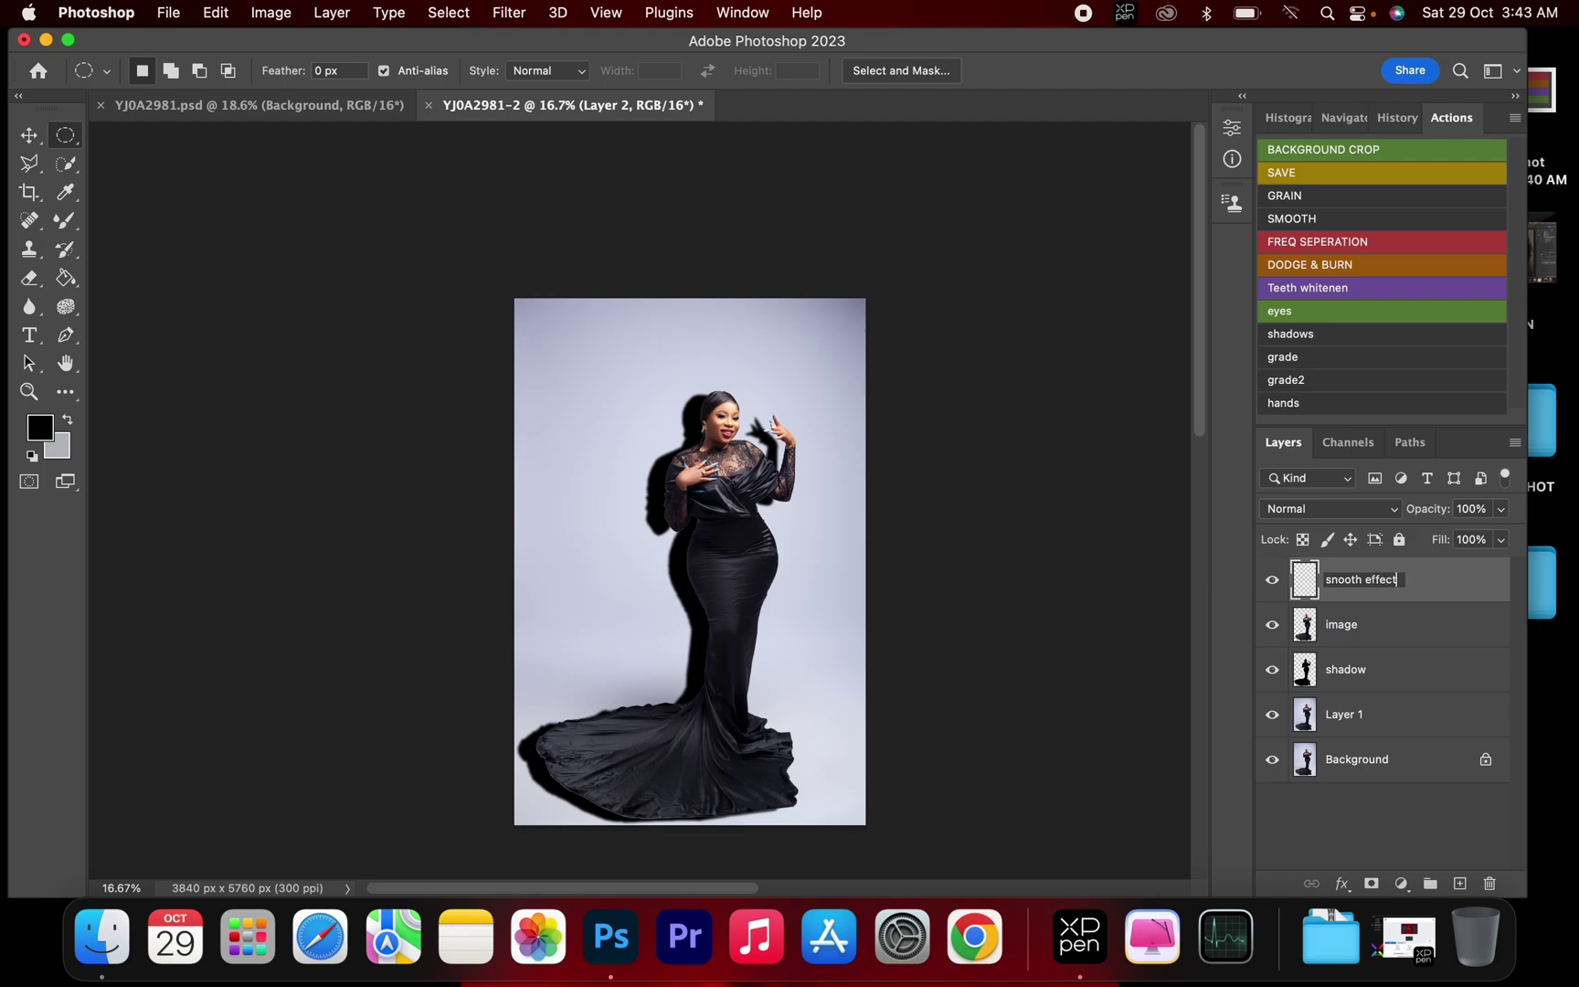
# - Name the top layer 'smooth effect' and draw a circular marquee around the woman's upper body
pyautogui.press('Return')
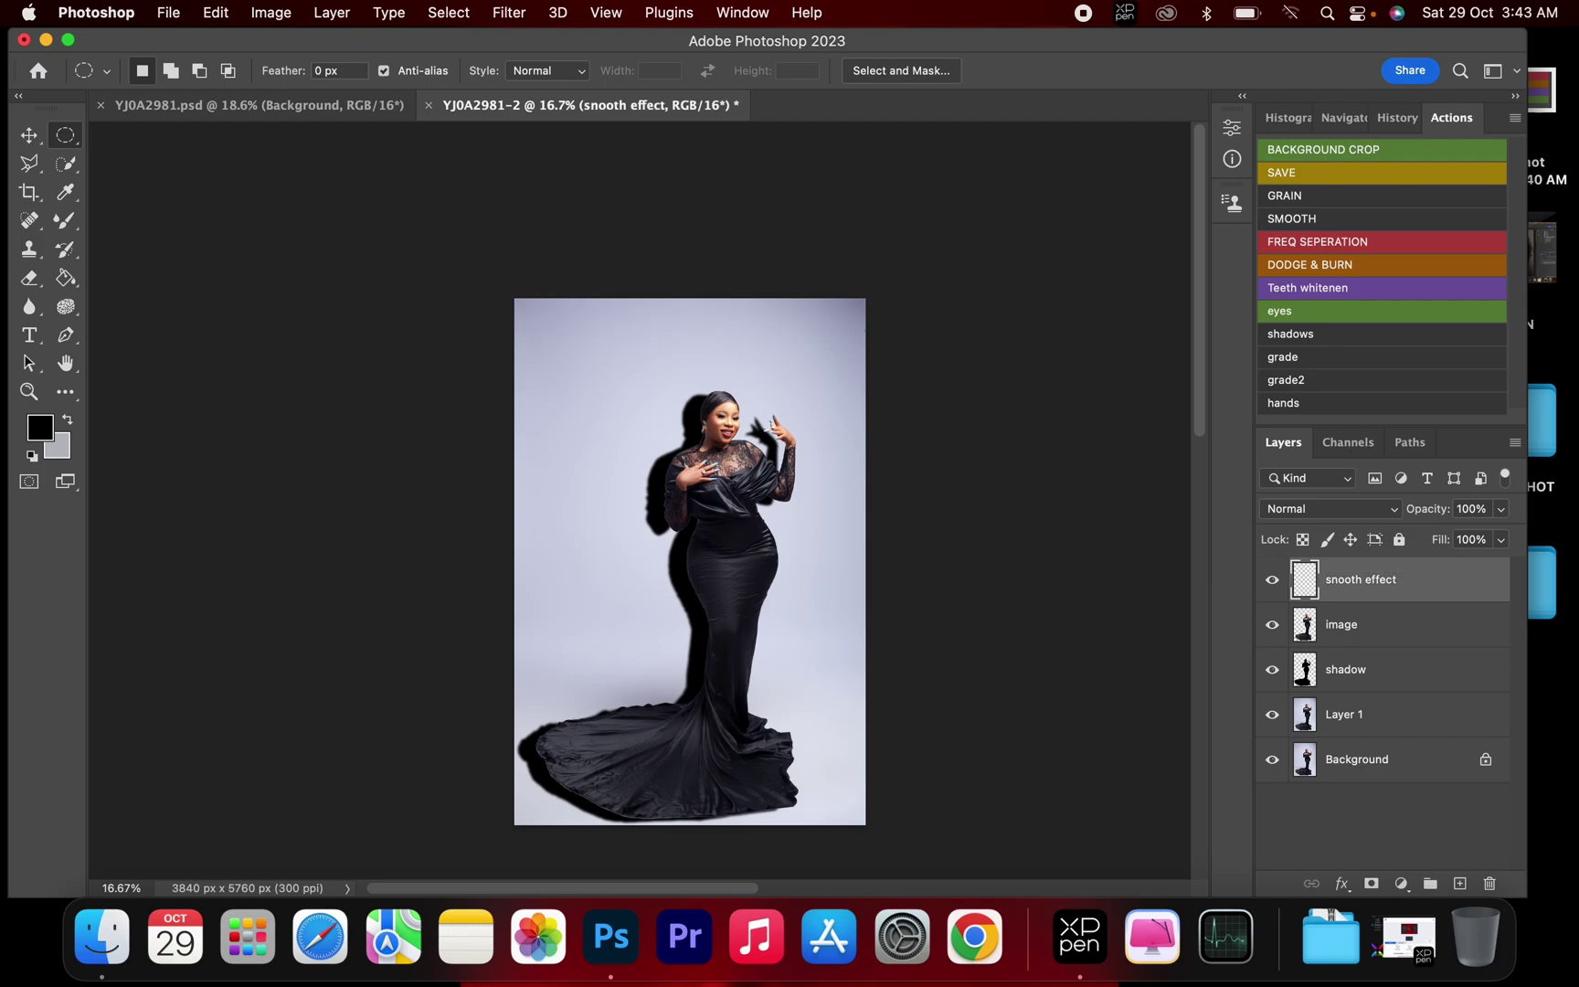
pyautogui.rightClick(75, 134)
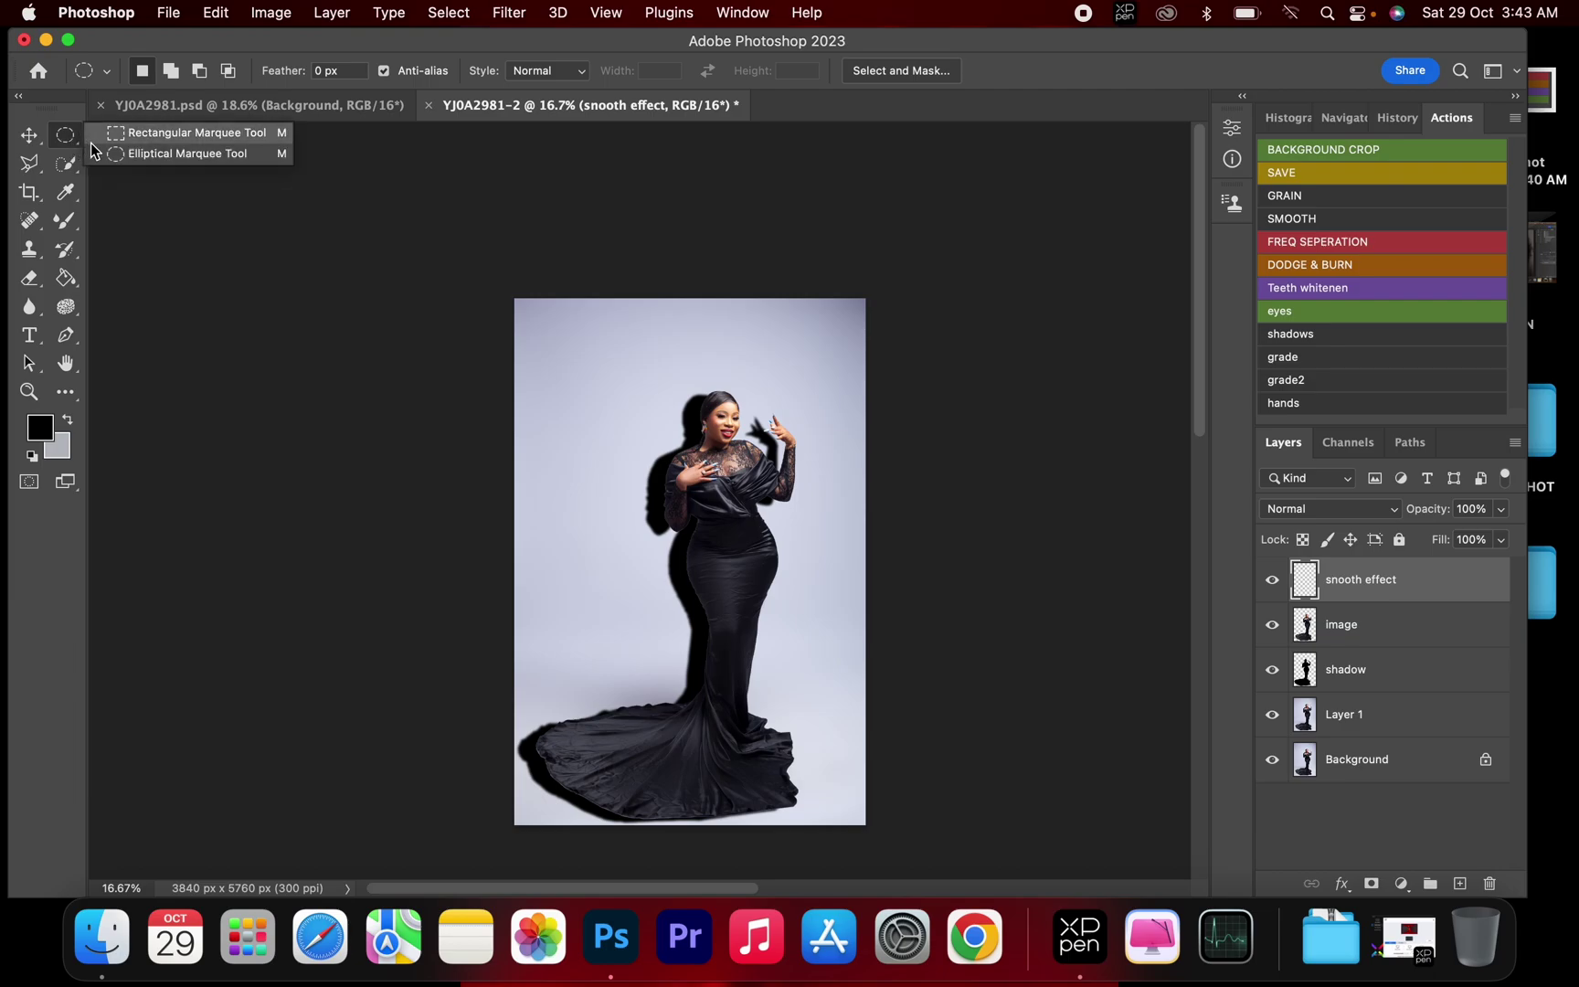
pyautogui.click(186, 156)
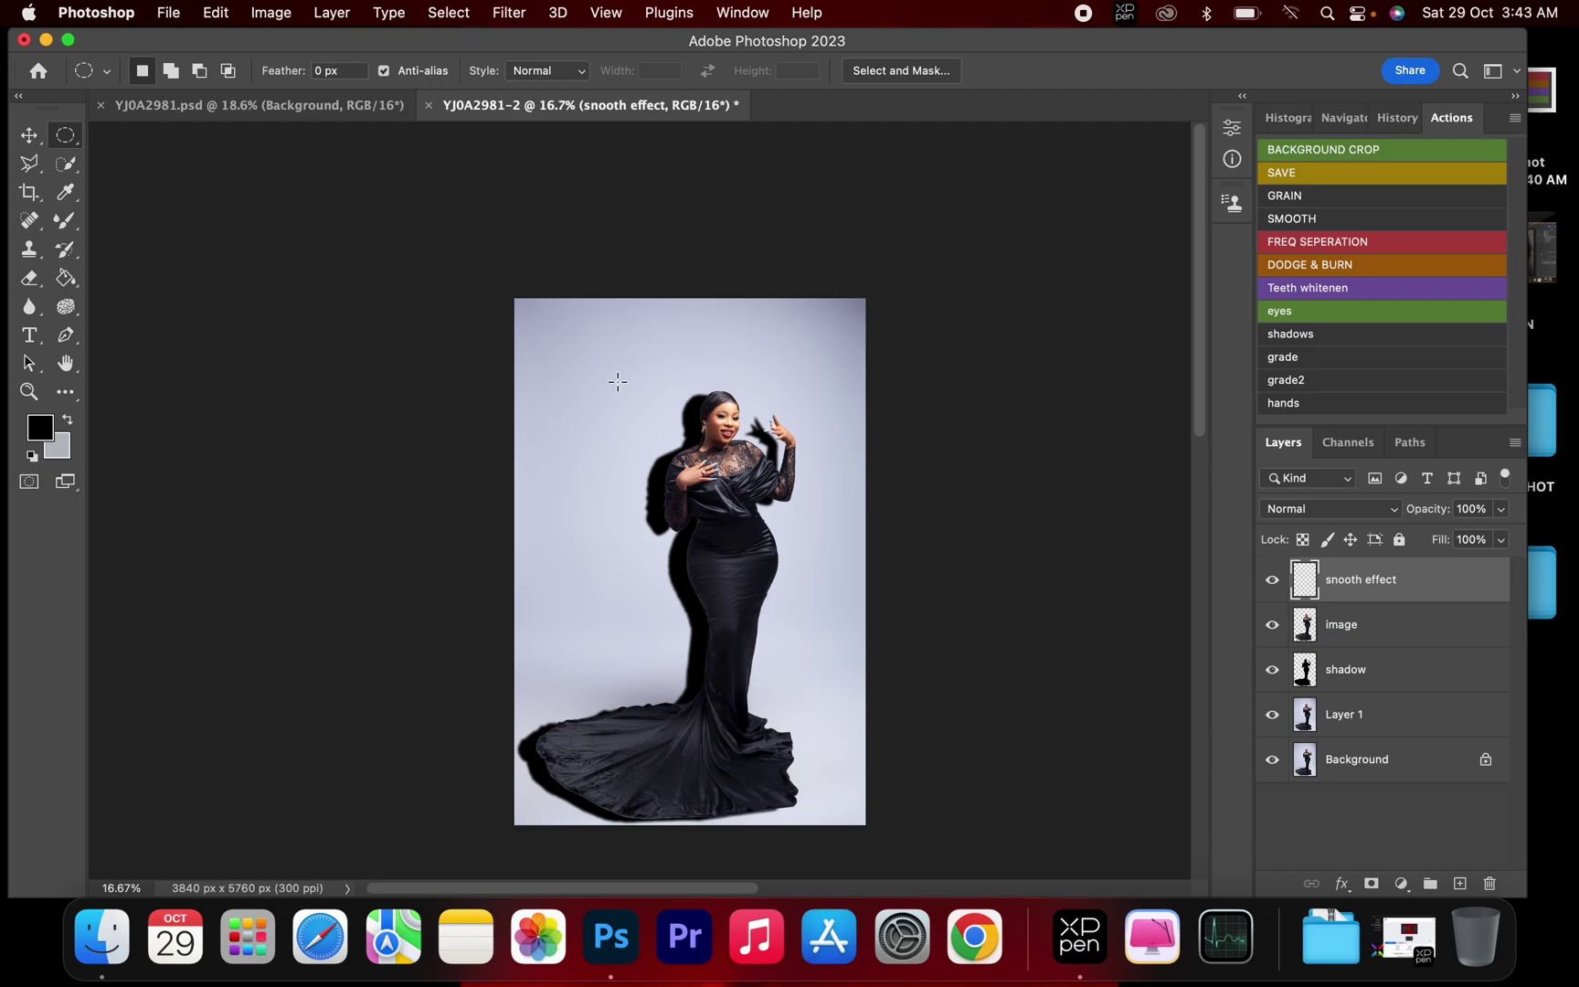
pyautogui.moveTo(599, 352); pyautogui.dragTo(837, 733)
pyautogui.press('super+equal')
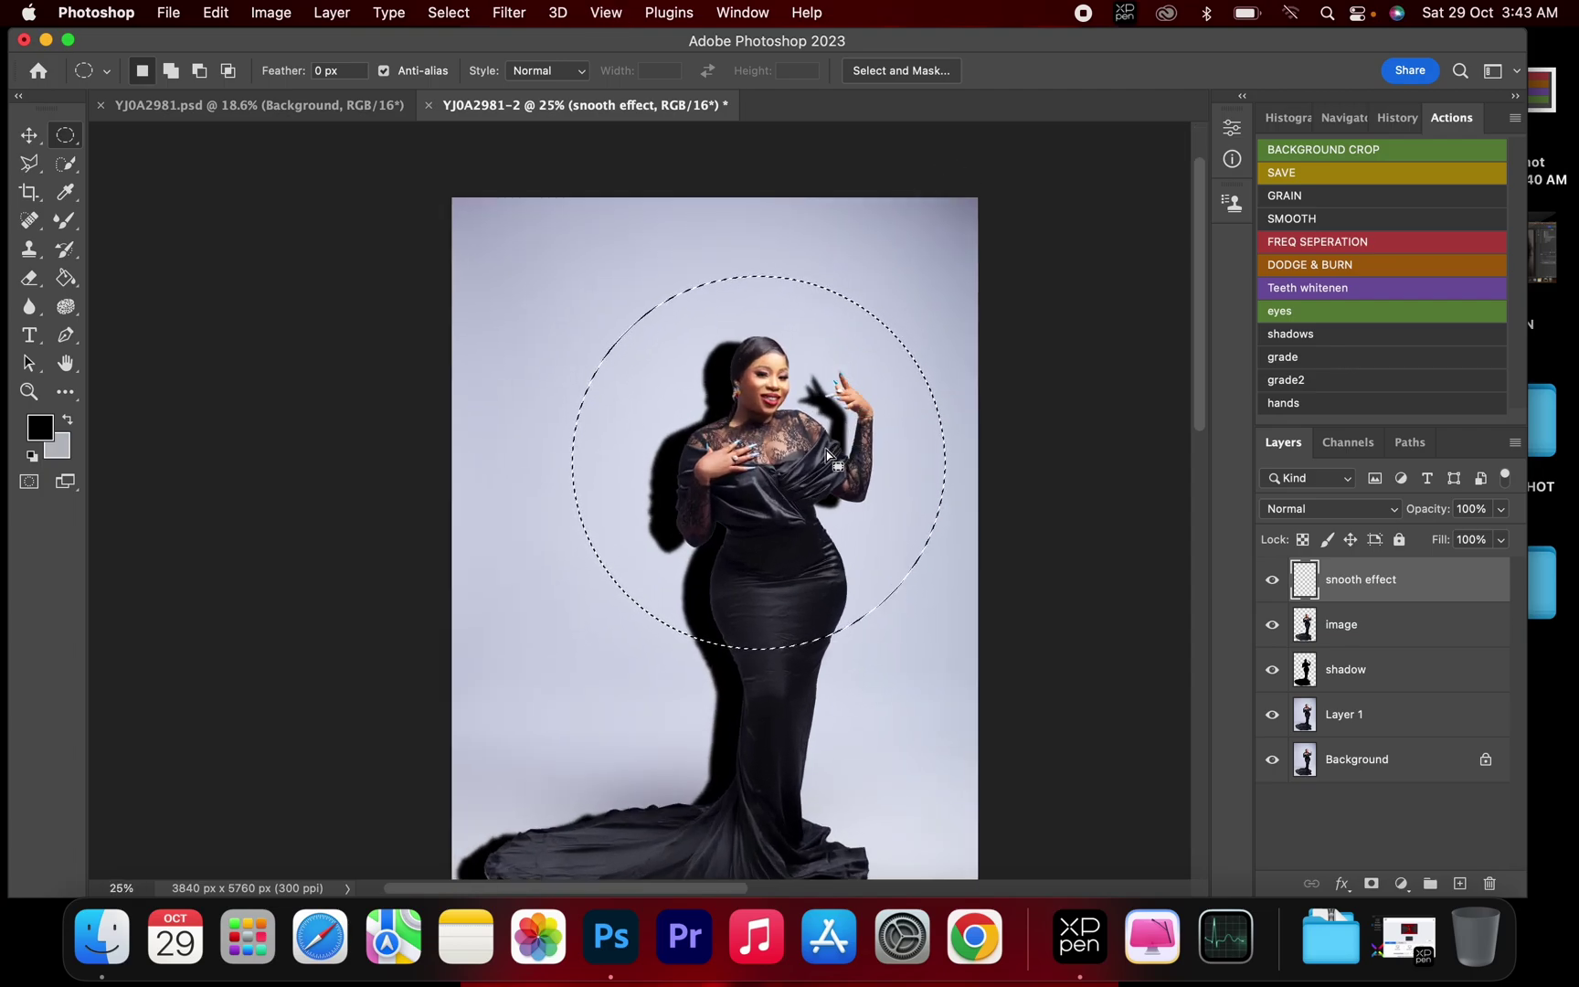
pyautogui.moveTo(817, 470); pyautogui.dragTo(817, 489)
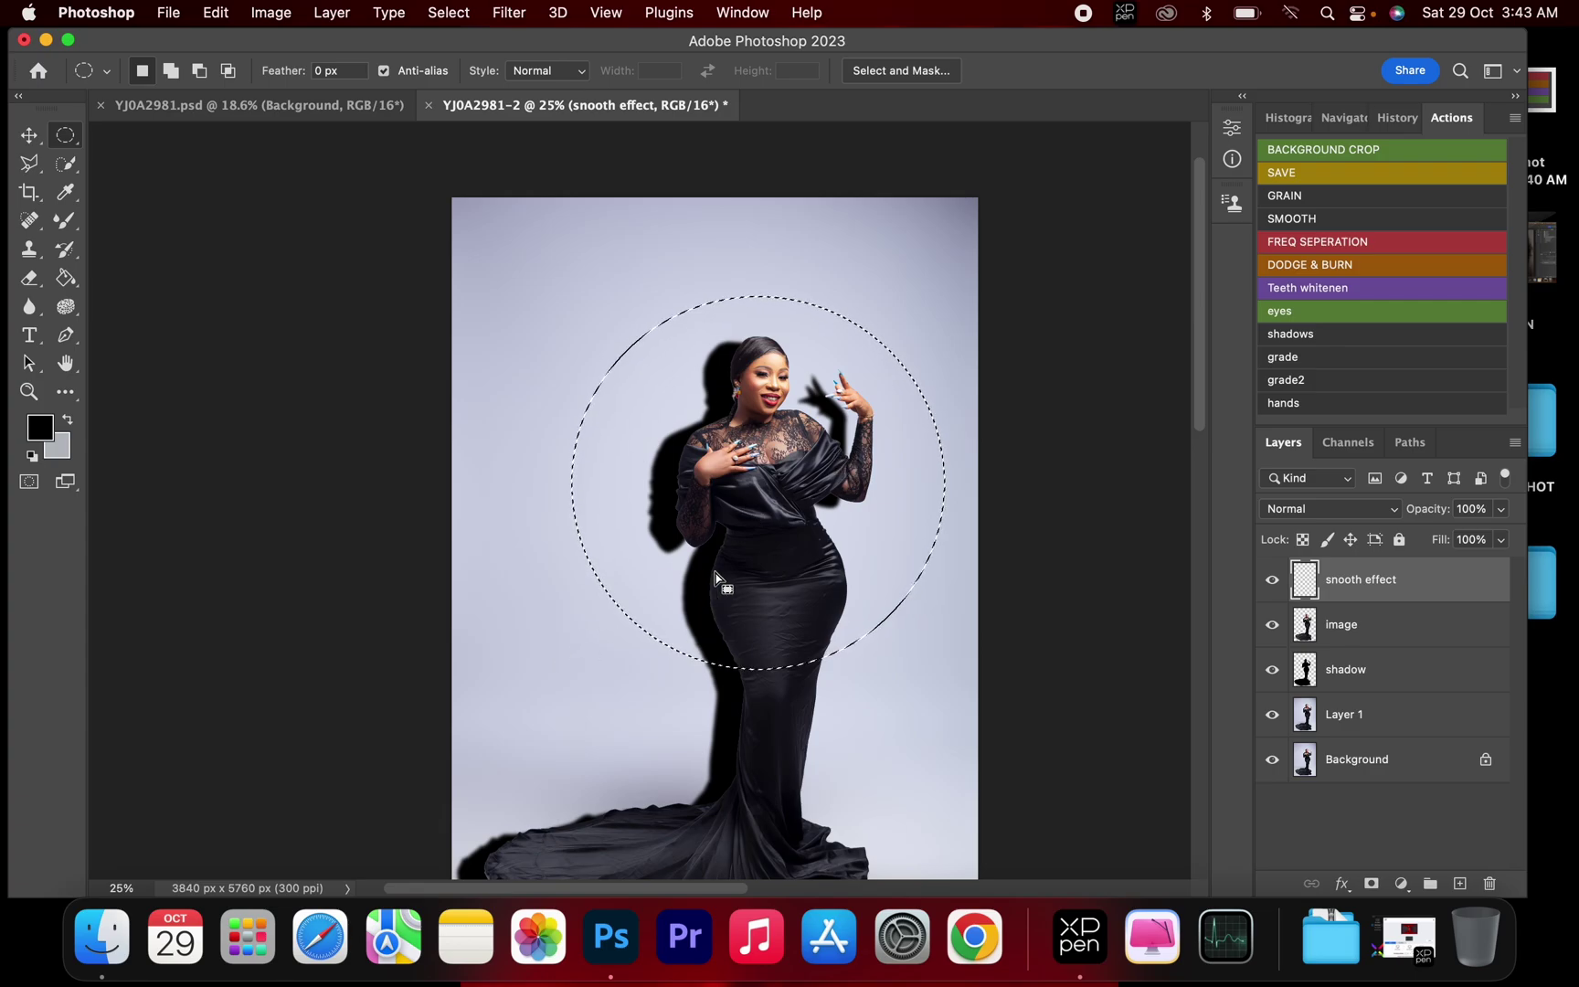
# - Invert the circular selection and feather it with a 20-pixel radius
pyautogui.rightClick(758, 419)
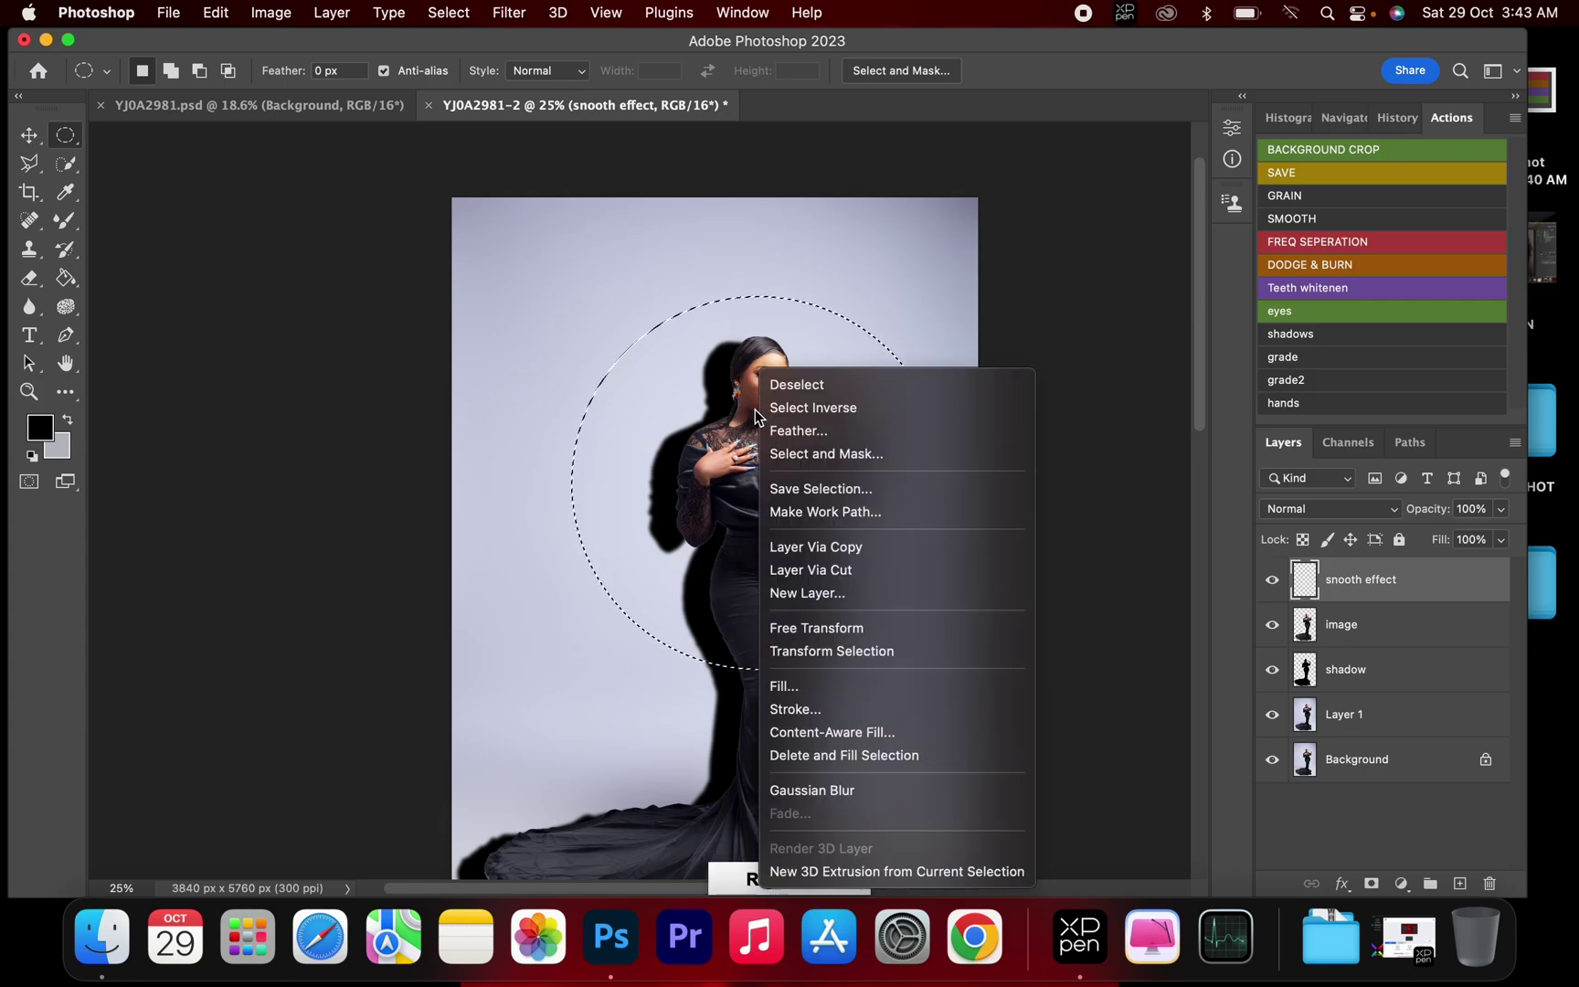
pyautogui.click(805, 408)
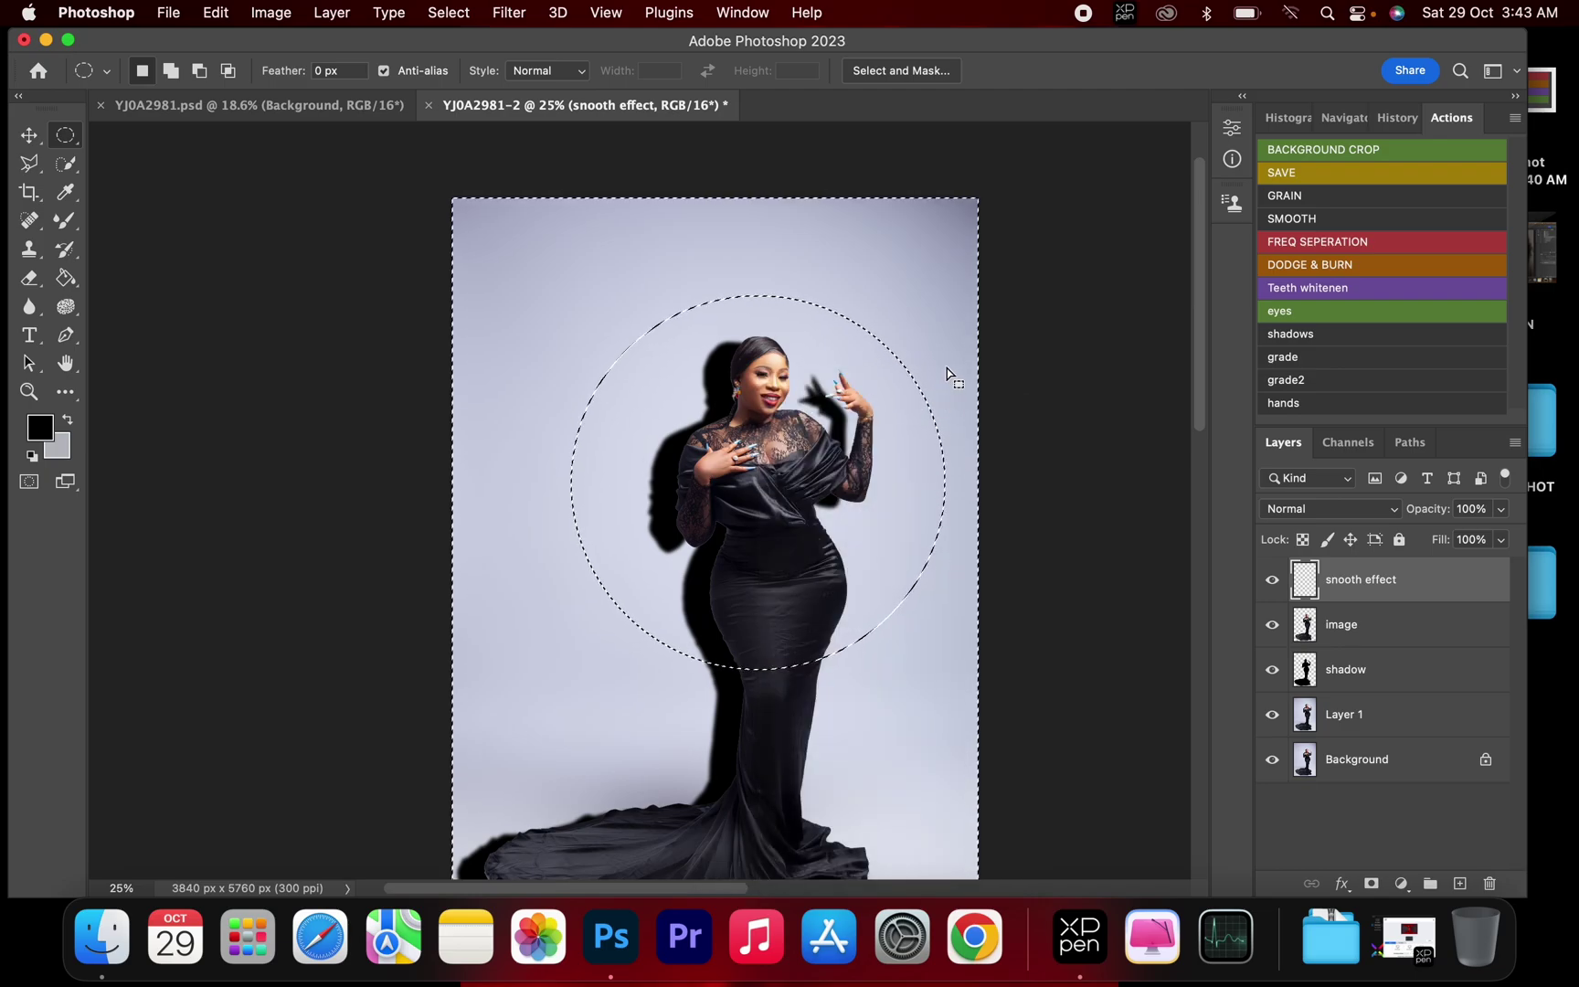
pyautogui.rightClick(804, 365)
pyautogui.click(832, 422)
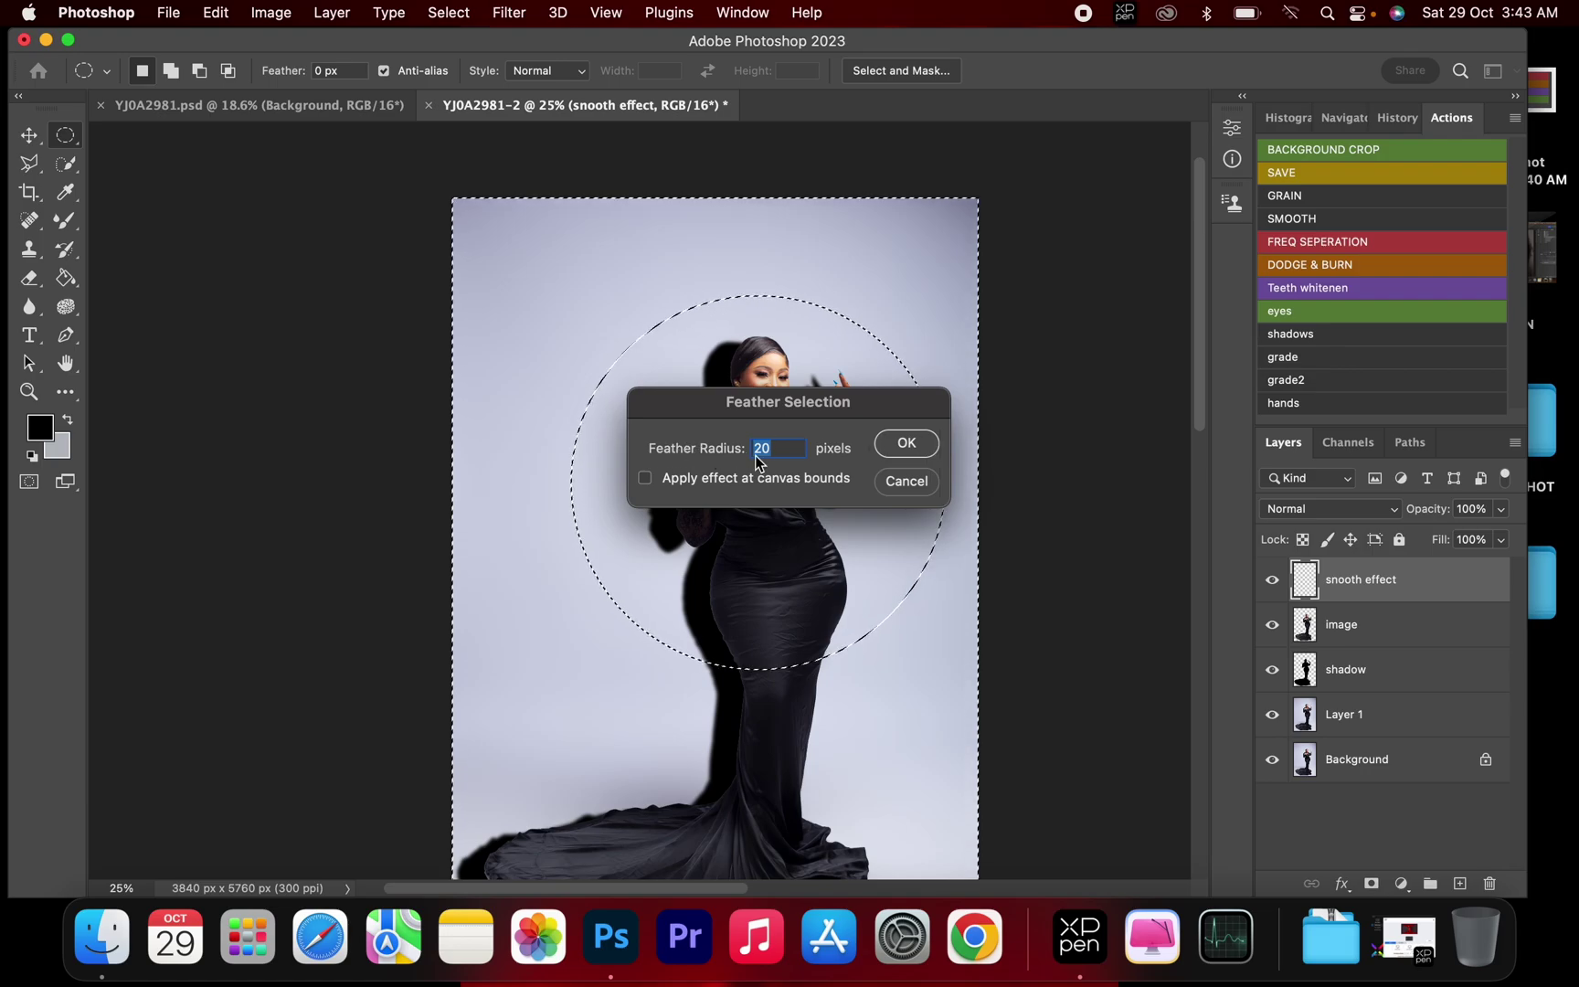
pyautogui.click(904, 446)
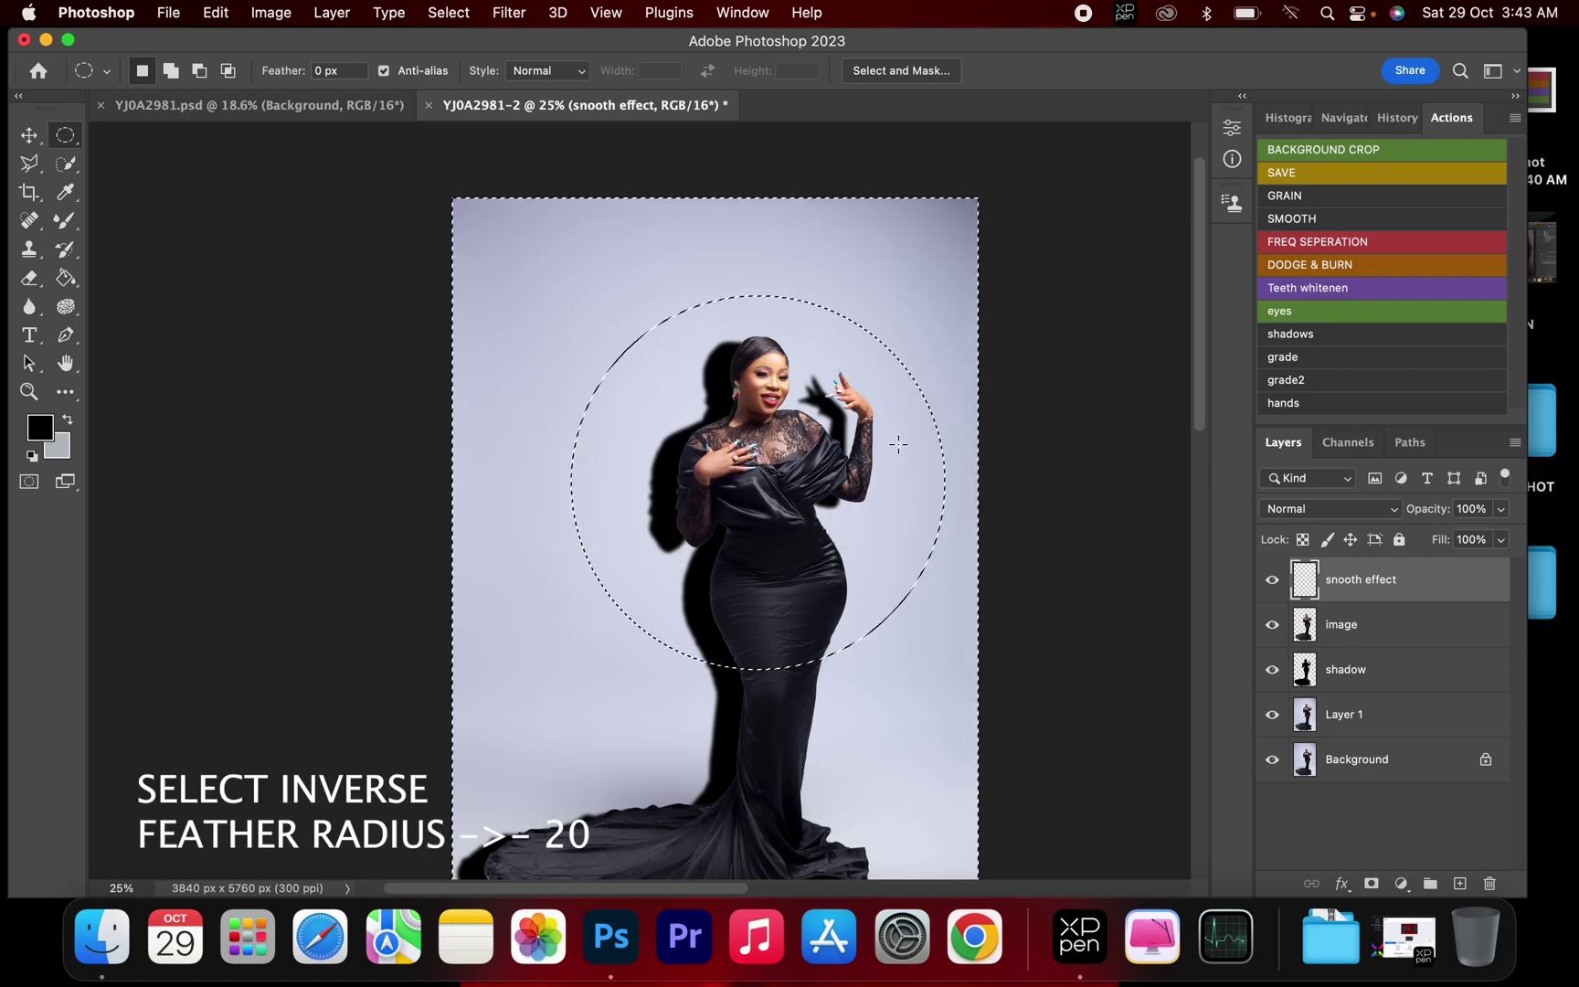
pyautogui.click(71, 279)
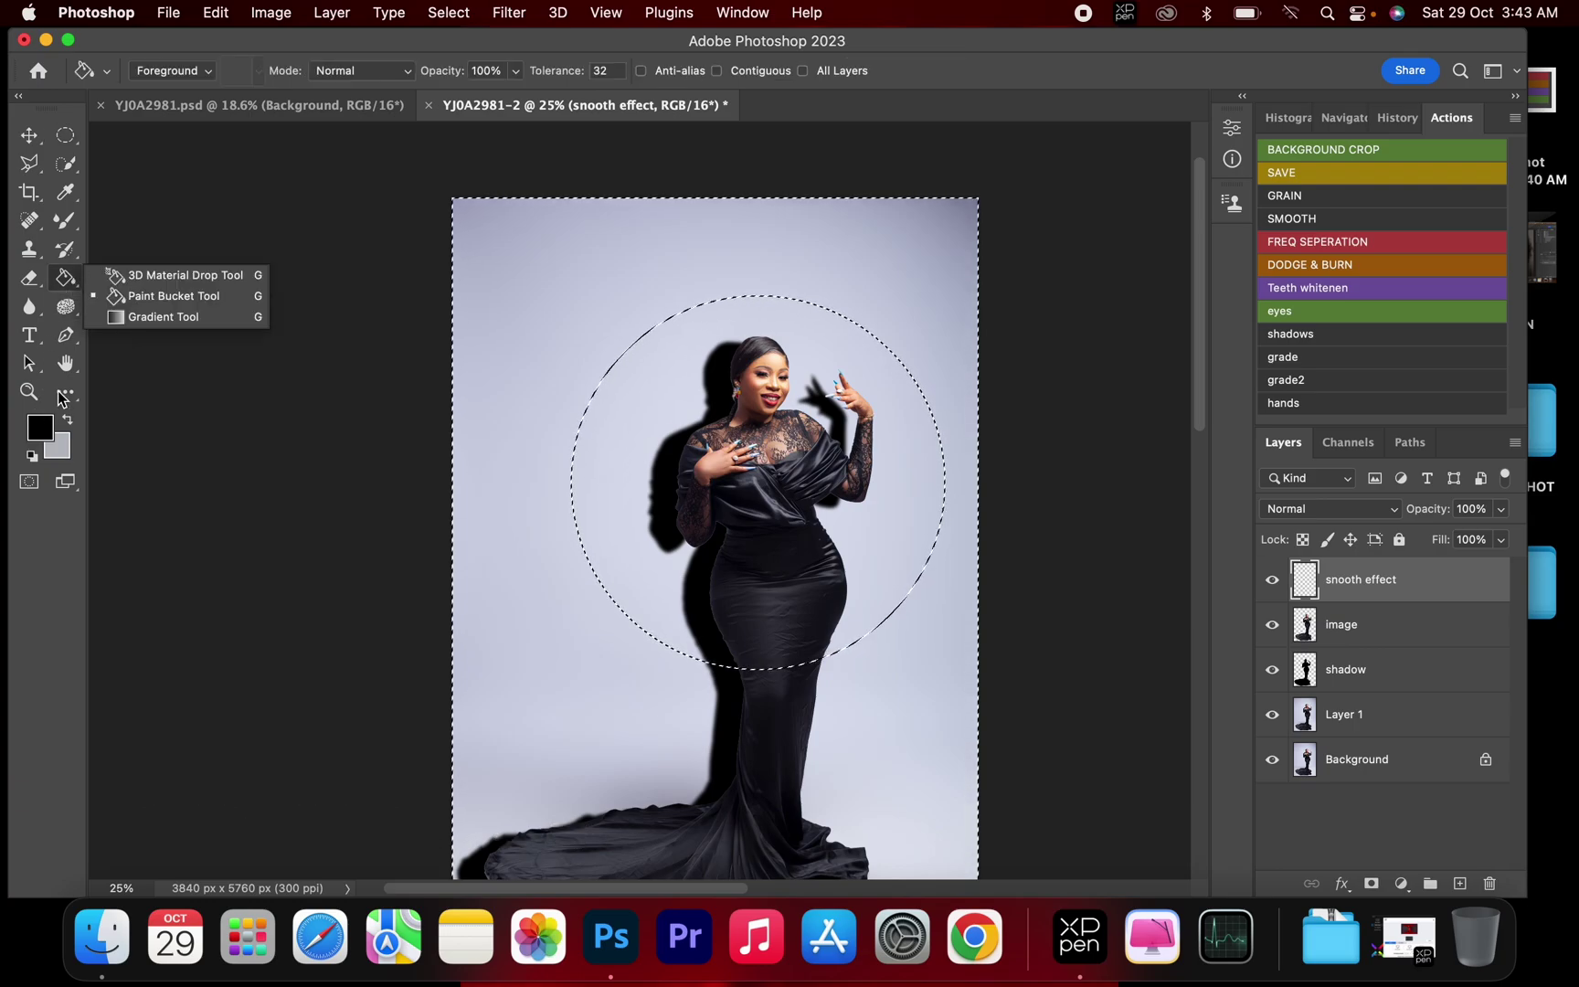
# - Fill the area outside the circle with black, then deselect and zoom out
pyautogui.click(70, 276)
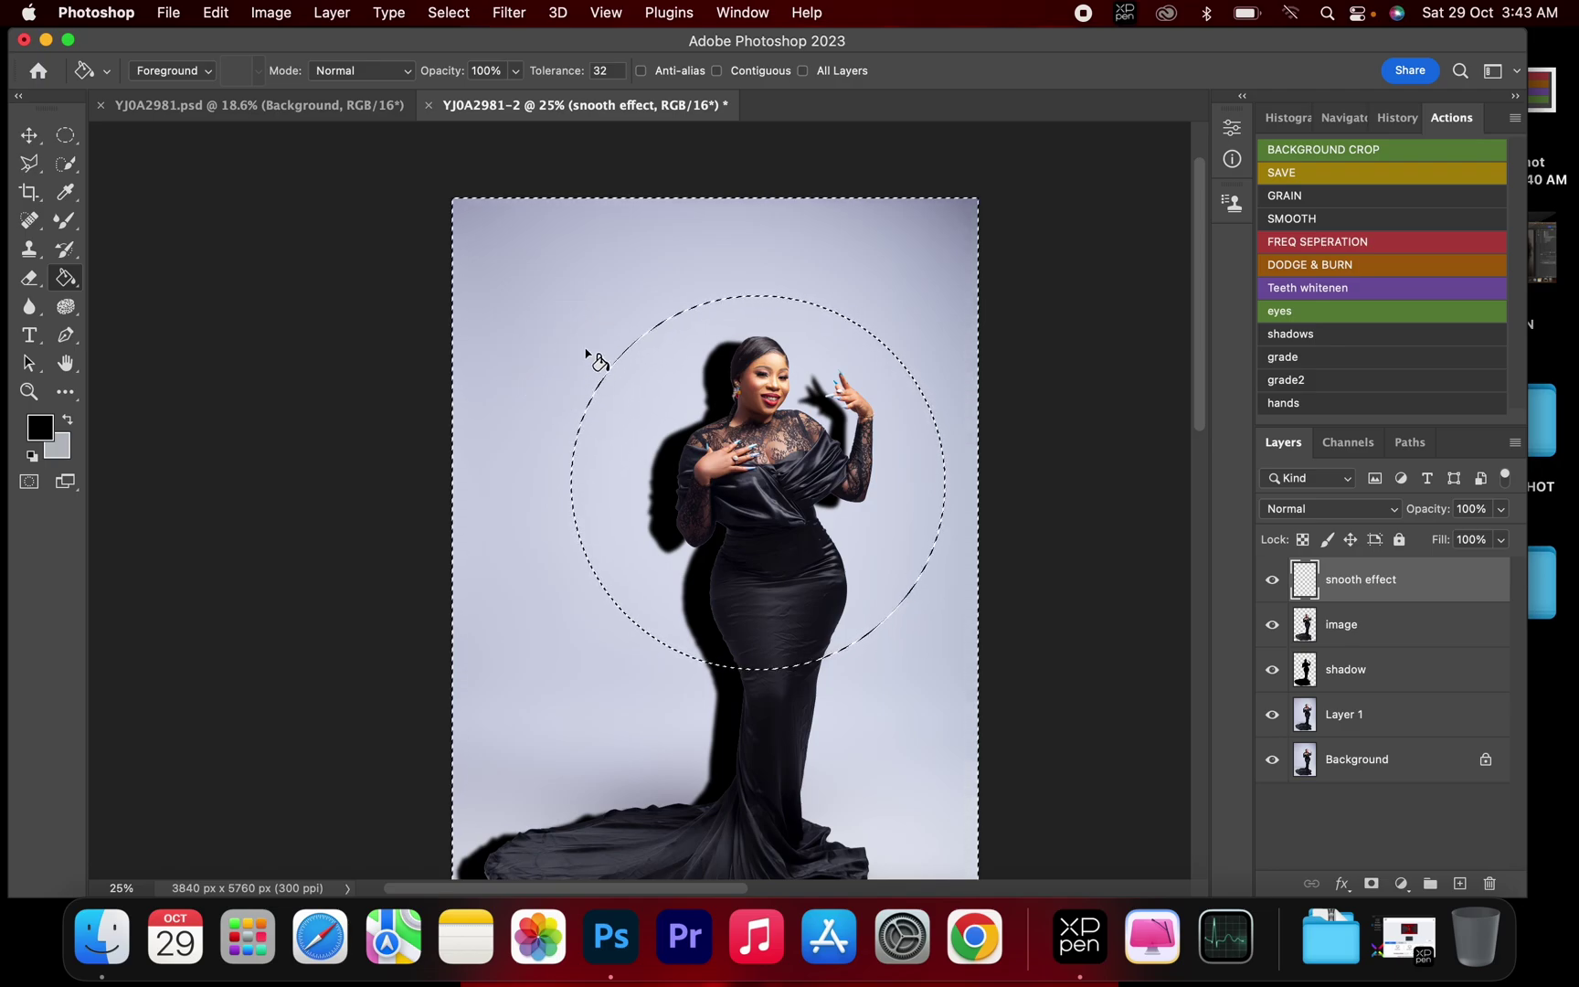
pyautogui.click(555, 354)
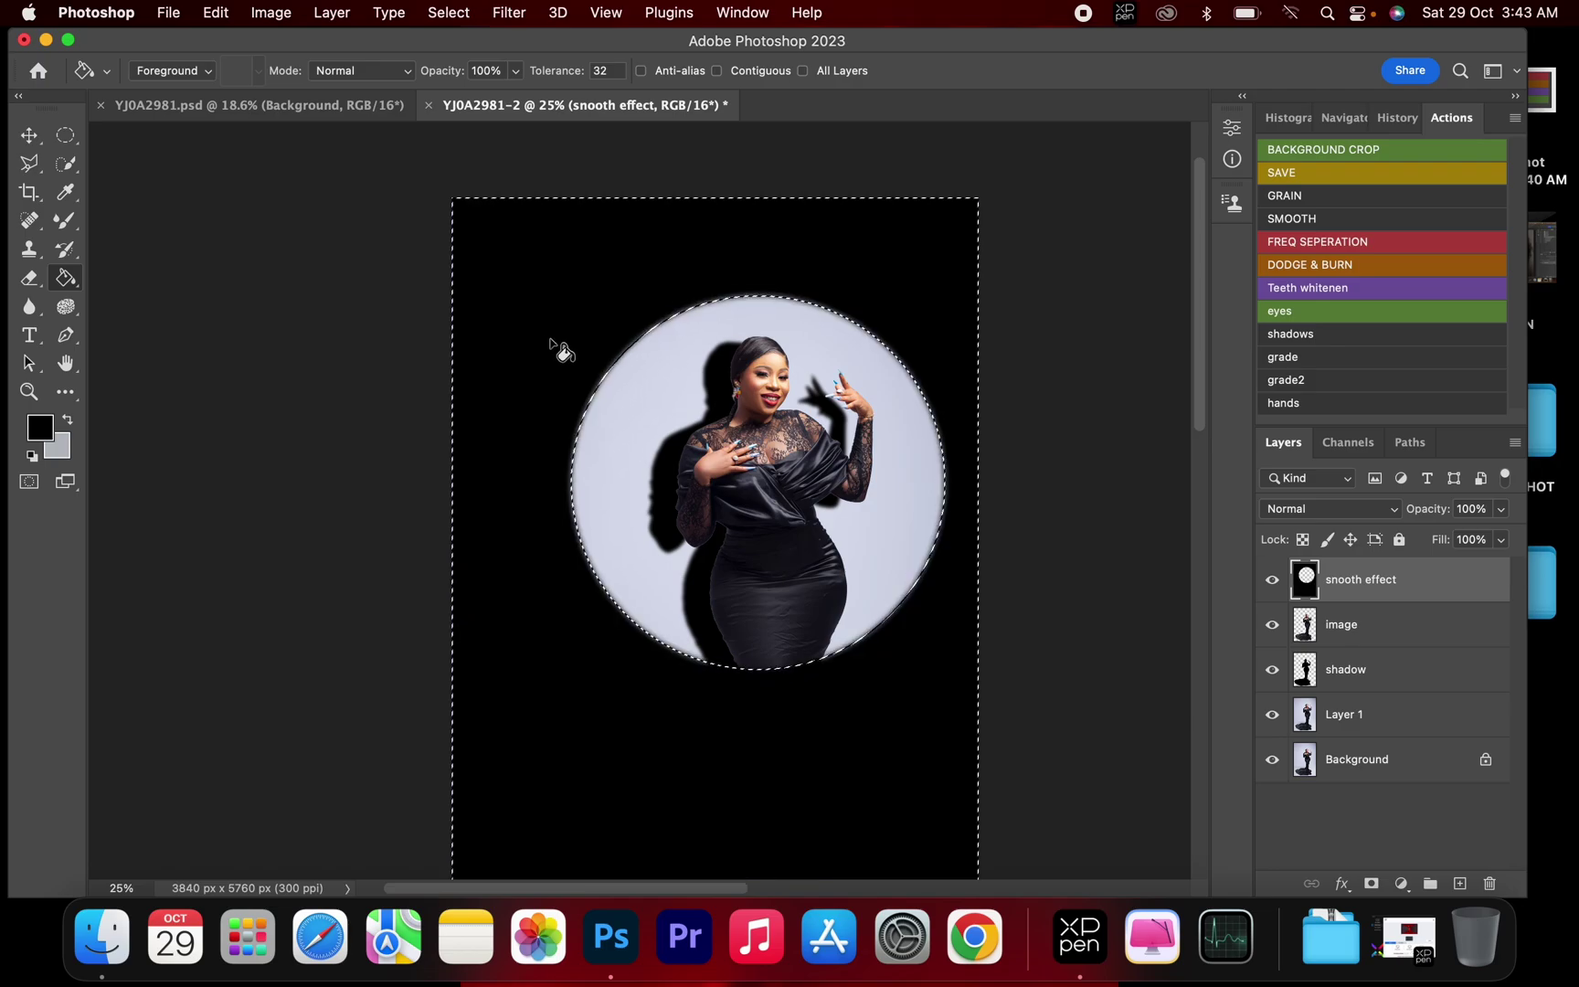
pyautogui.click(65, 135)
pyautogui.rightClick(580, 431)
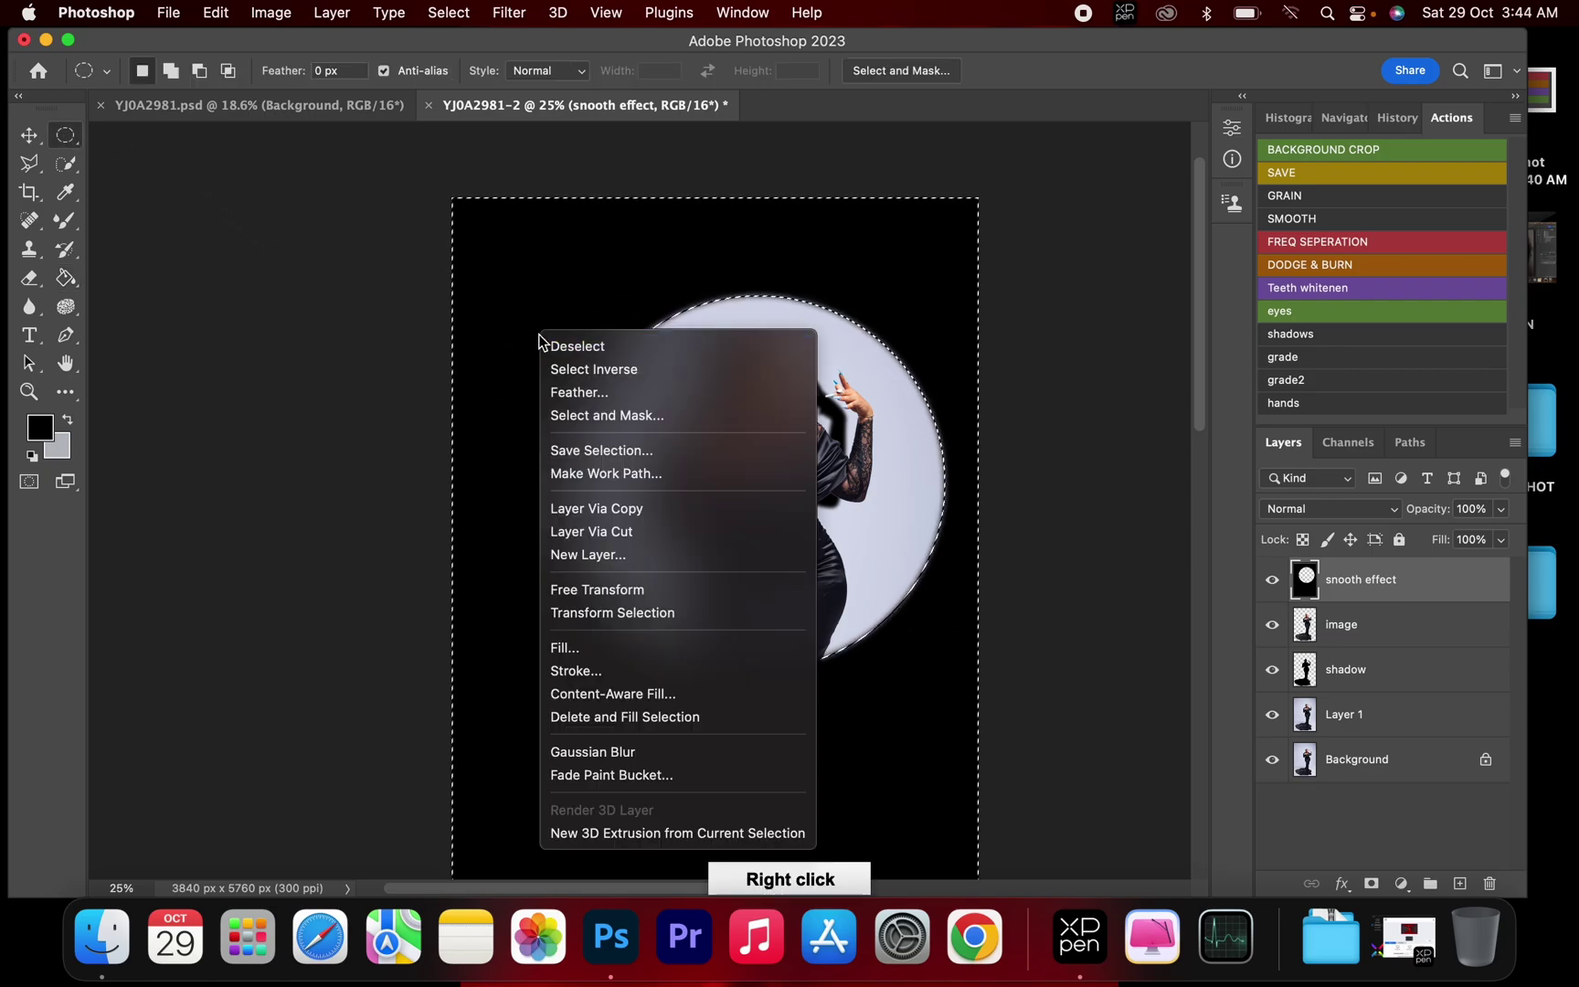
pyautogui.click(580, 348)
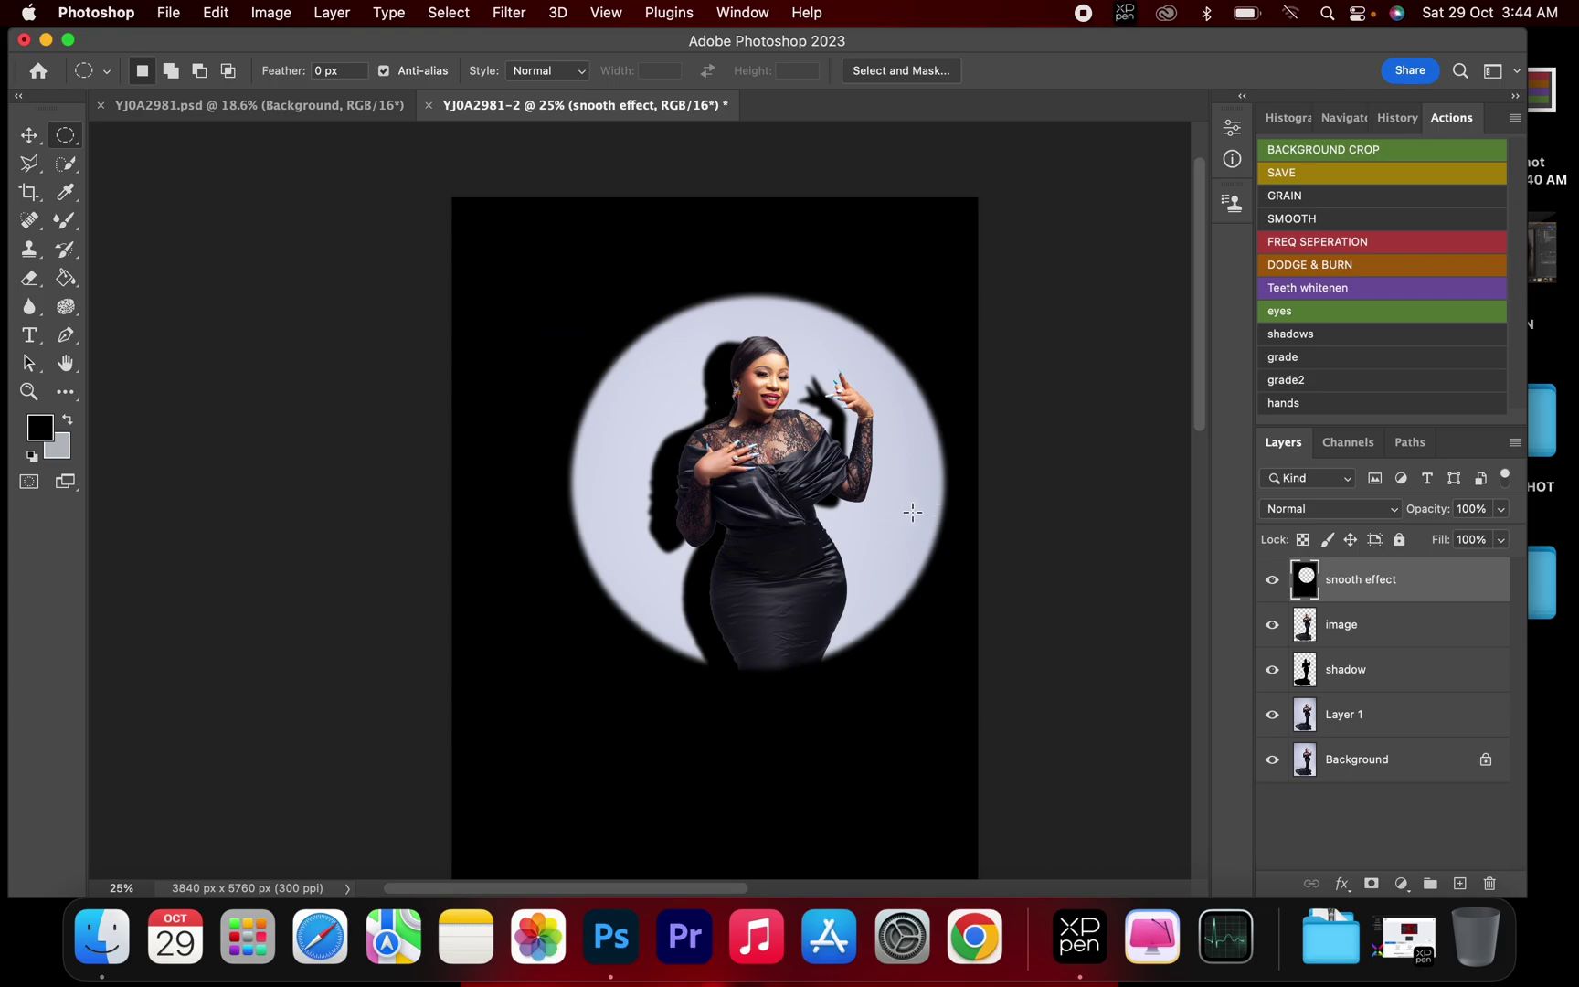
pyautogui.press('super+minus')
pyautogui.press('super+minus')
pyautogui.press('super+equal')
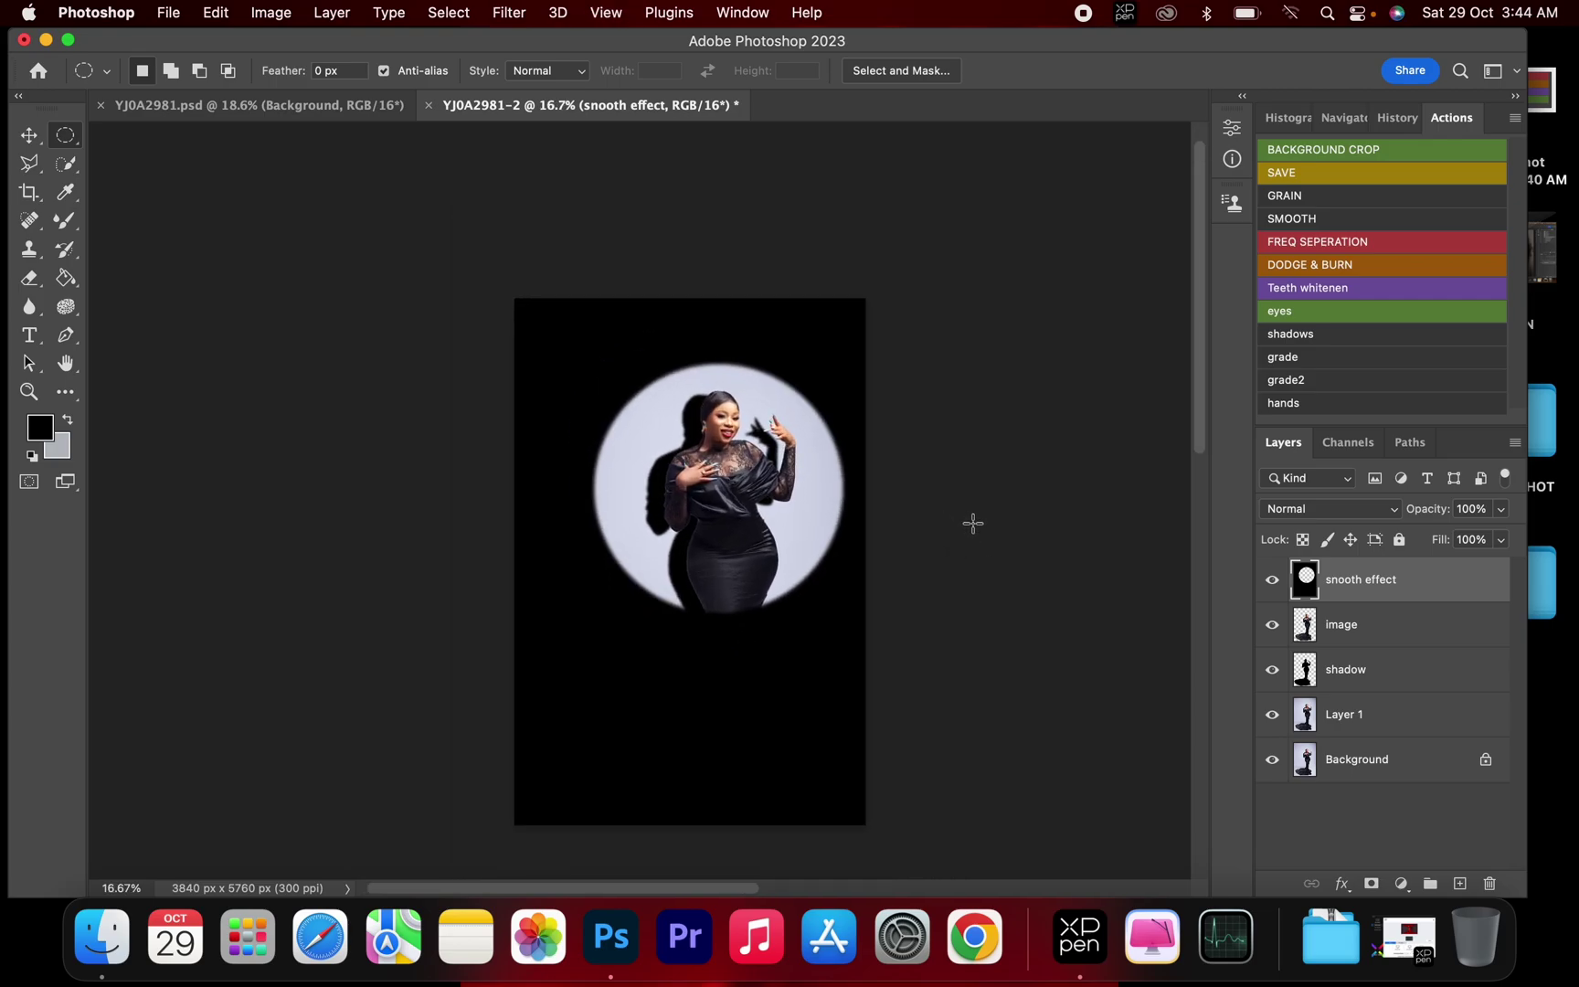
# - Lower the smooth effect layer's opacity to 80% and zoom in to check the figure
pyautogui.click(1501, 509)
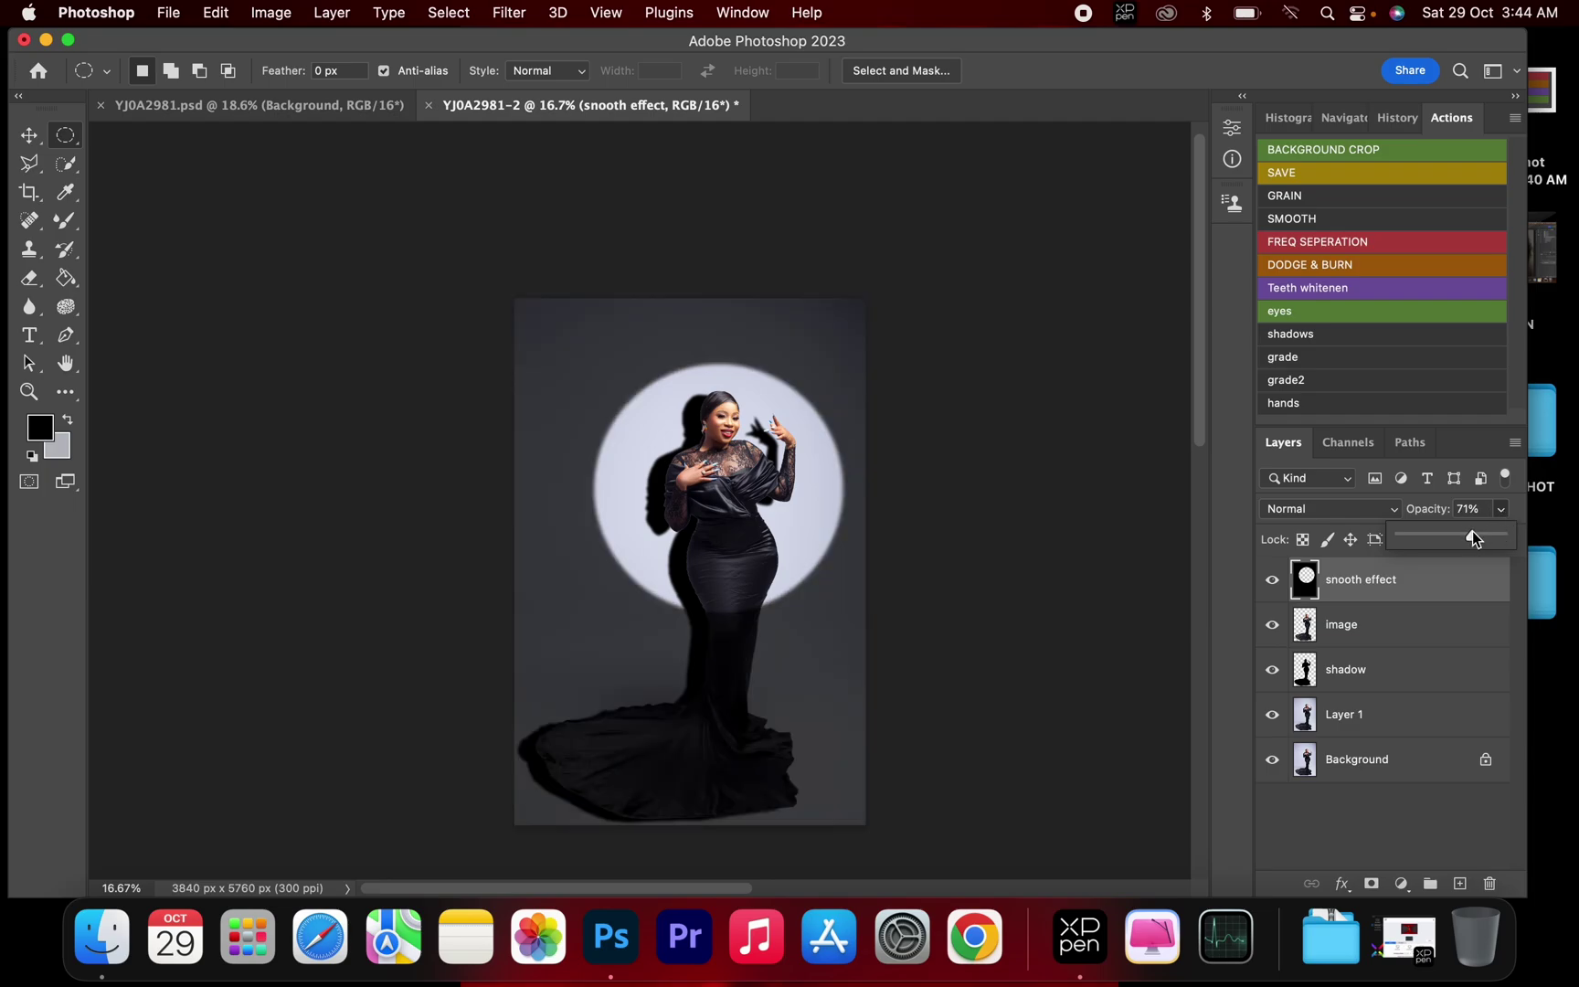
pyautogui.moveTo(1484, 535); pyautogui.dragTo(1487, 534)
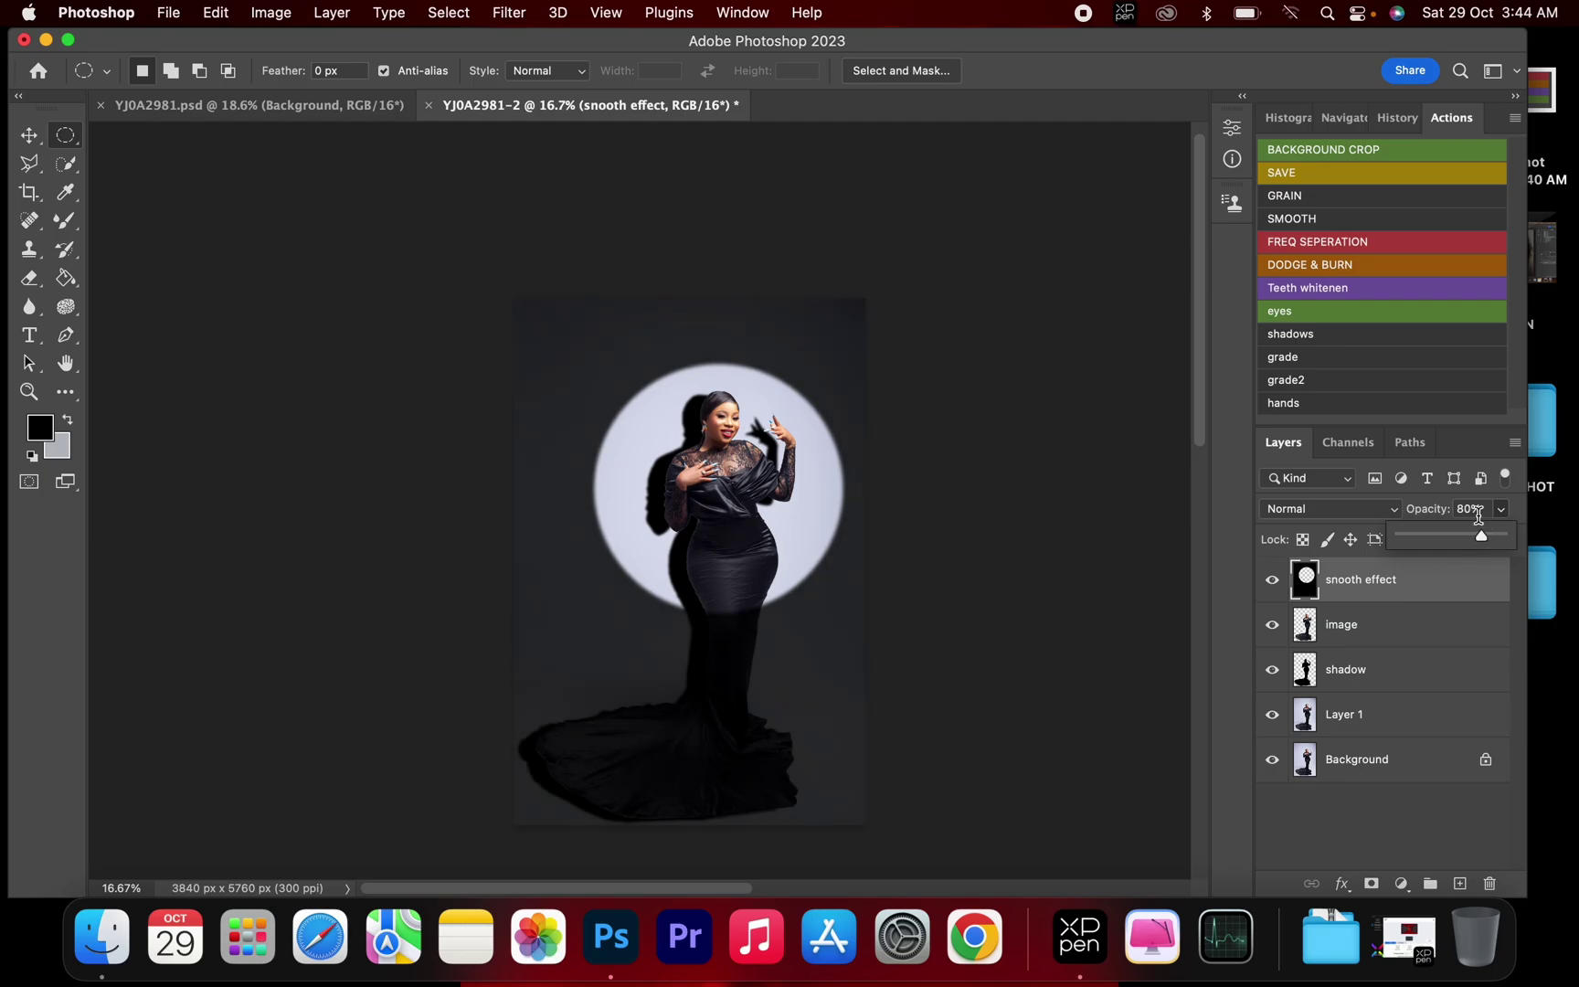
pyautogui.press('z')
pyautogui.moveTo(719, 634); pyautogui.dragTo(829, 559)
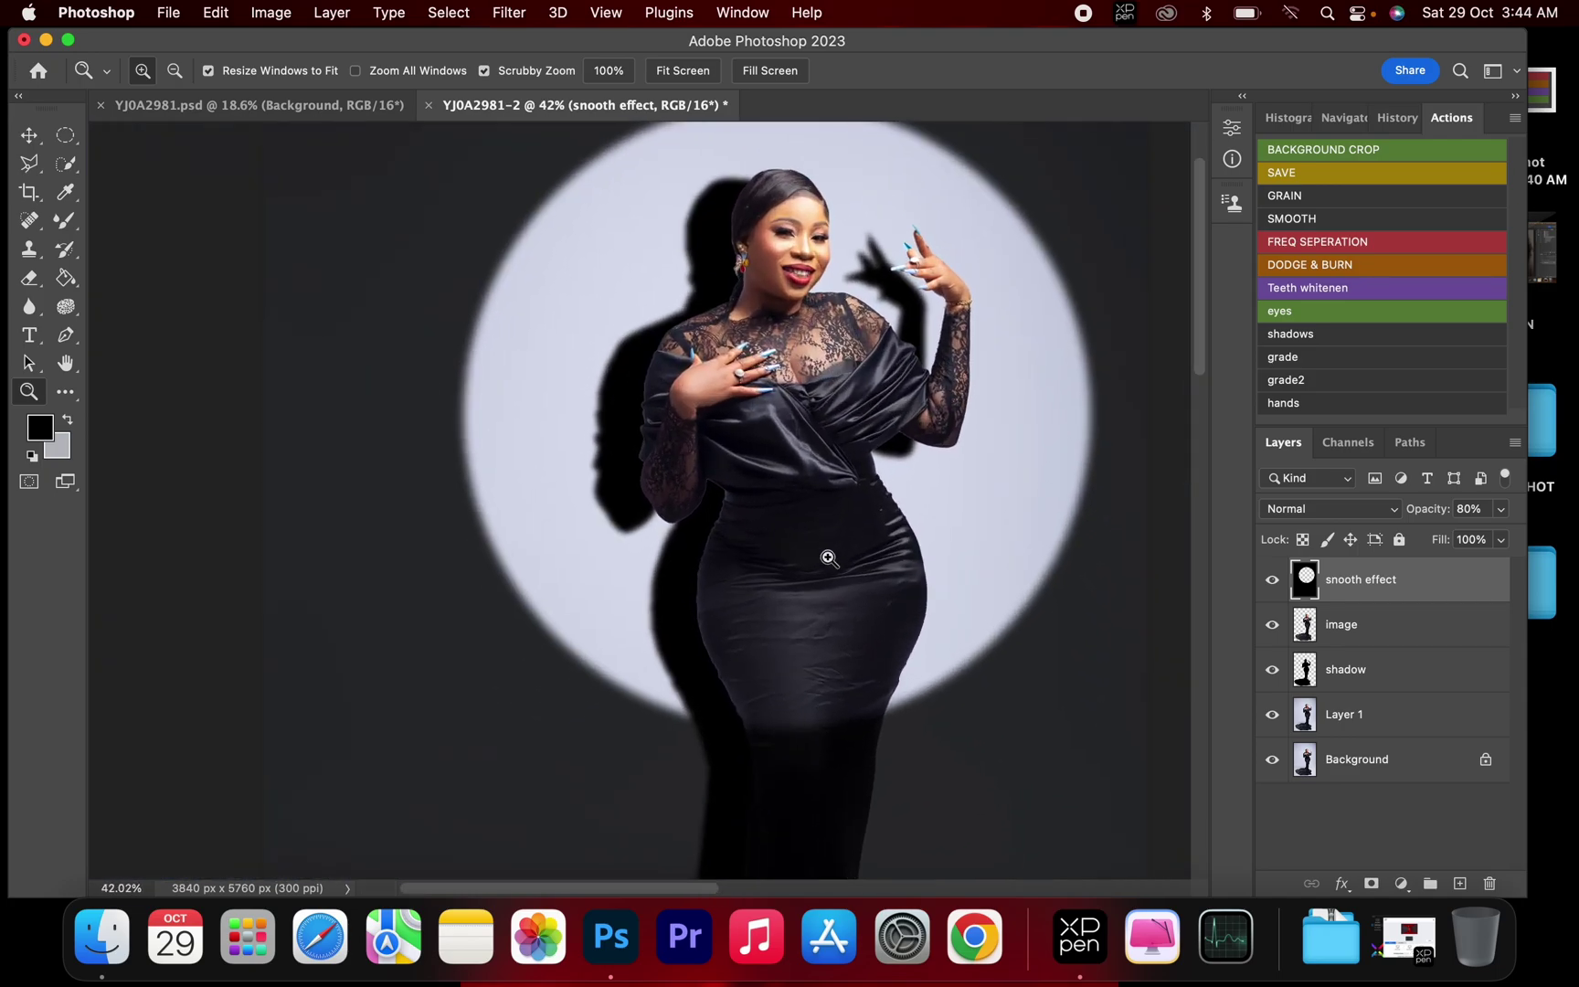
pyautogui.moveTo(854, 656); pyautogui.dragTo(703, 602)
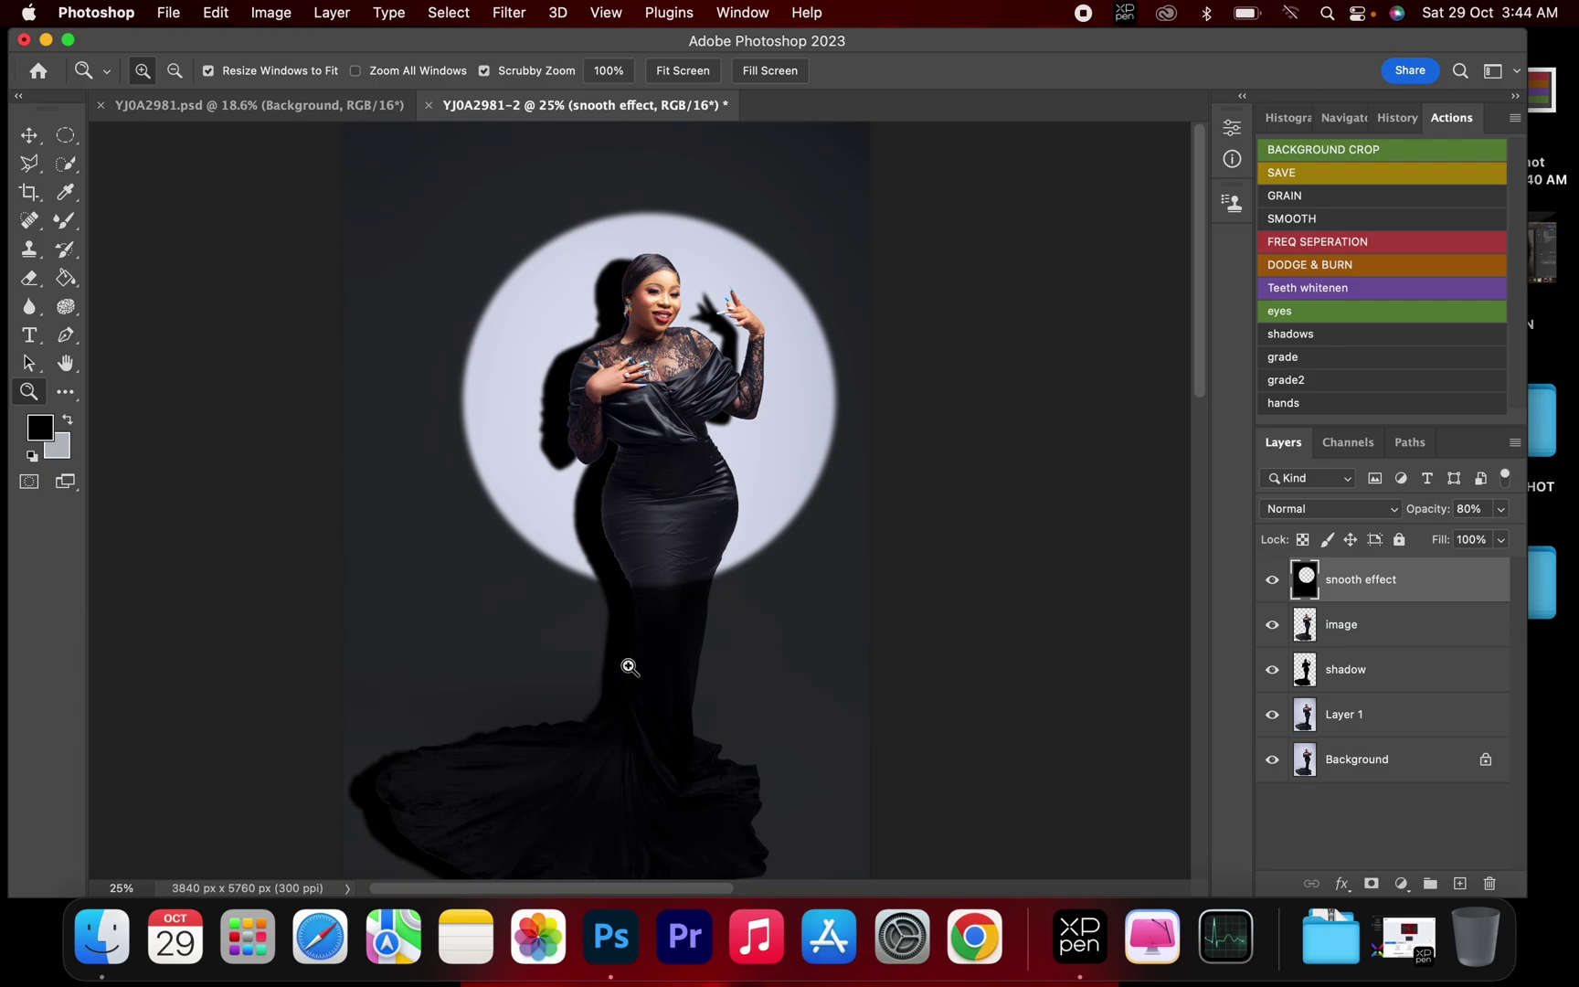
# - Select the shadow layer and erase the shadow left of the dress hem with the Eraser
pyautogui.click(1380, 677)
pyautogui.press('e')
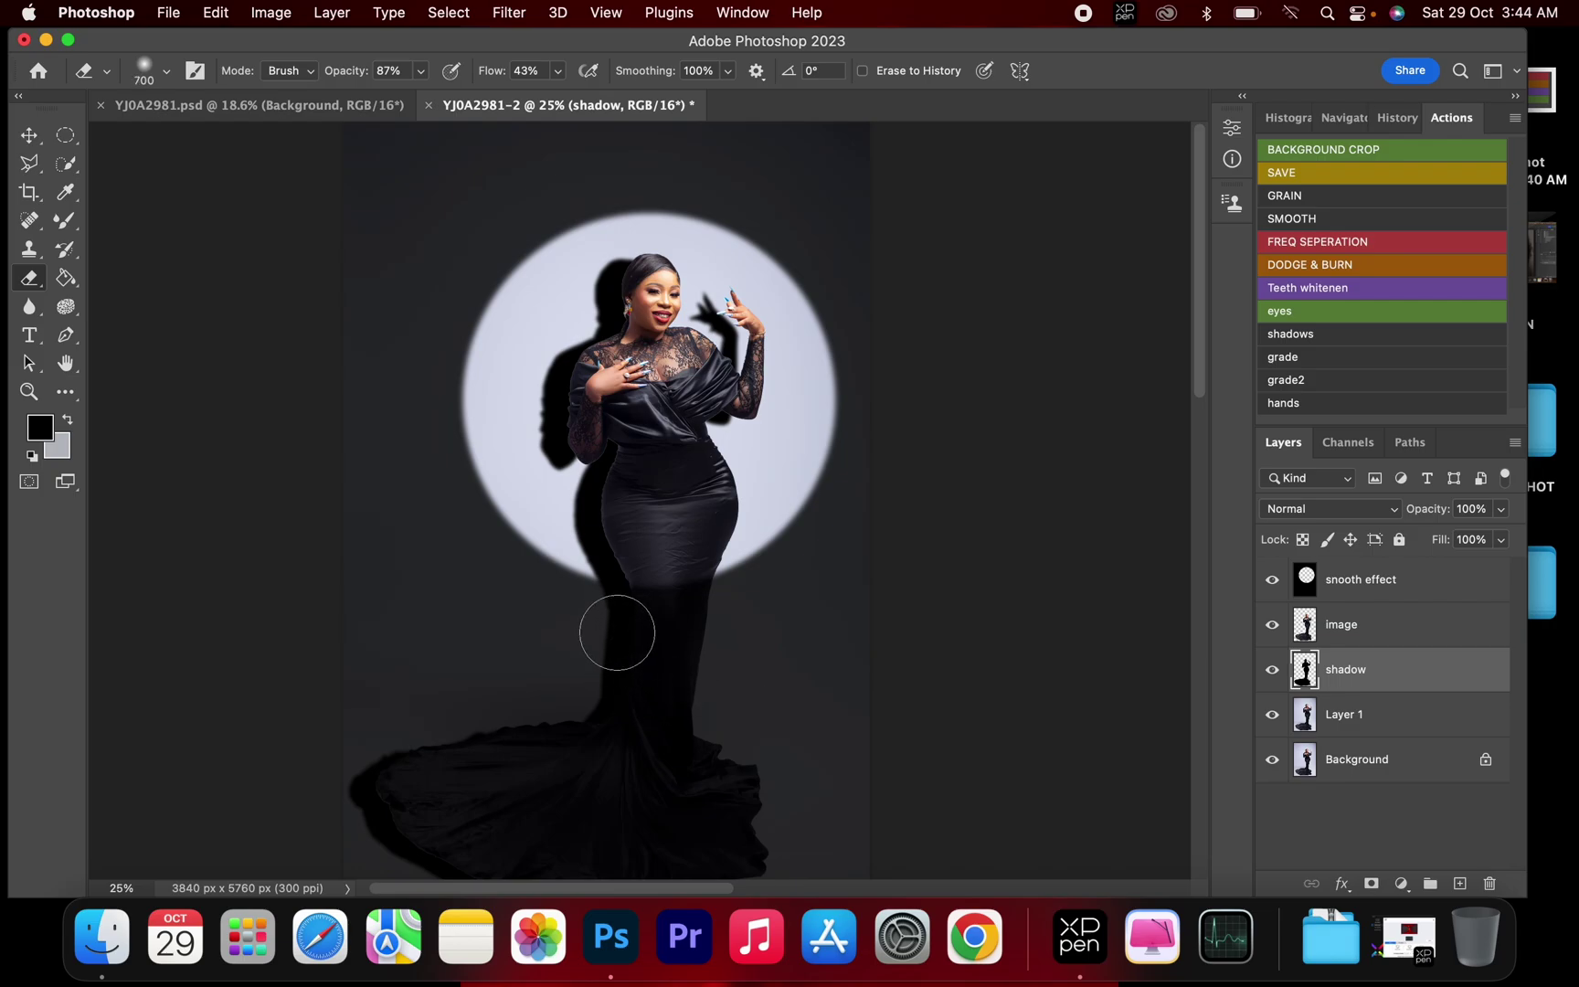
pyautogui.press('super+equal')
pyautogui.moveTo(606, 658)
pyautogui.mouseDown()
pyautogui.moveTo(567, 825)
pyautogui.moveTo(617, 663)
pyautogui.mouseUp()
pyautogui.press(']')
pyautogui.press(']')
# - Erase more shadow beside the hem and toward the train, resizing the brush as needed
pyautogui.press(']')
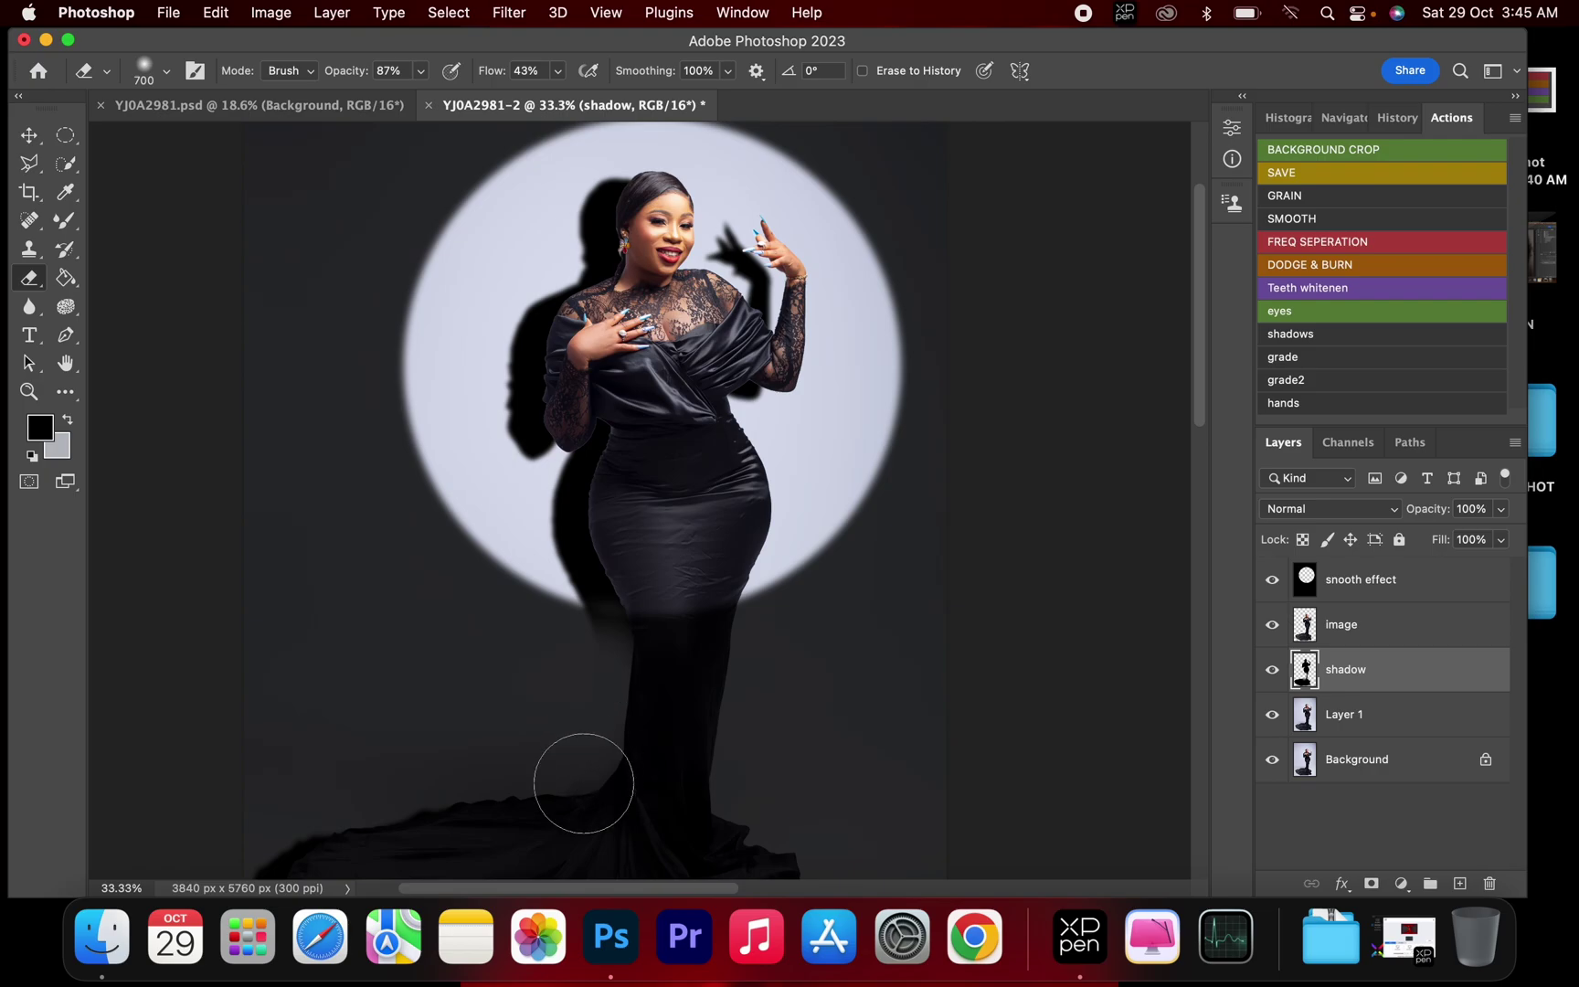
pyautogui.moveTo(581, 776)
pyautogui.mouseDown()
pyautogui.moveTo(544, 858)
pyautogui.moveTo(417, 847)
pyautogui.mouseUp()
pyautogui.press(']')
pyautogui.press('super+minus')
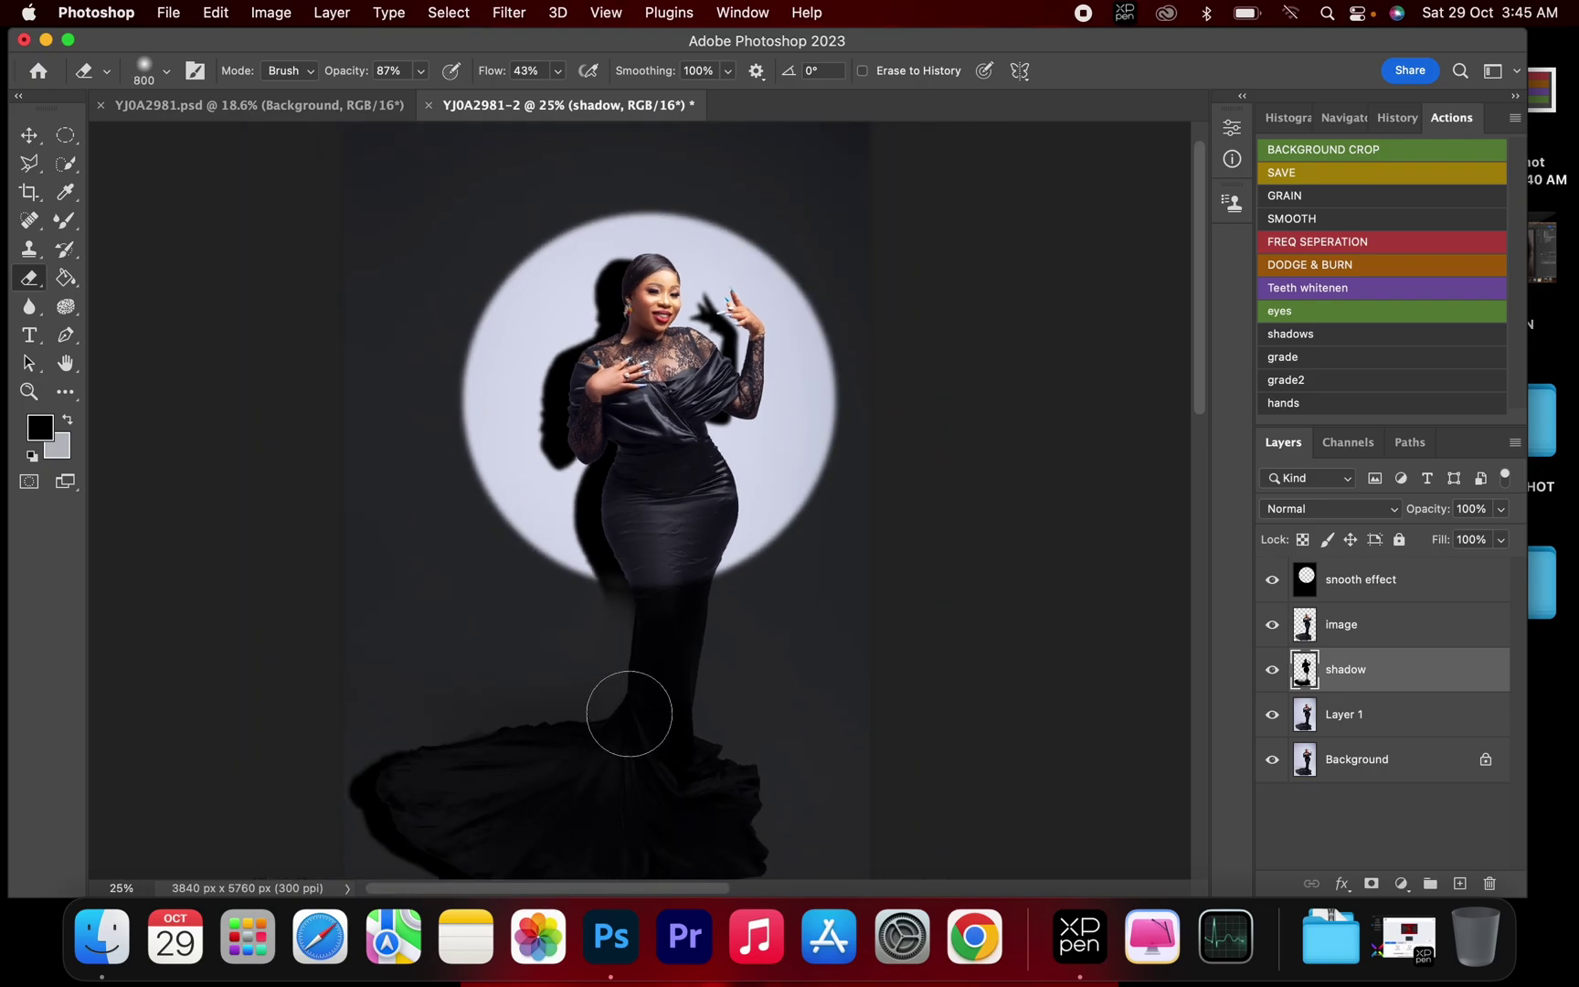
pyautogui.press('[')
pyautogui.moveTo(406, 846)
pyautogui.mouseDown()
pyautogui.moveTo(357, 780)
pyautogui.moveTo(367, 748)
pyautogui.mouseUp()
pyautogui.moveTo(480, 822); pyautogui.dragTo(441, 739)
pyautogui.press(']')
pyautogui.press(']')
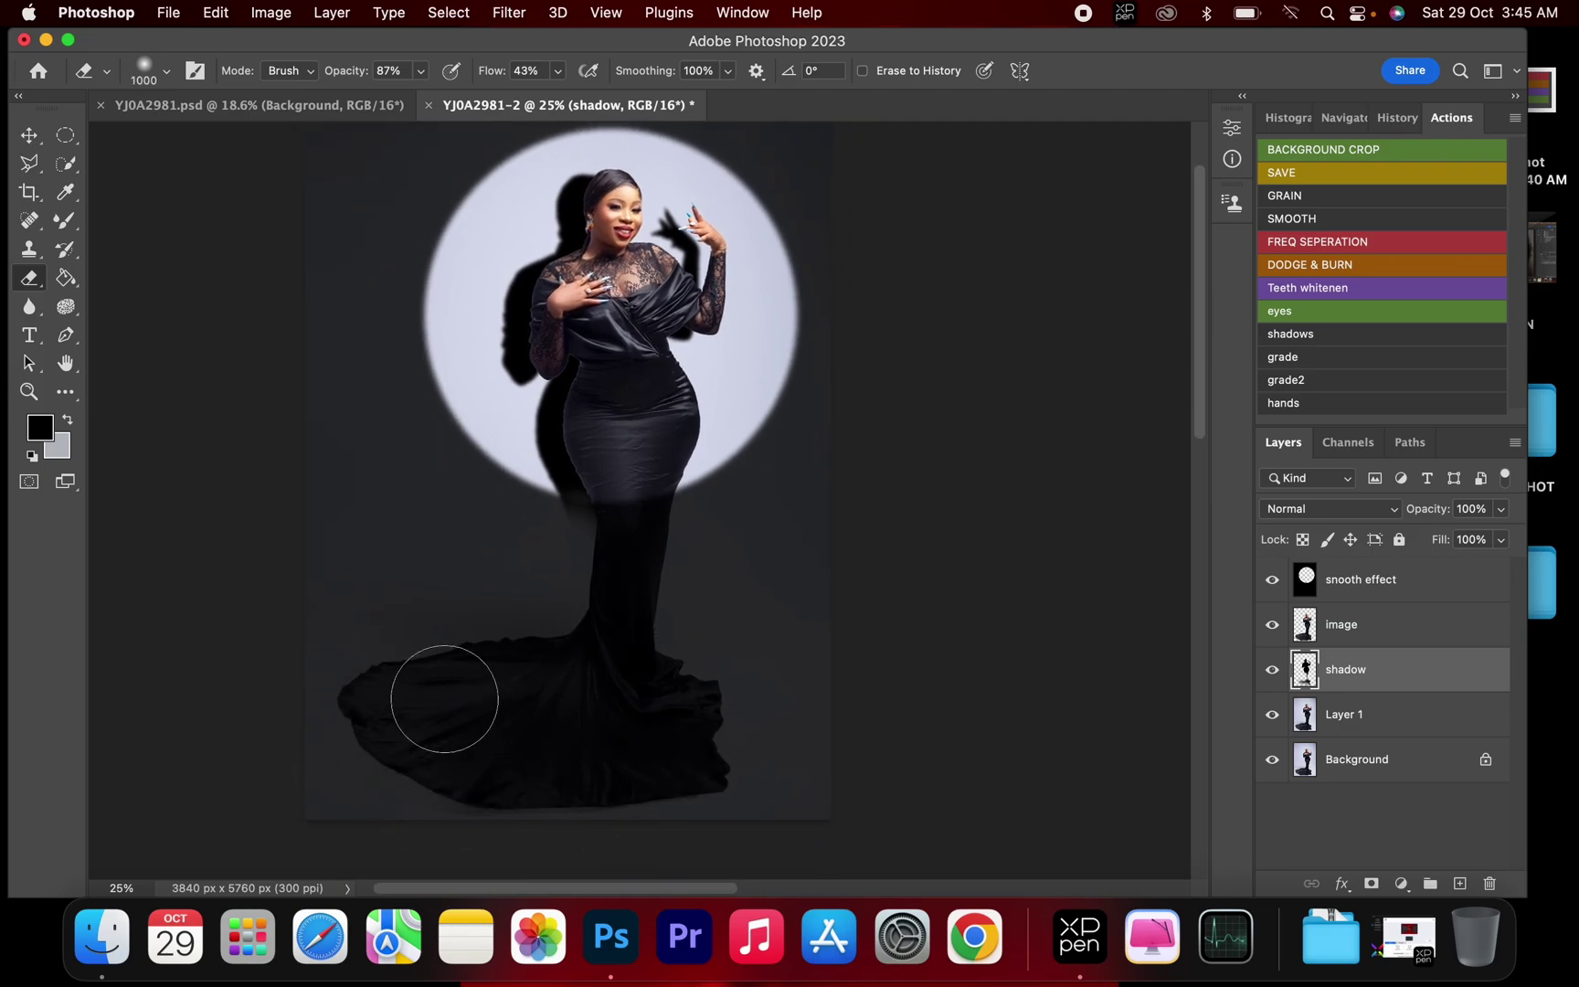
pyautogui.press(']')
pyautogui.press(']')
# - Fine-tune the eraser size while checking the whole gown, ending at 25% zoom
pyautogui.press('super+equal')
pyautogui.press('super+equal')
pyautogui.press('super+equal')
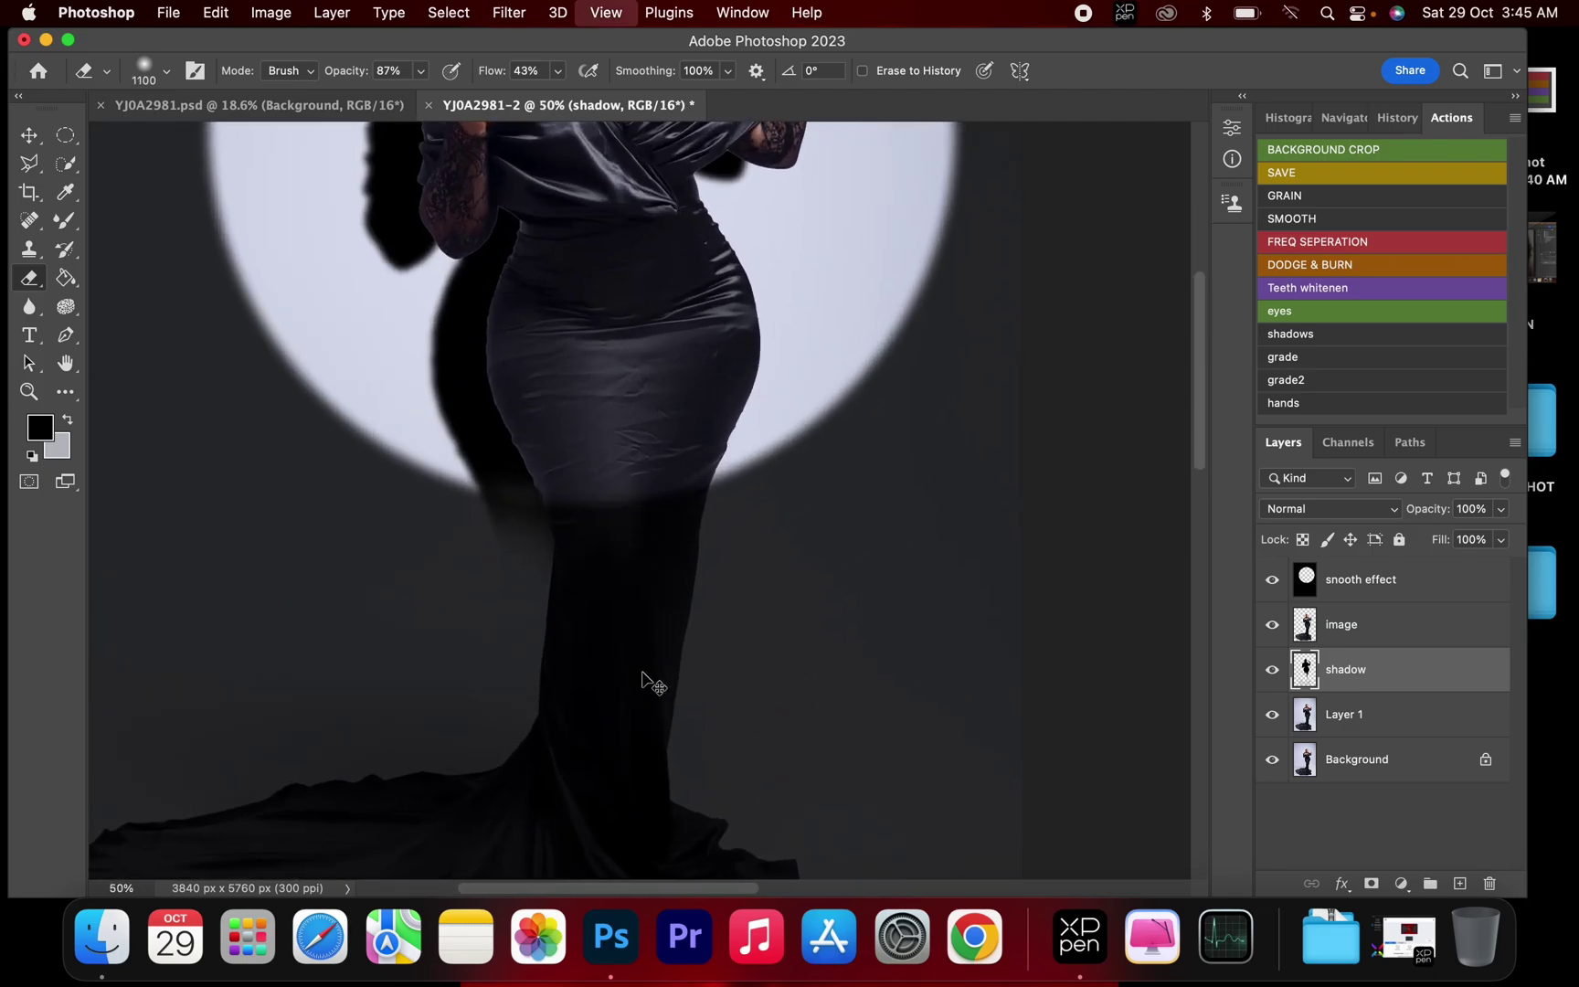
pyautogui.press('[')
pyautogui.press('[')
pyautogui.press('[')
pyautogui.press('[')
pyautogui.press('[')
pyautogui.press('[')
pyautogui.press('[')
pyautogui.press('[')
pyautogui.press('[')
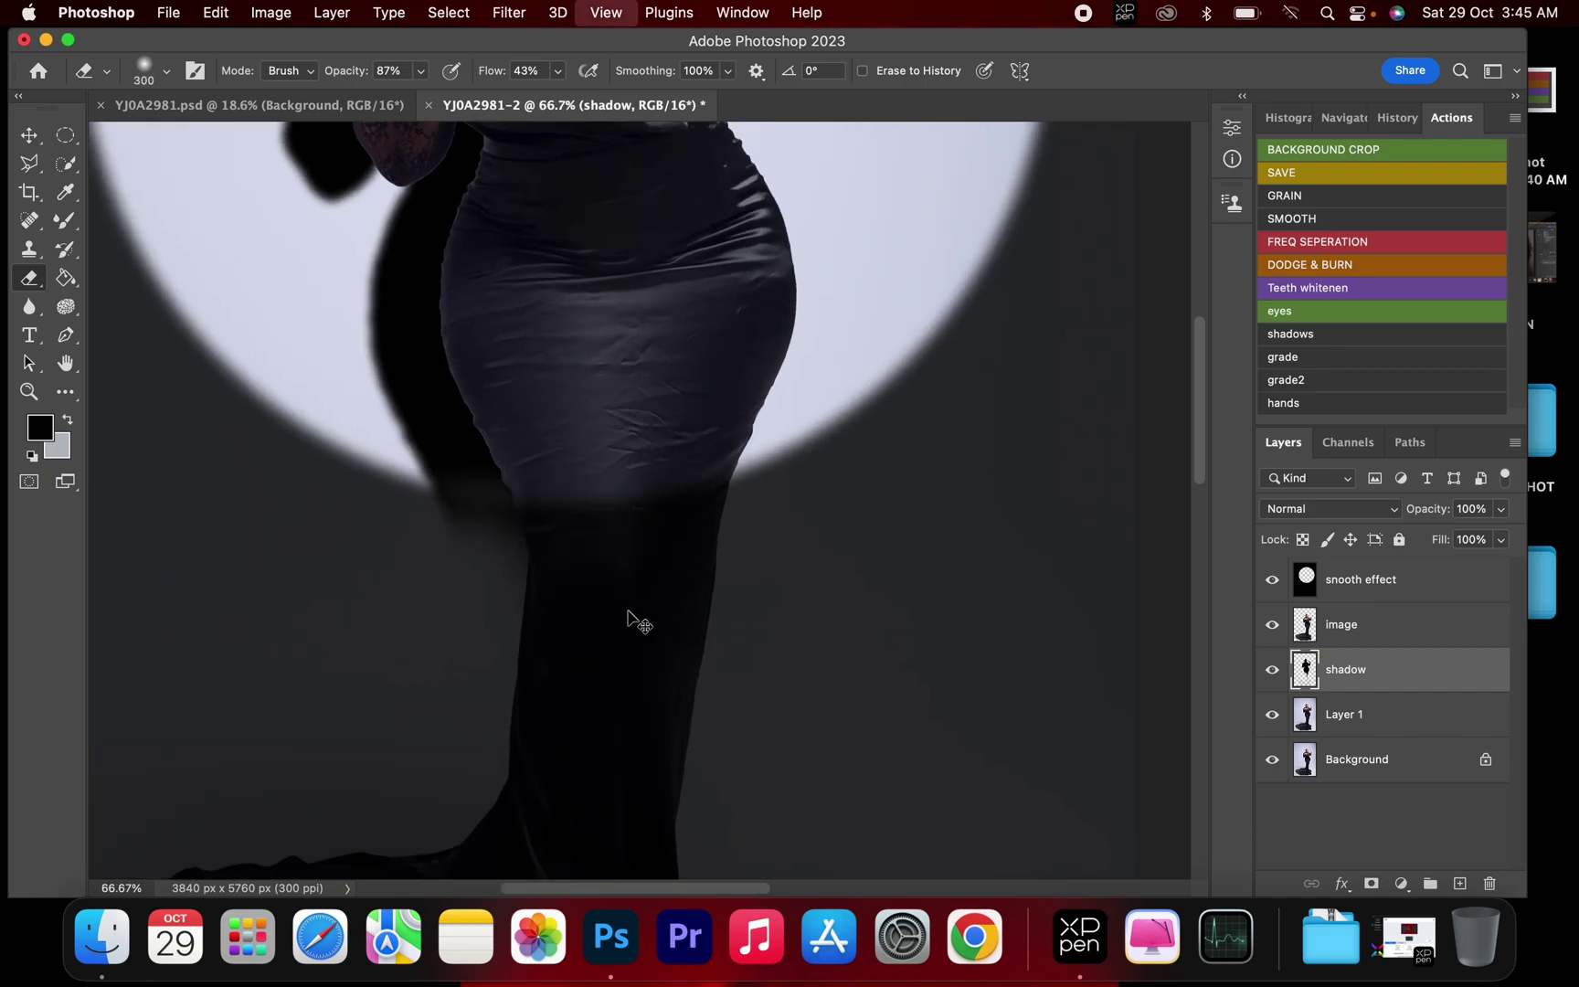
pyautogui.press('super+minus')
pyautogui.press('super+minus')
pyautogui.press('super+minus')
pyautogui.press('super+minus')
pyautogui.press(']')
pyautogui.press('super+equal')
pyautogui.press('super+equal')
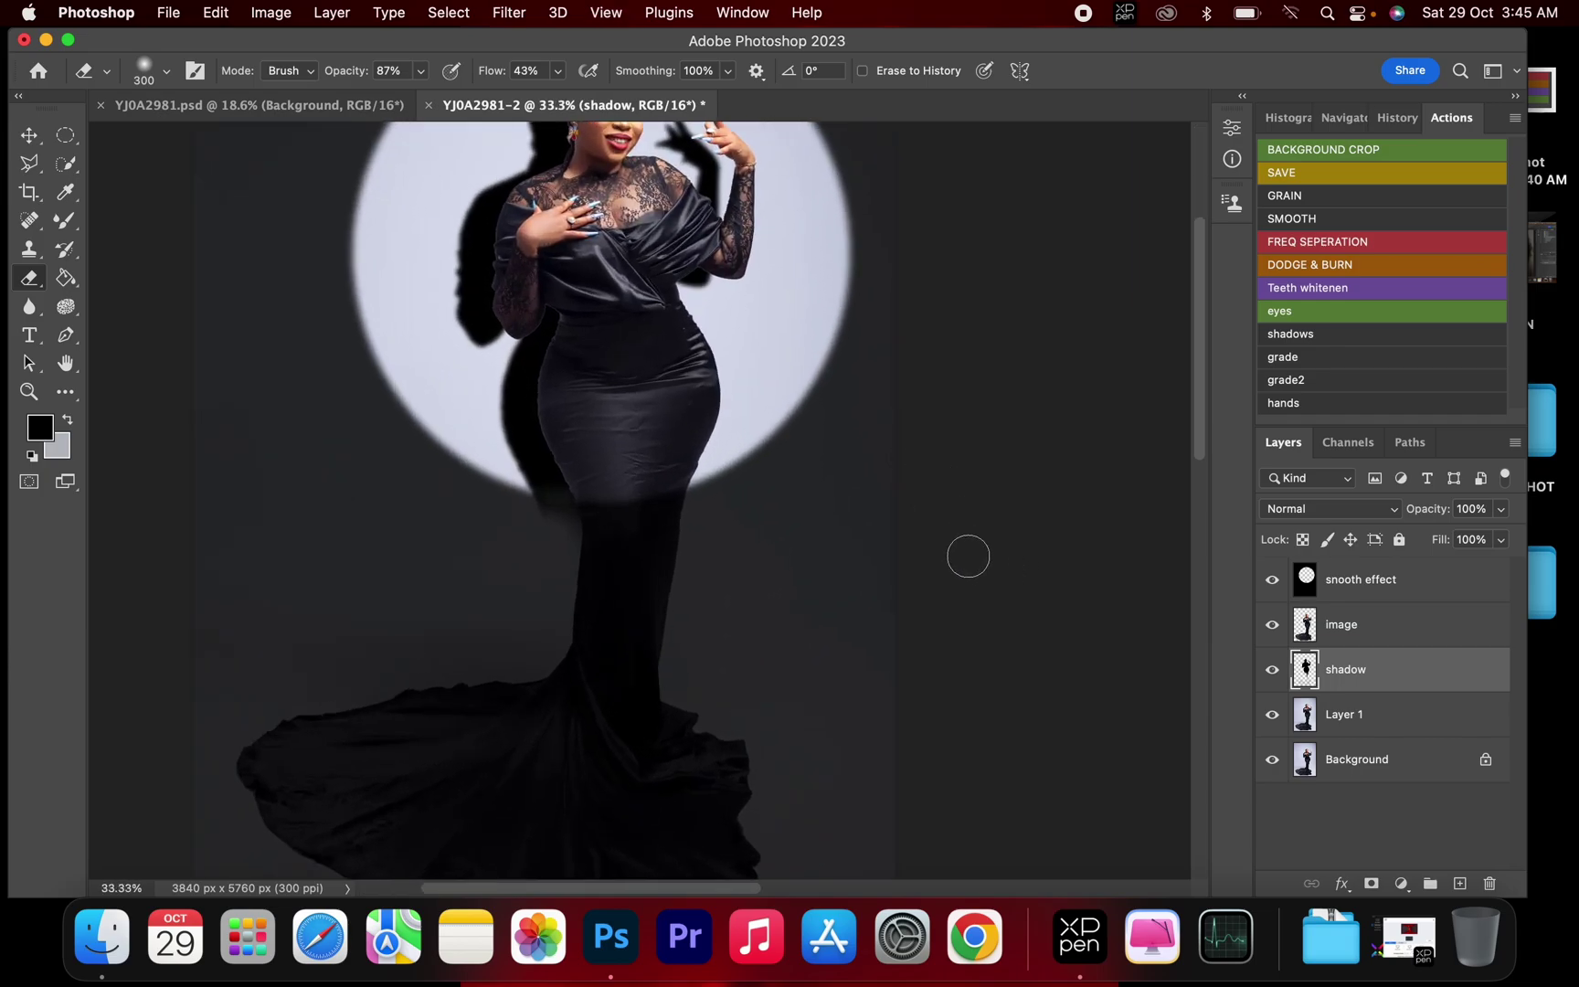
pyautogui.press('super+minus')
pyautogui.press('super+minus')
pyautogui.press('super+equal')
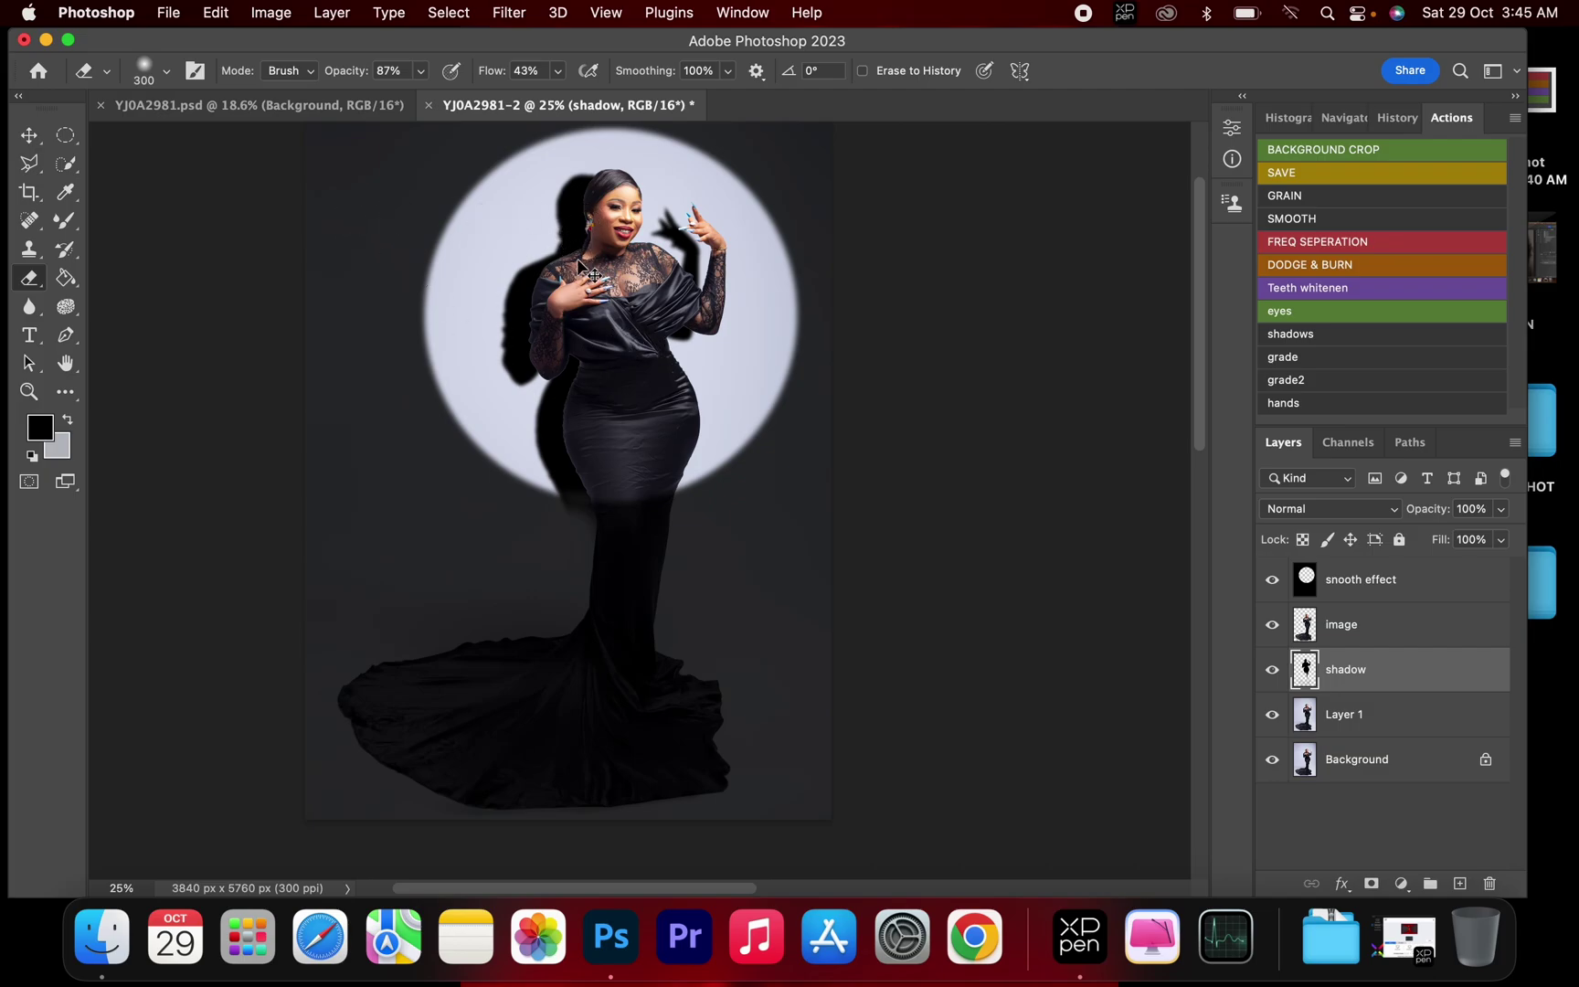
pyautogui.press('super+equal')
pyautogui.press('super+minus')
# - Drag the shadow layer's opacity slider down to 65%
pyautogui.click(1503, 510)
pyautogui.moveTo(1481, 541); pyautogui.dragTo(1479, 540)
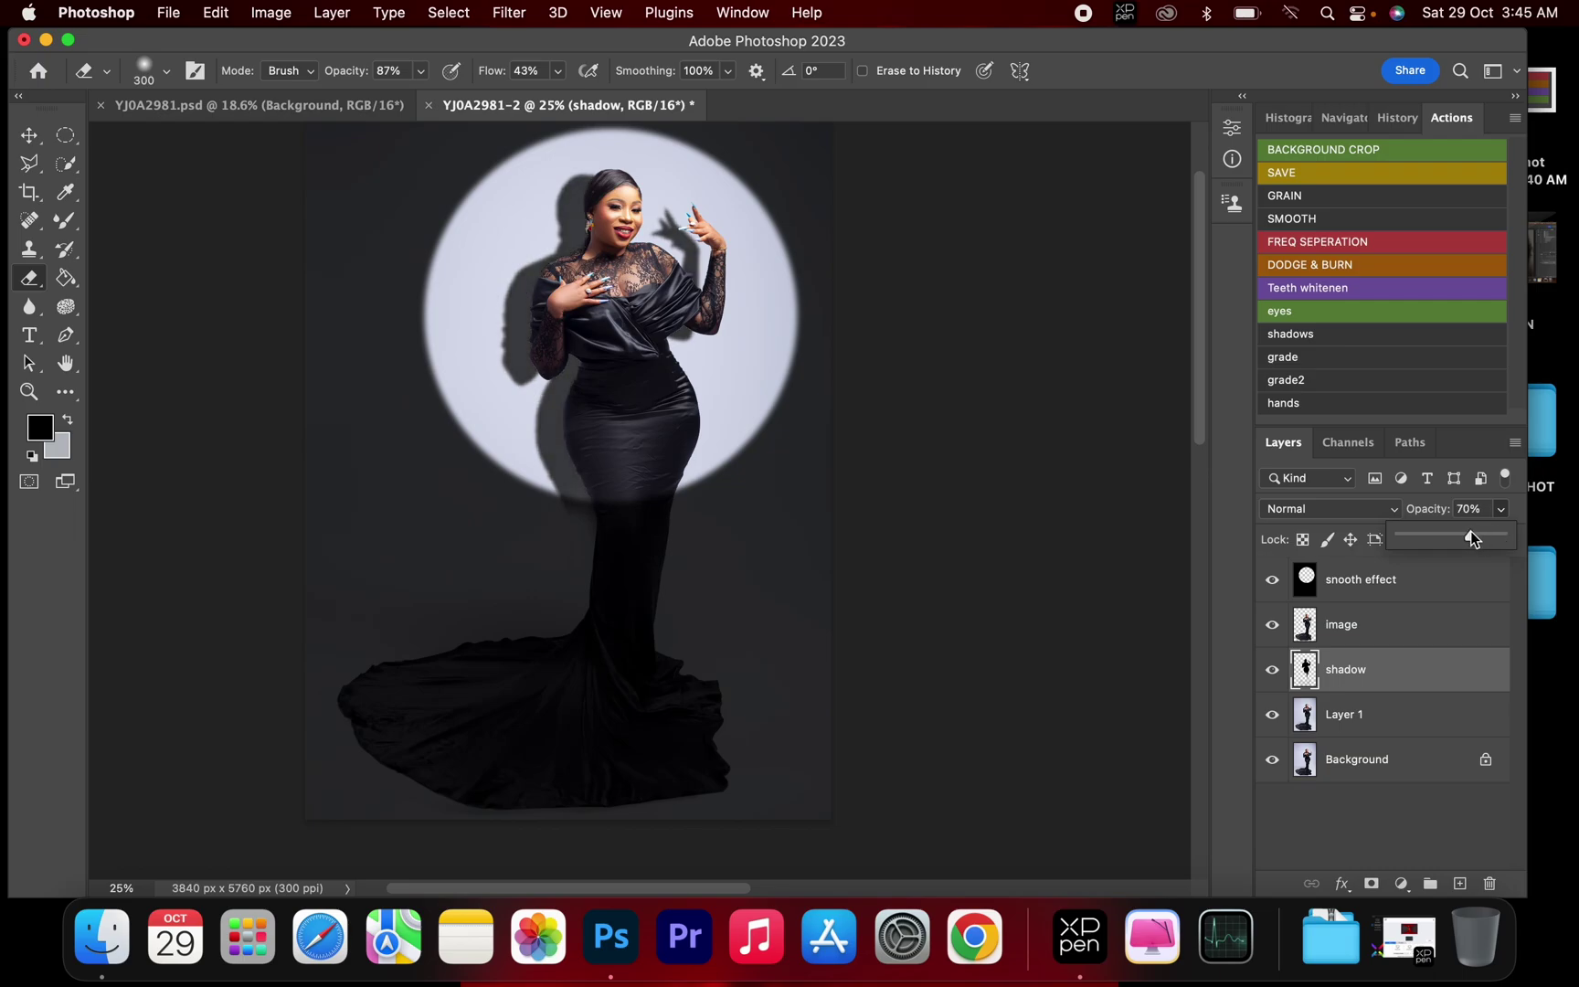
pyautogui.moveTo(1469, 537); pyautogui.dragTo(1466, 538)
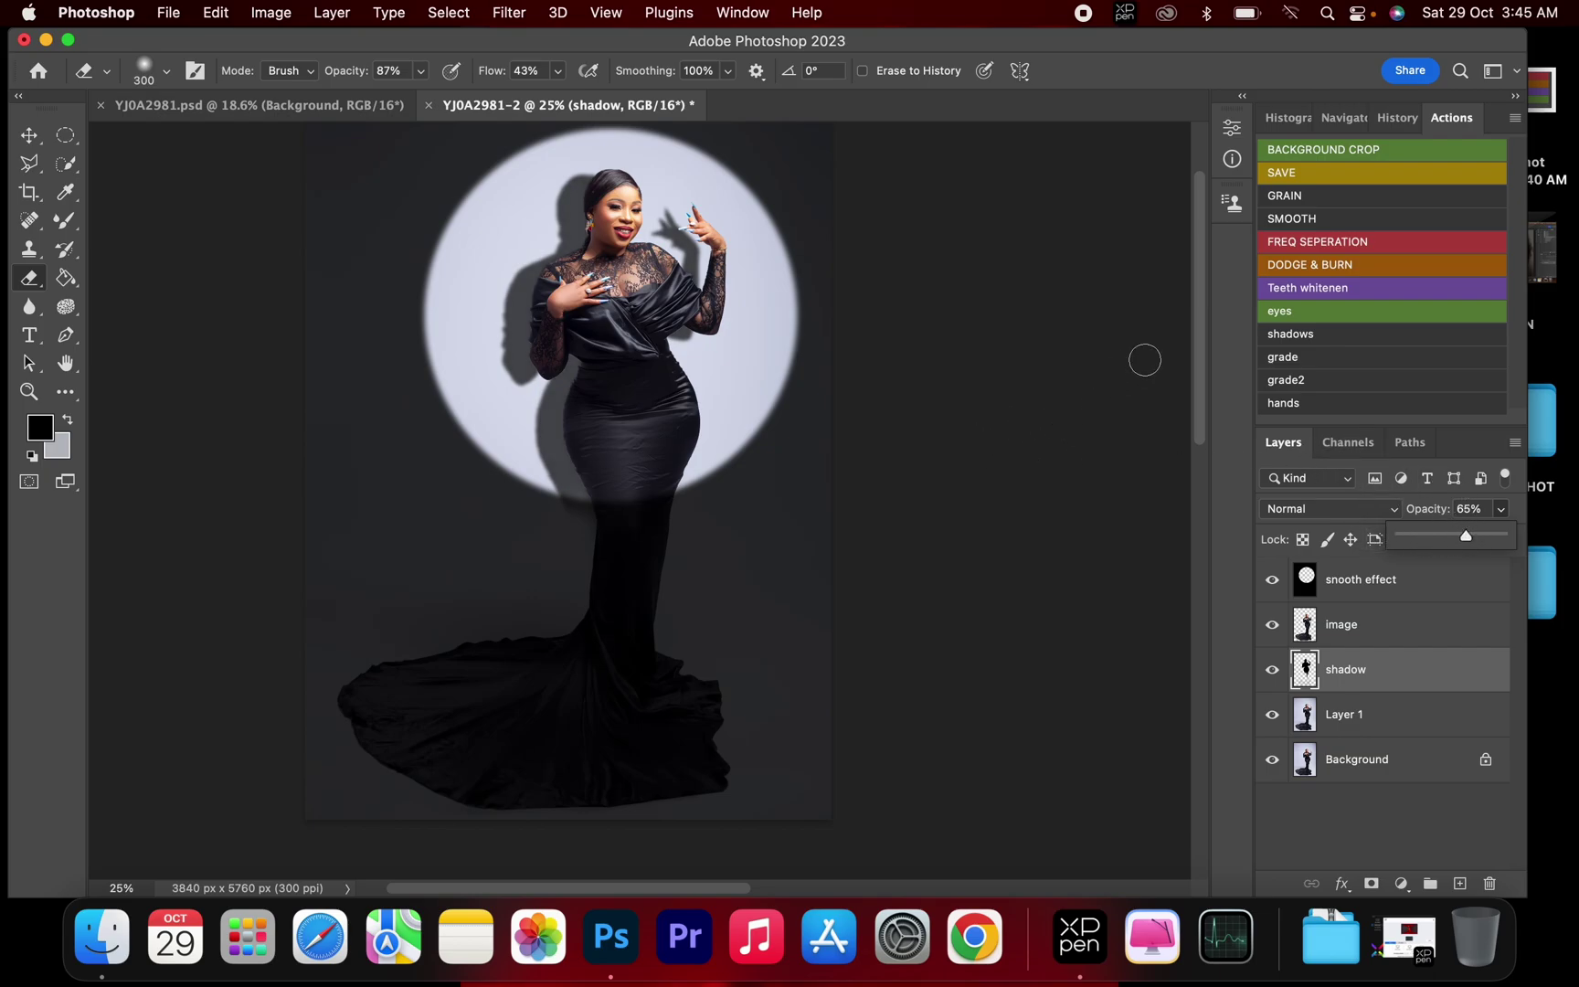
pyautogui.scroll(-3, 970, 437)
pyautogui.scroll(4, 971, 437)
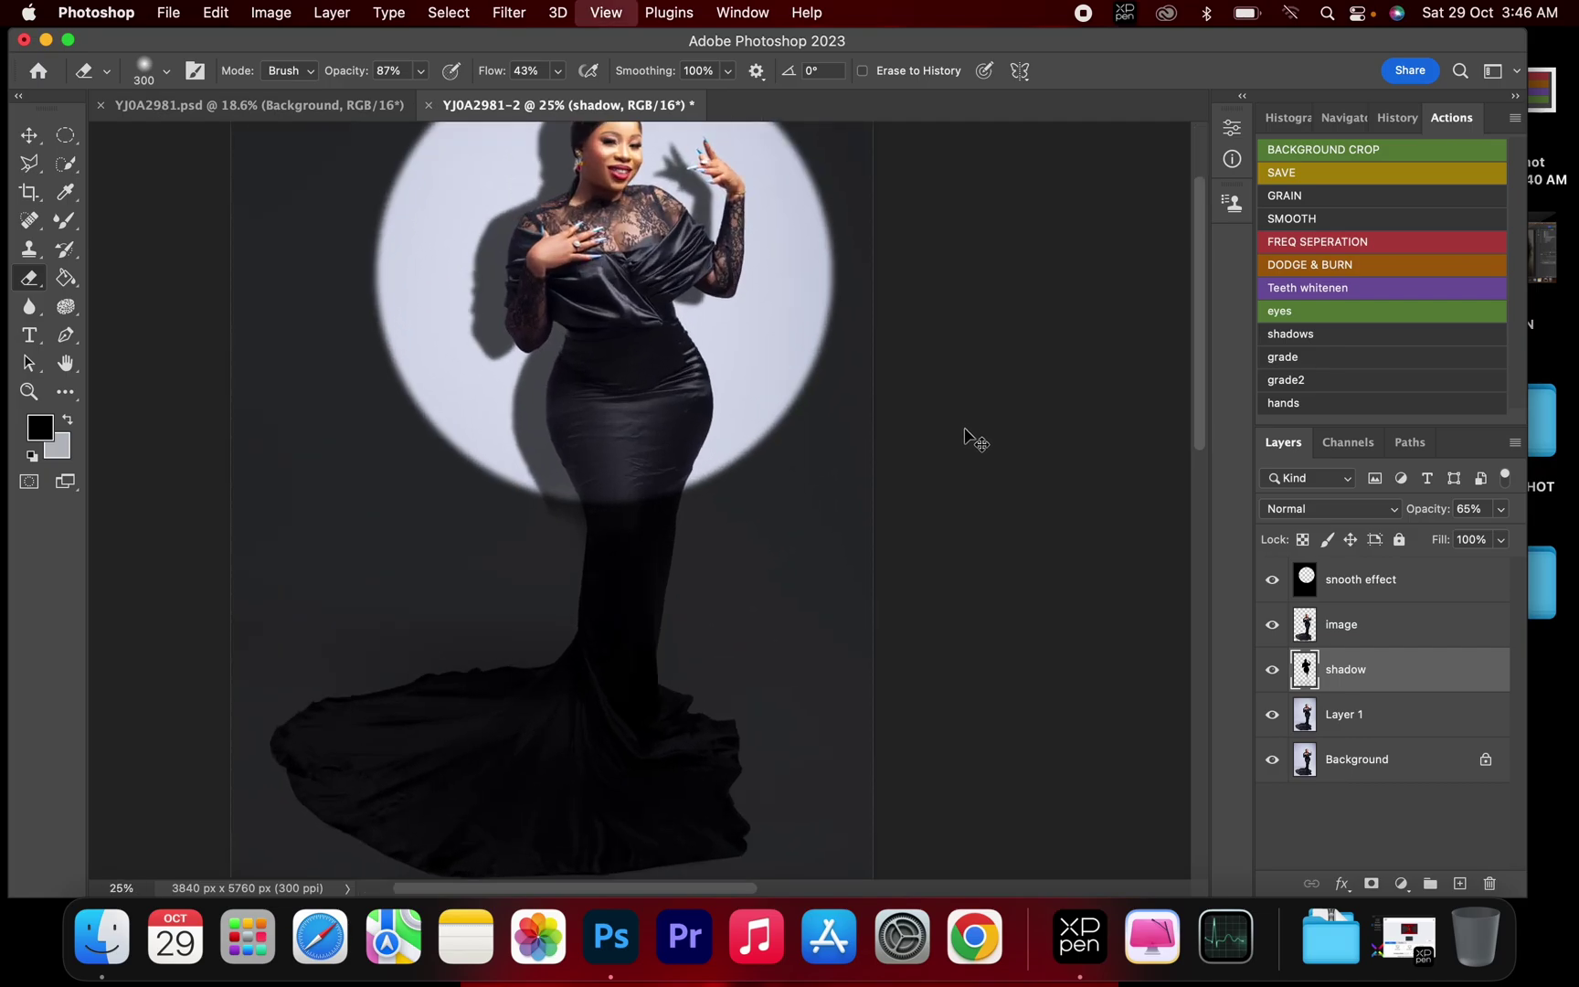
pyautogui.scroll(-3, 971, 437)
# - Switch back and forth between YJ0A2981.psd and YJ0A2981-2, ending on YJ0A2981-2
pyautogui.press('z')
pyautogui.hotkey('ctrl', 'Tab')
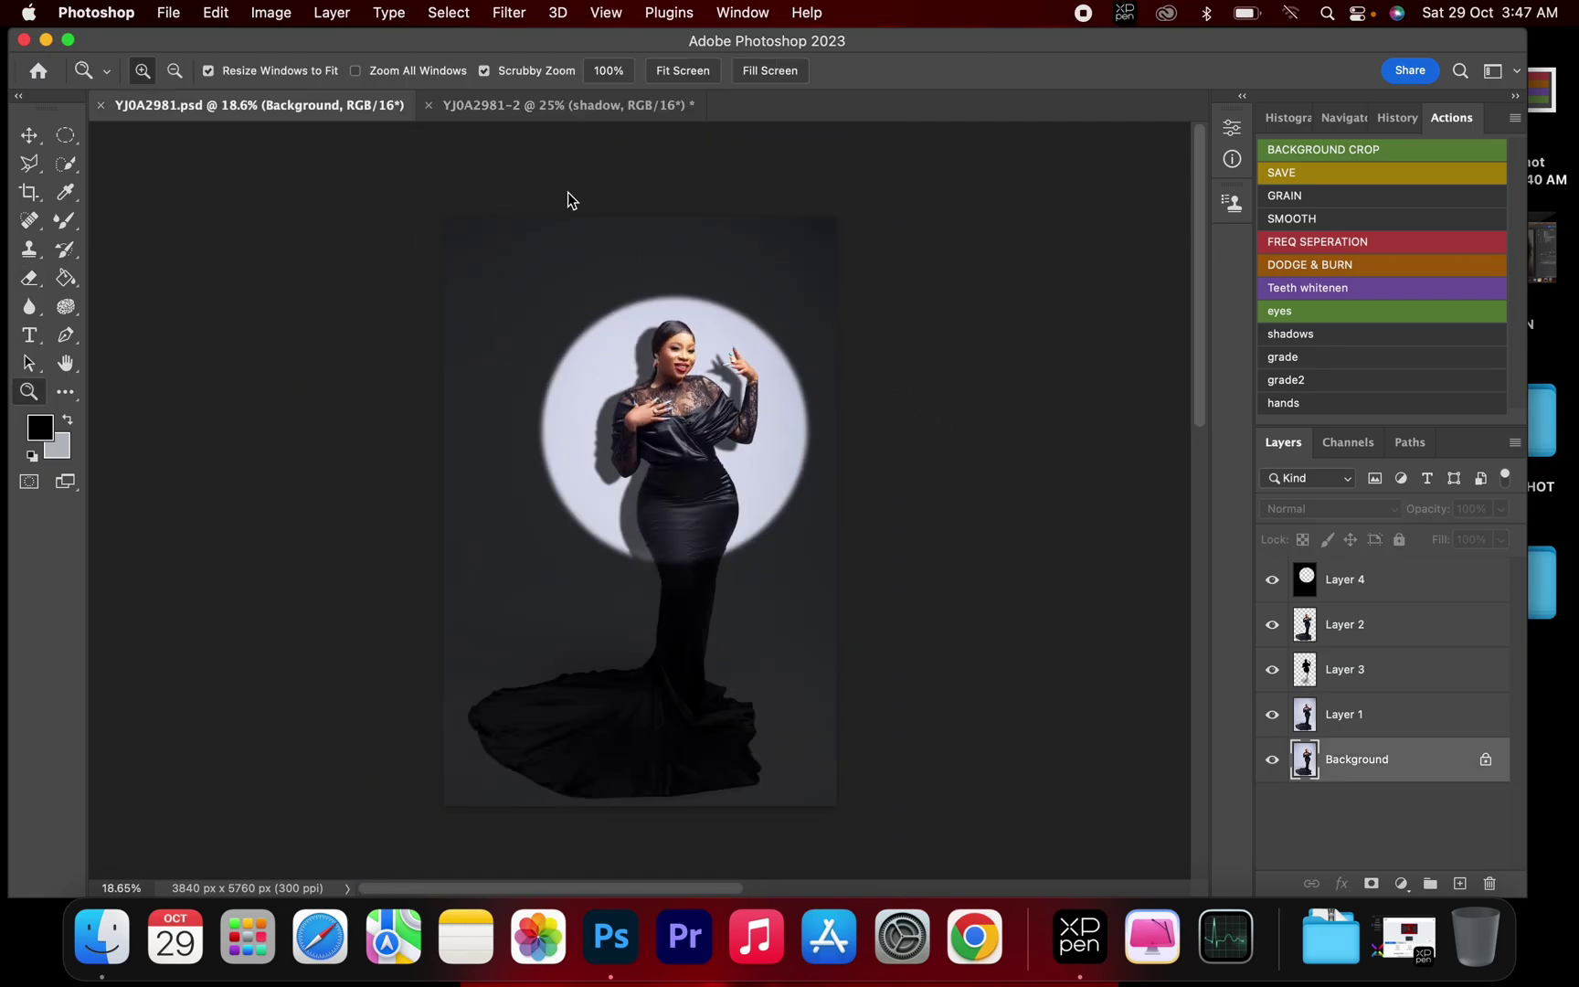
pyautogui.click(582, 110)
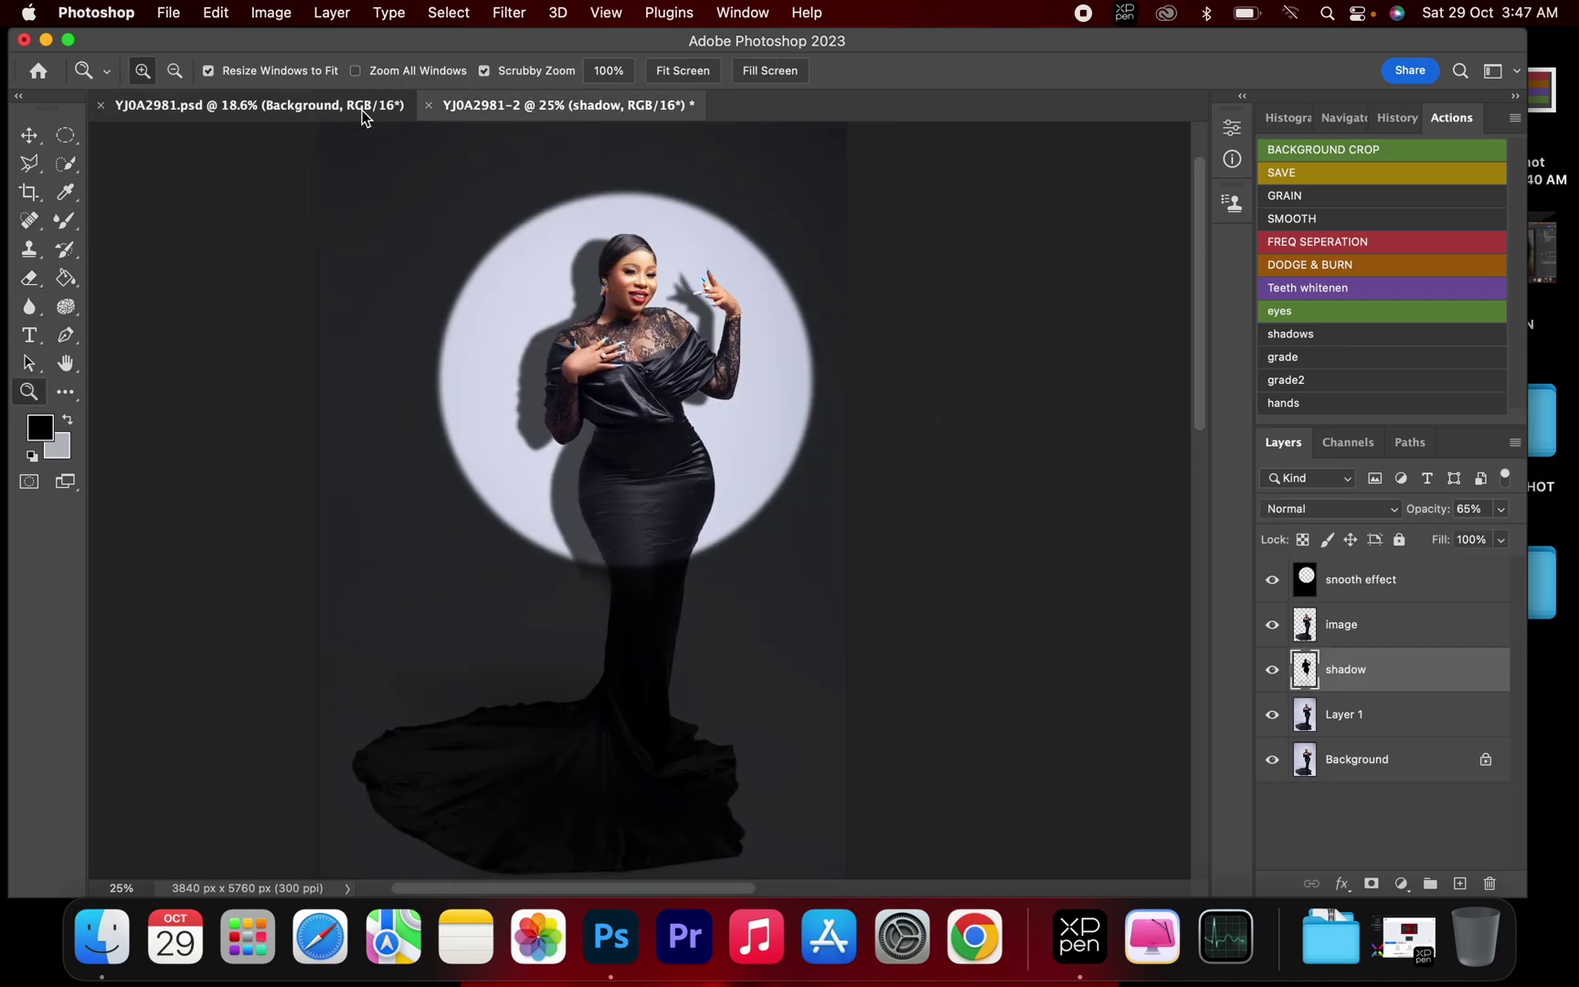
pyautogui.click(363, 108)
pyautogui.click(563, 109)
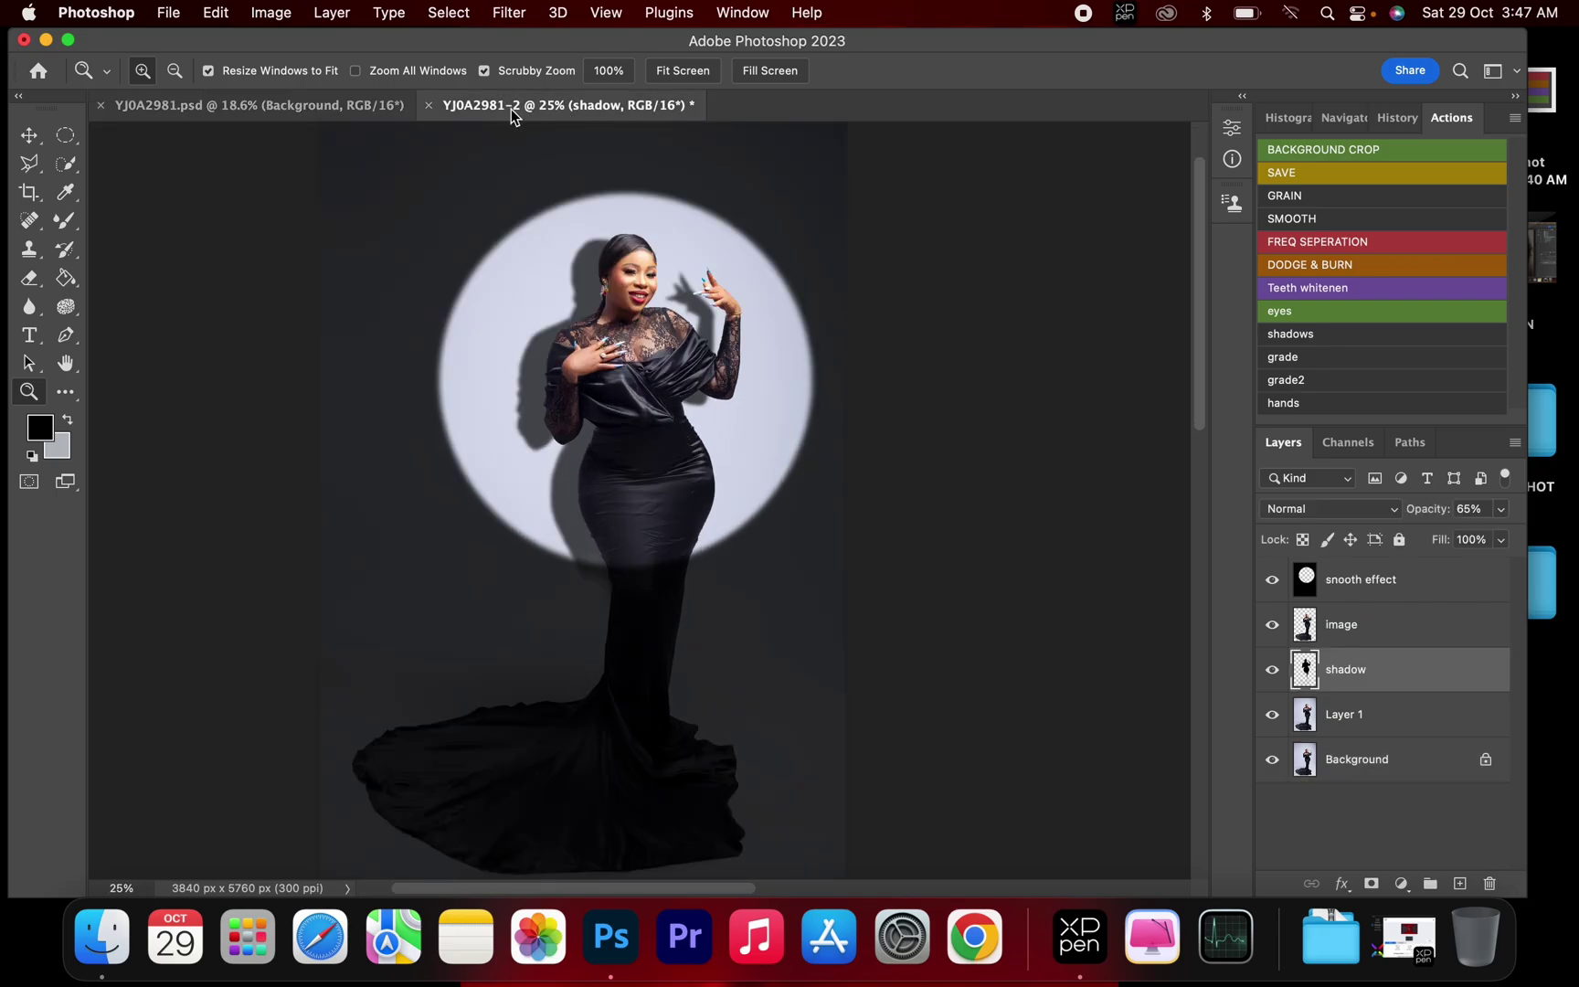
pyautogui.click(359, 106)
pyautogui.click(573, 113)
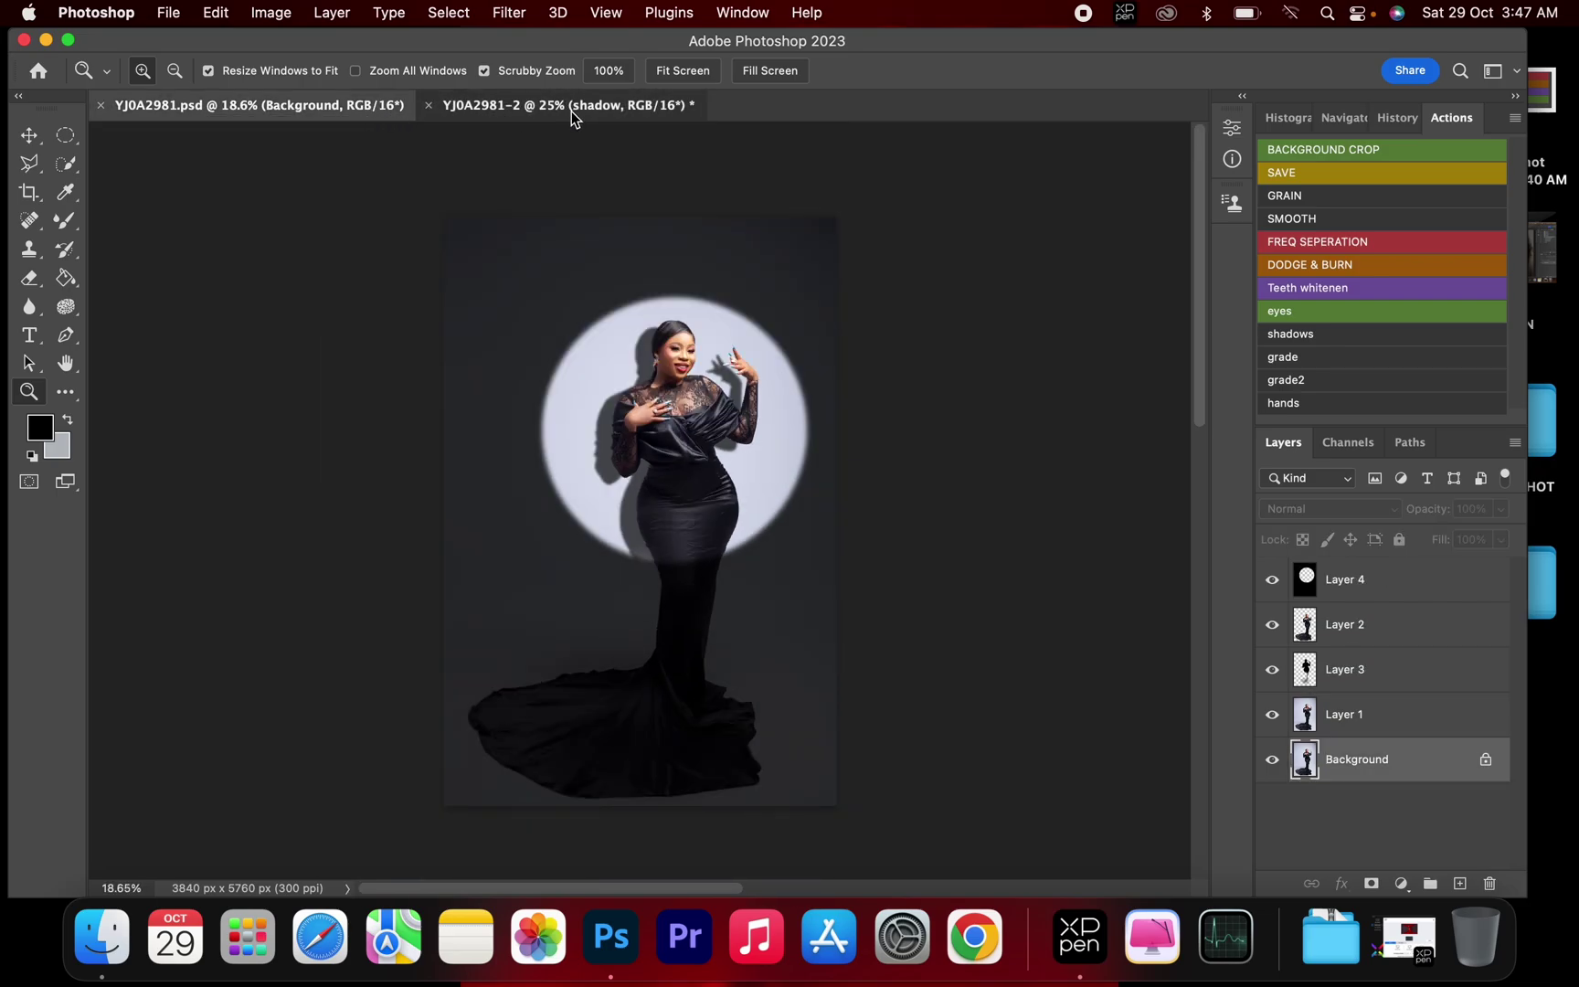
pyautogui.click(322, 111)
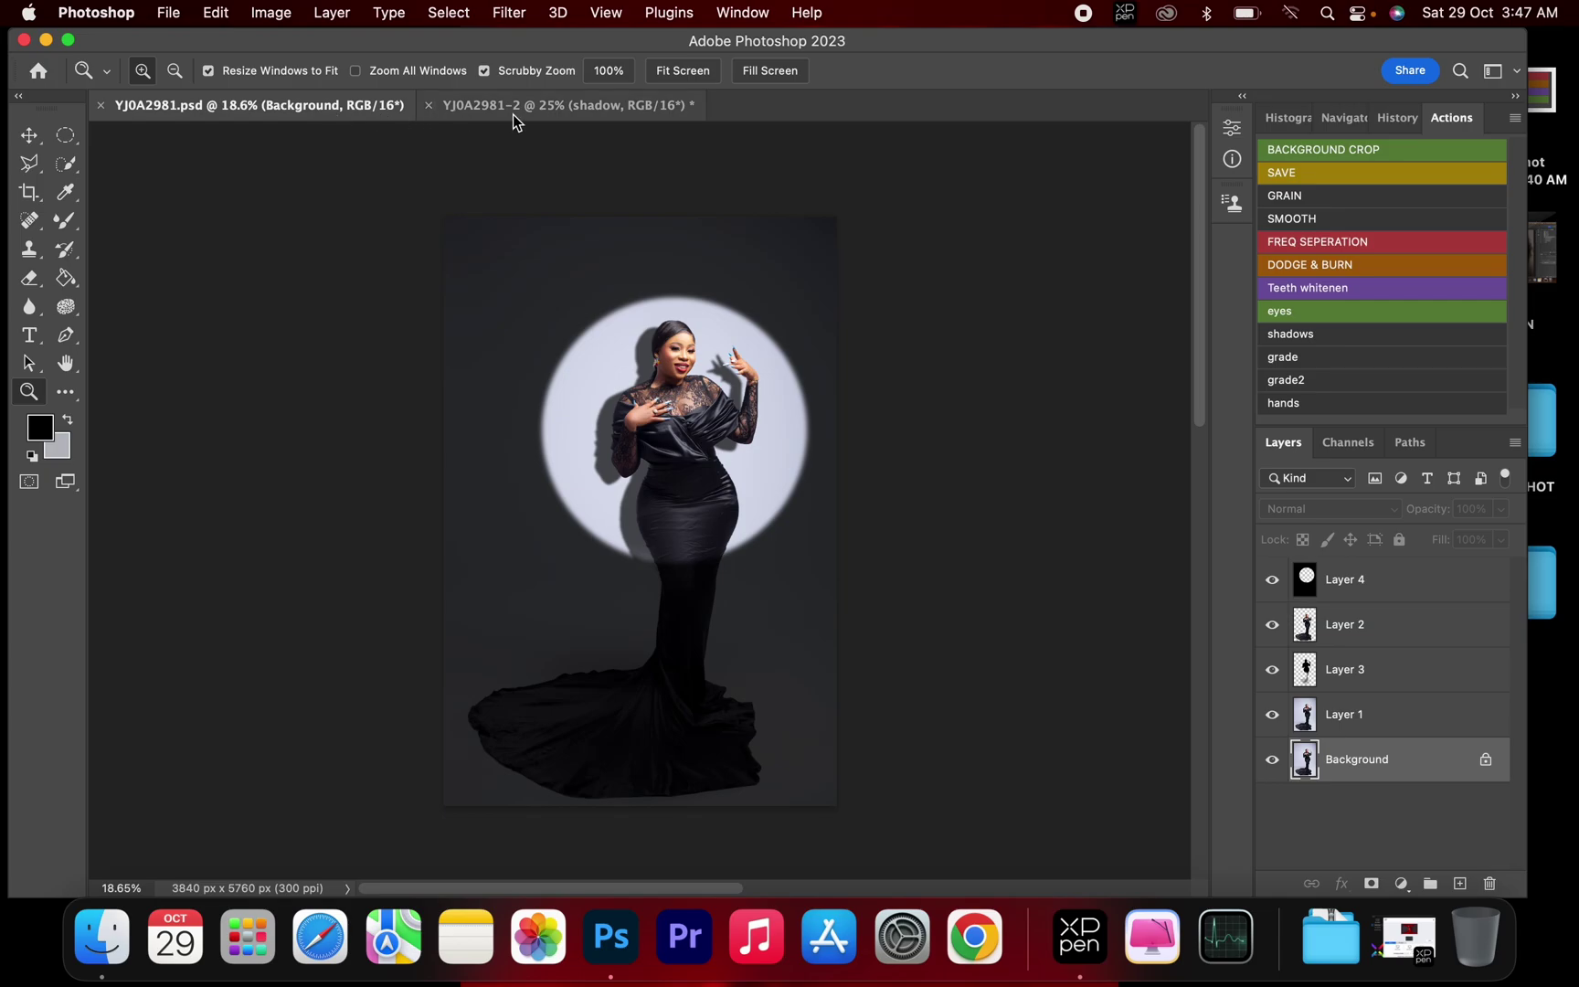
pyautogui.click(517, 111)
pyautogui.click(359, 107)
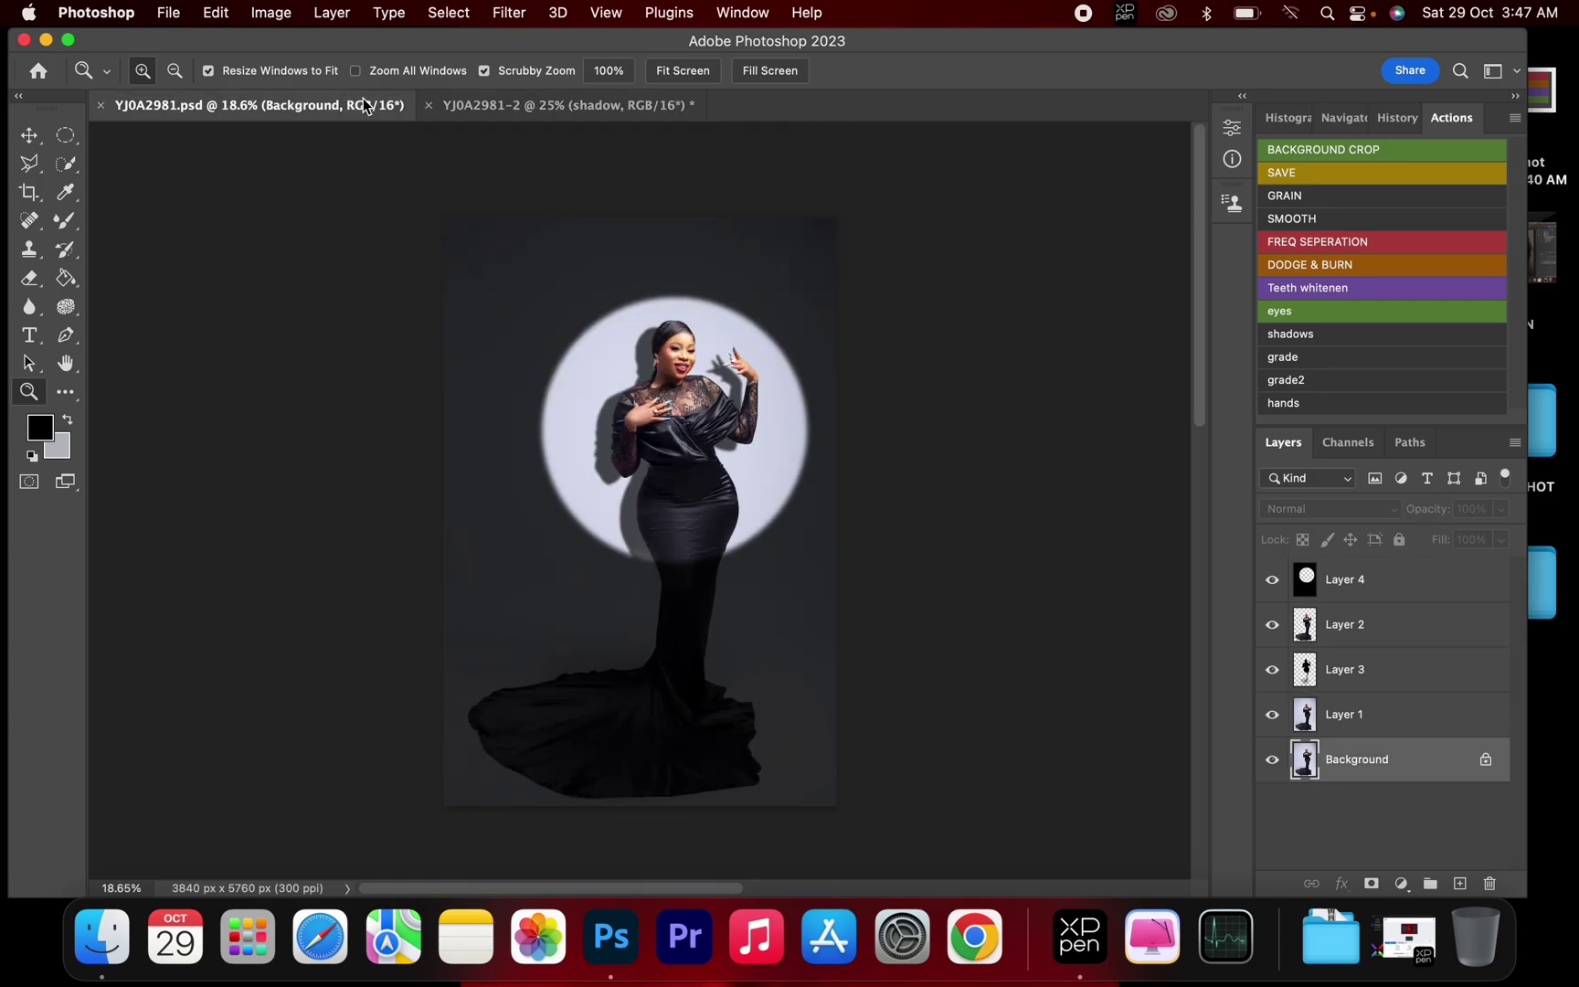
pyautogui.click(546, 108)
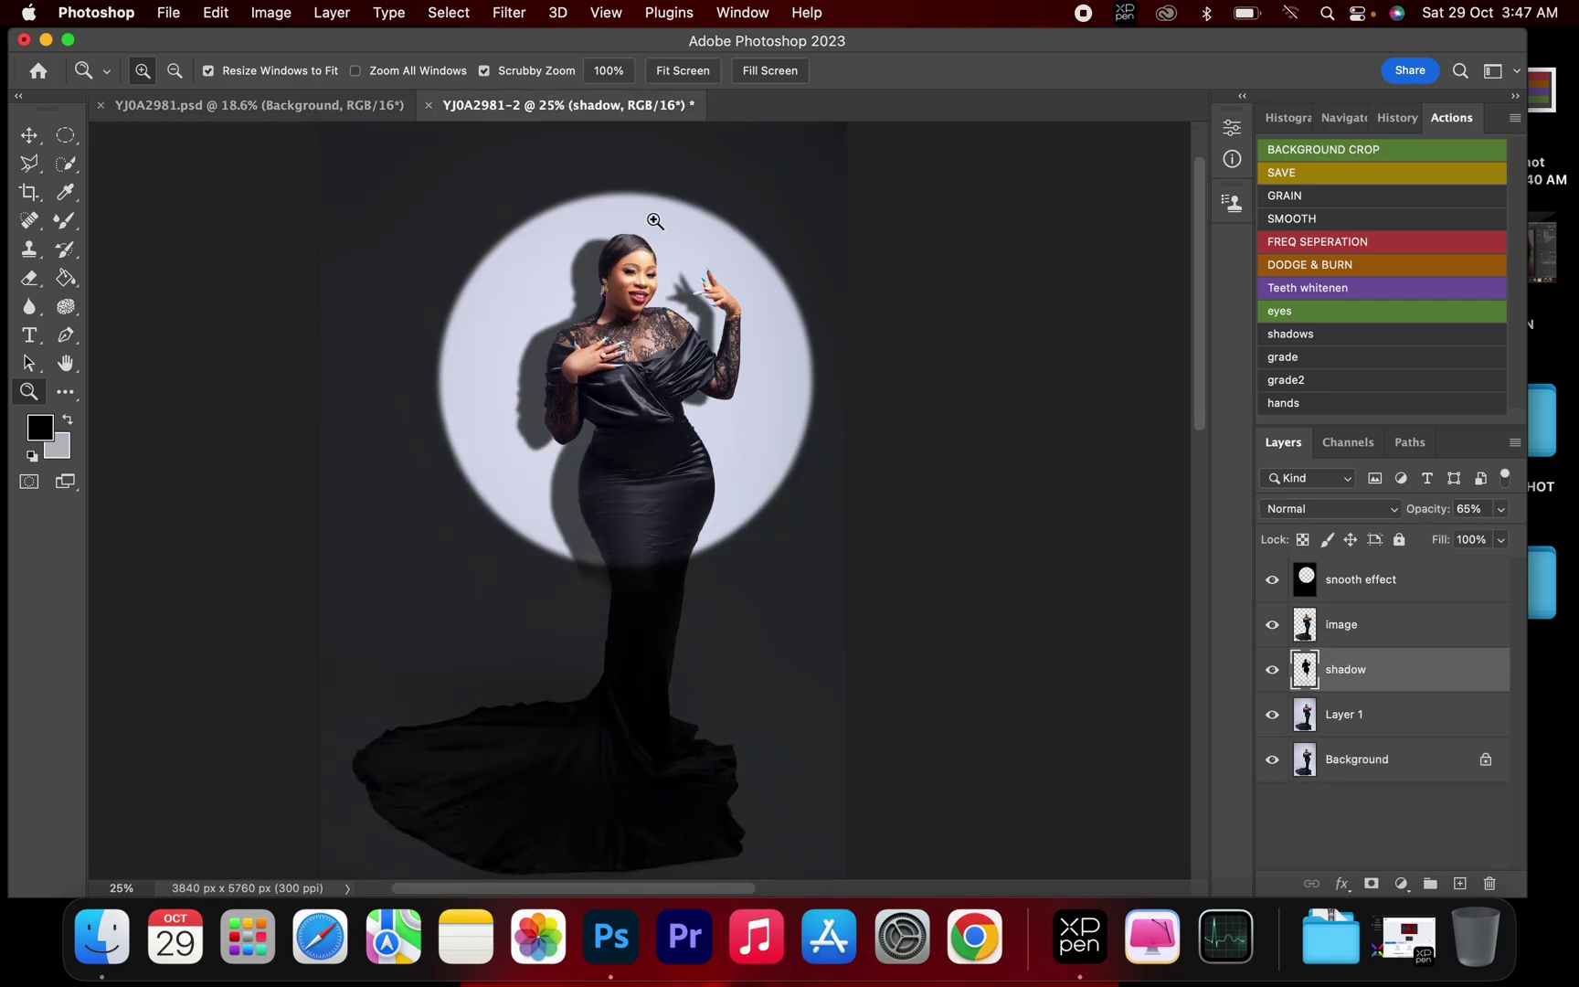